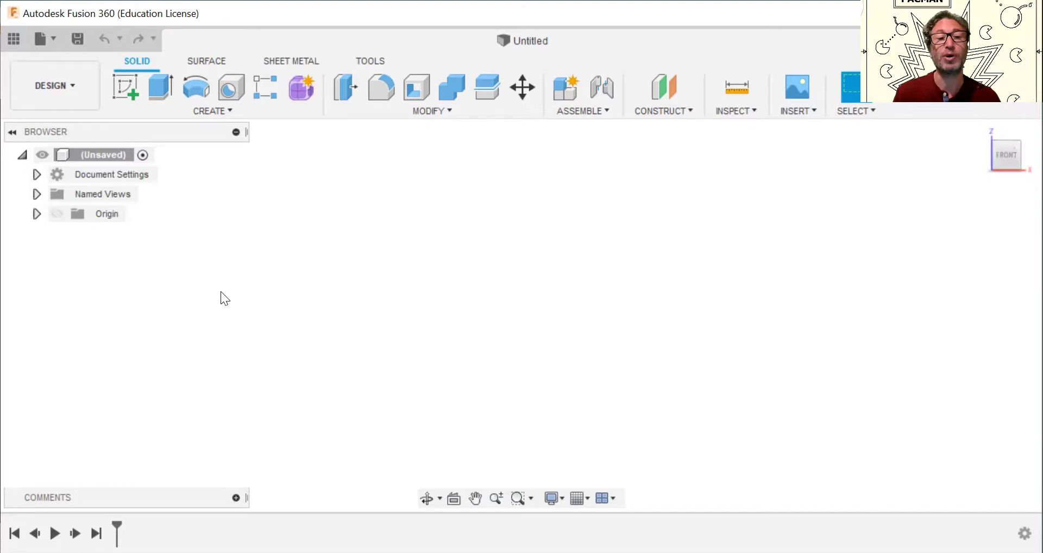
Start a sketch on the front plane and draw a rectangle 3.5 in wide and 1 in high above the origin.
left_click(228, 113)
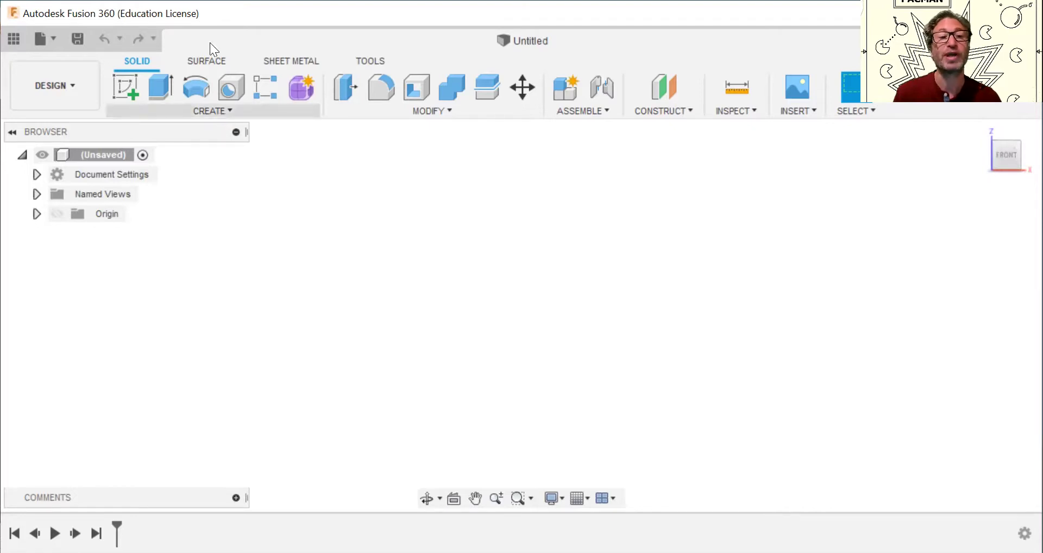
left_click(577, 258)
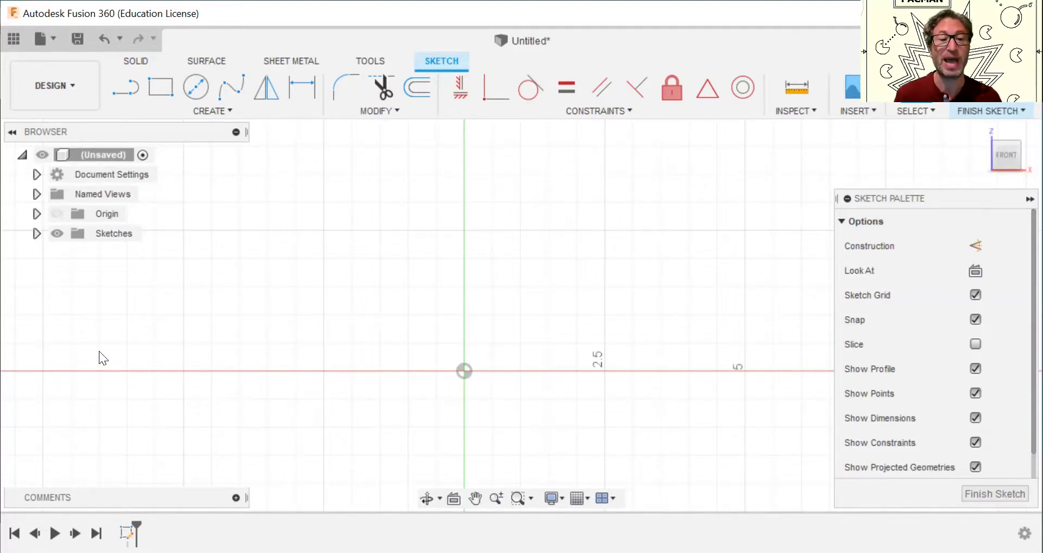
left_click(159, 85)
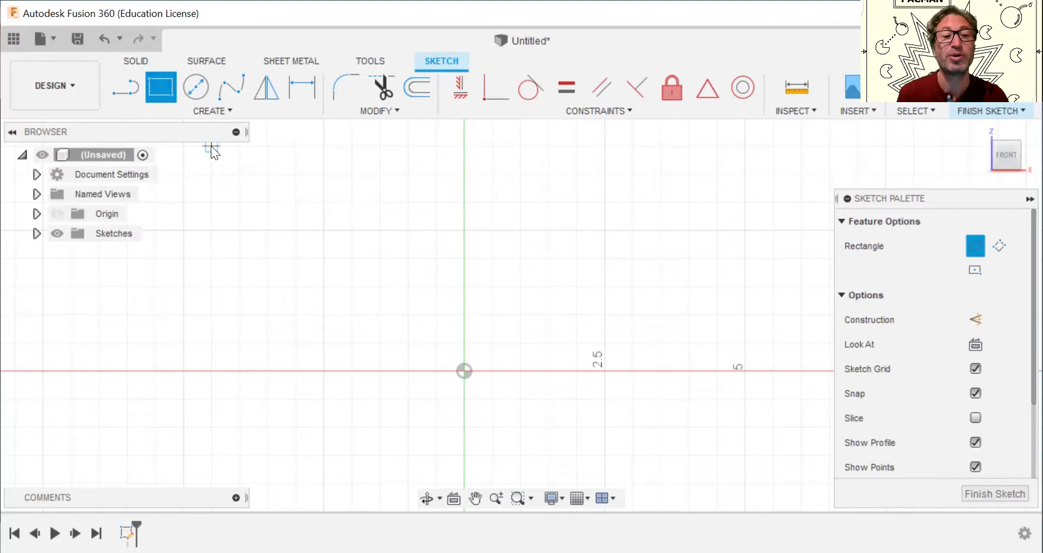
left_click(236, 149)
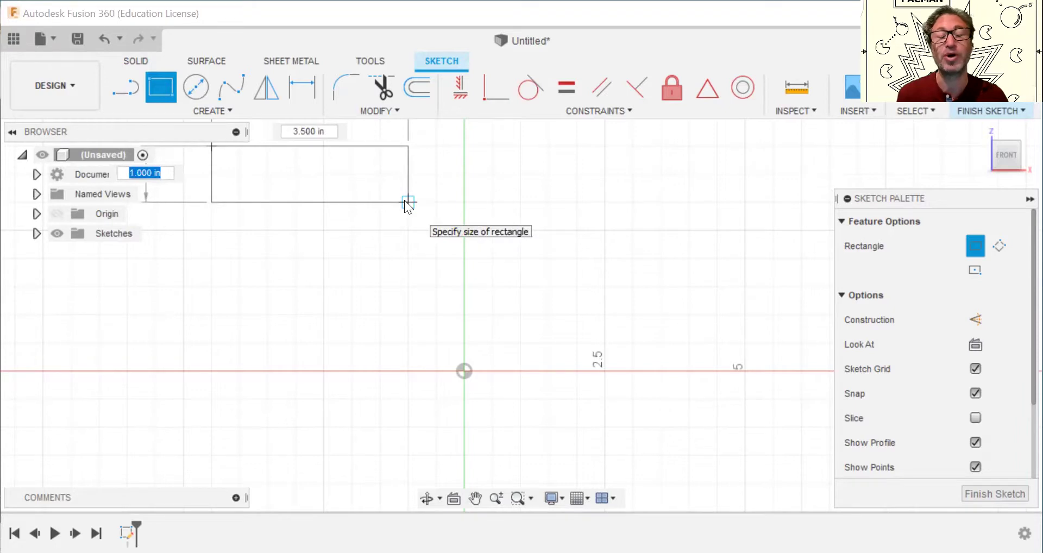
key("Tab")
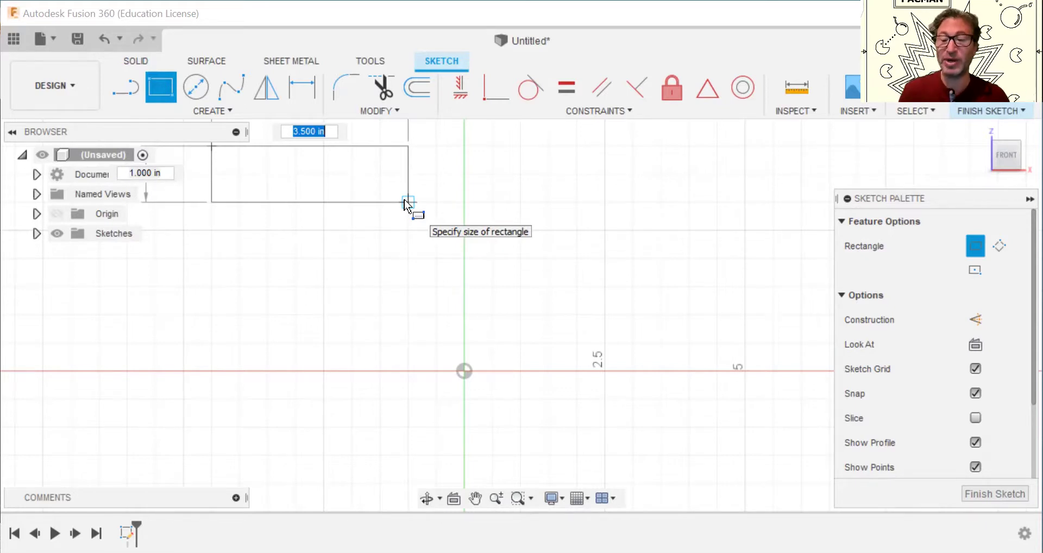
key("Return")
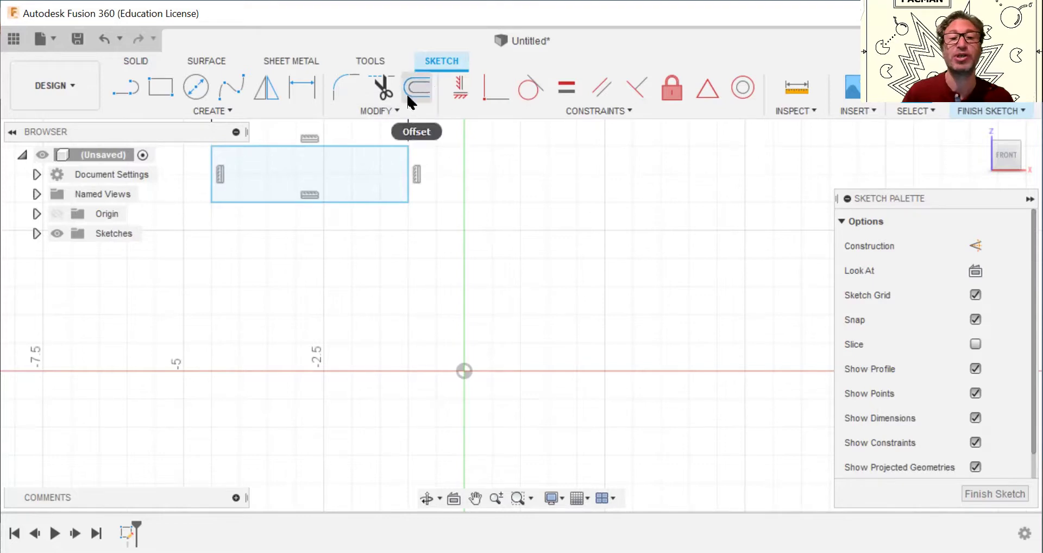
Offset the rectangle's outline inward by about 0.106 in to form an inner border.
left_click(395, 109)
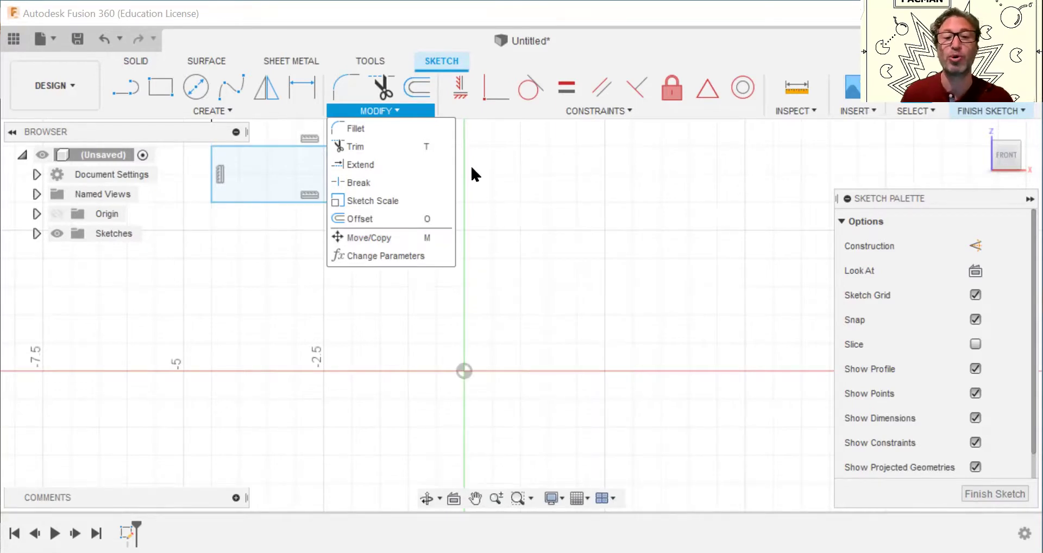
left_click(494, 199)
key("o")
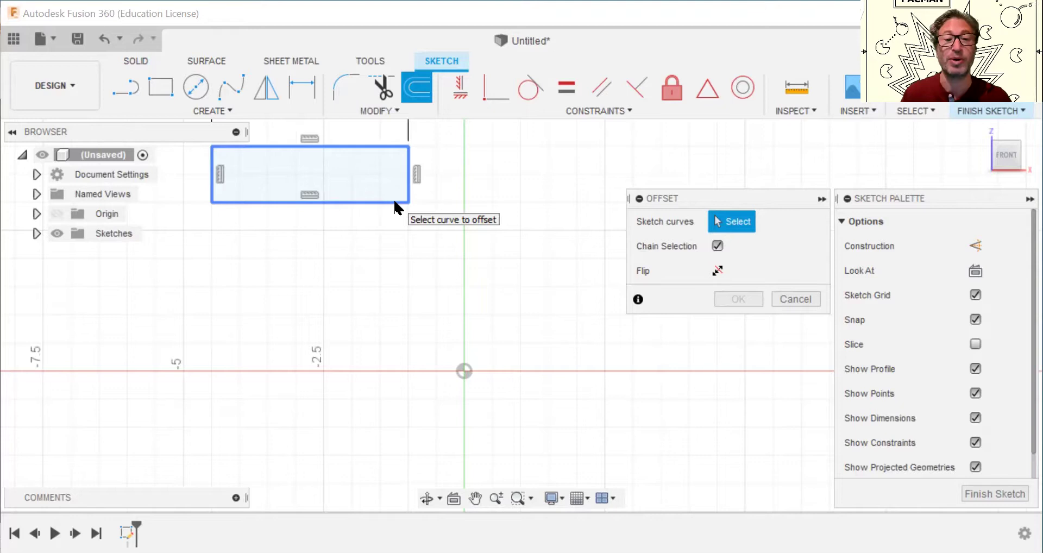
left_click(395, 203)
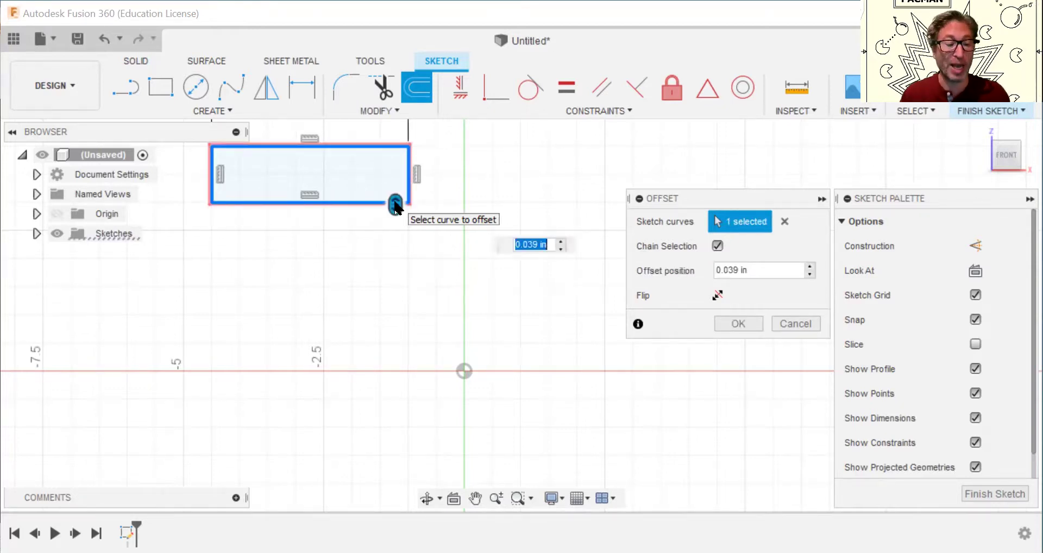
left_click(395, 204)
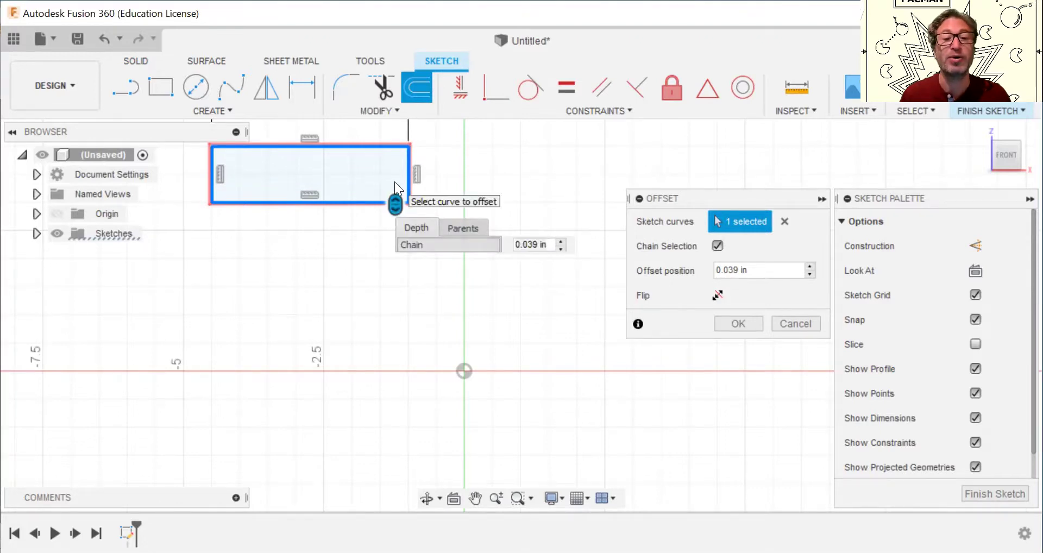
left_click_drag(394, 197, 405, 188)
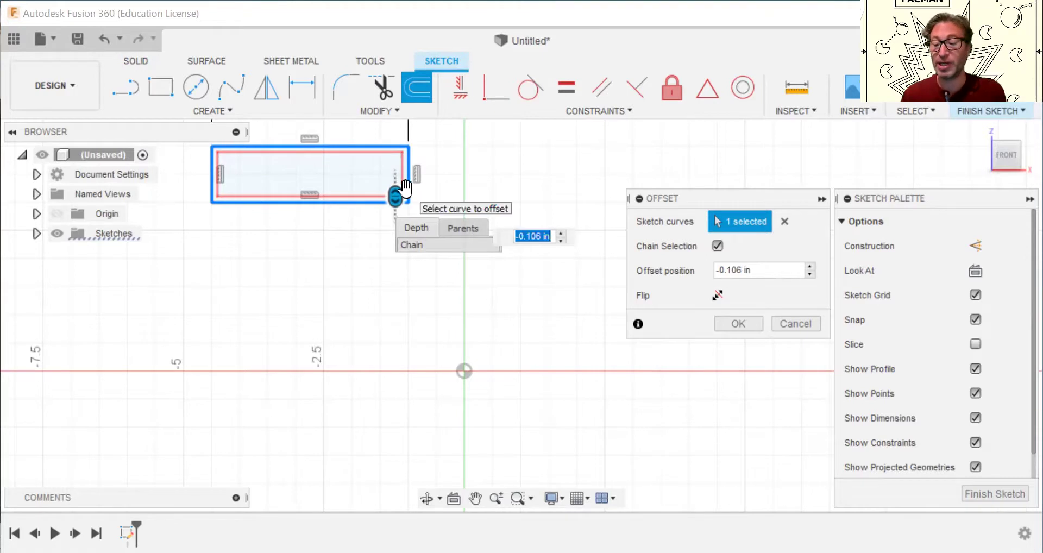
key("Return")
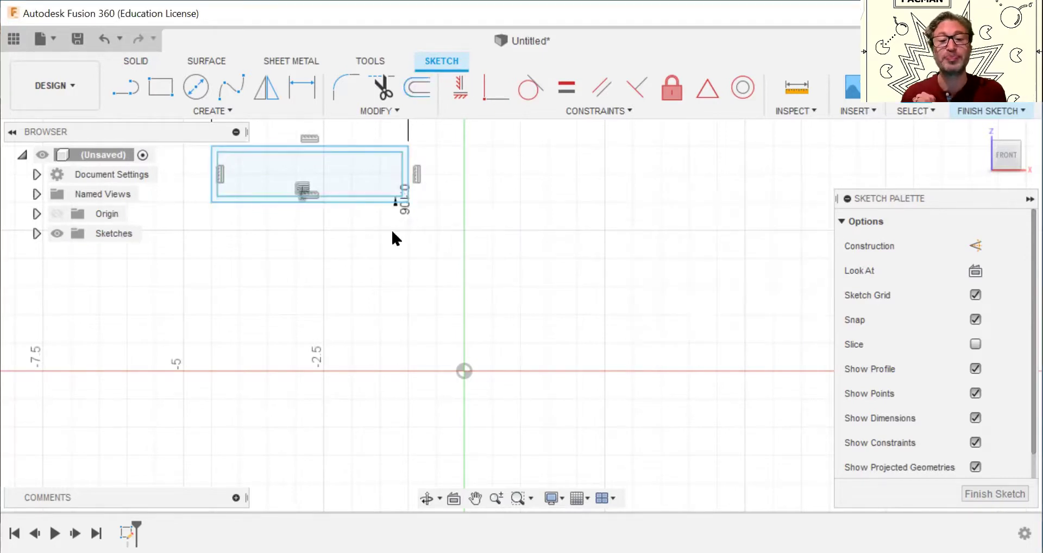
Add the sketch text "PACMAN" in Arial, 0.394 in high, just below the rectangle.
left_click(227, 109)
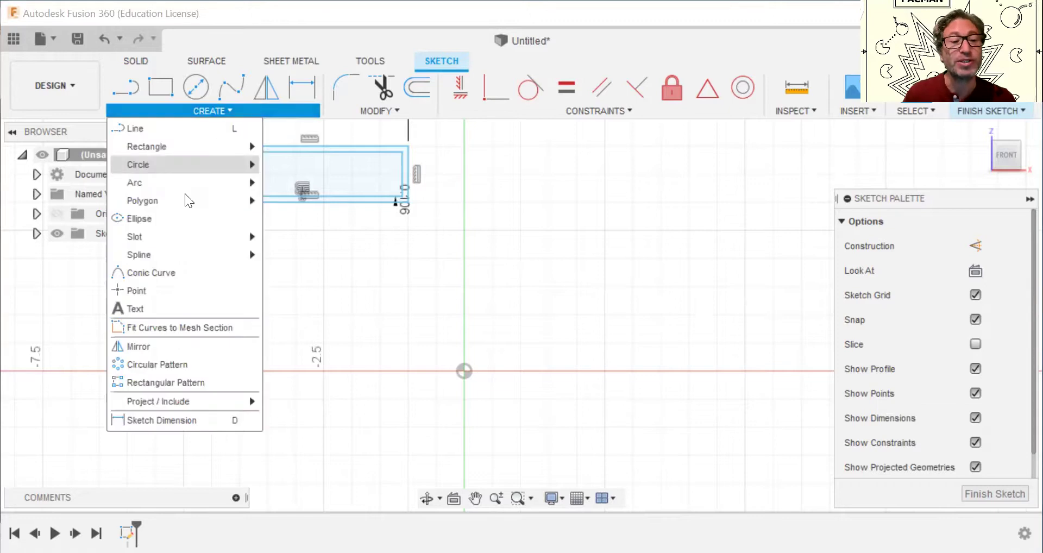
key("Escape")
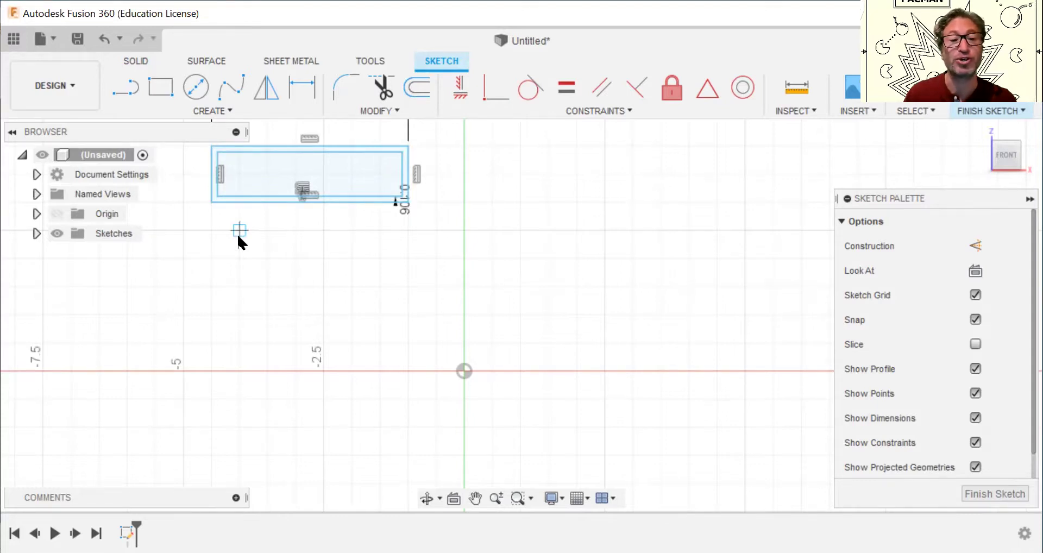
left_click(239, 238)
left_click(240, 231)
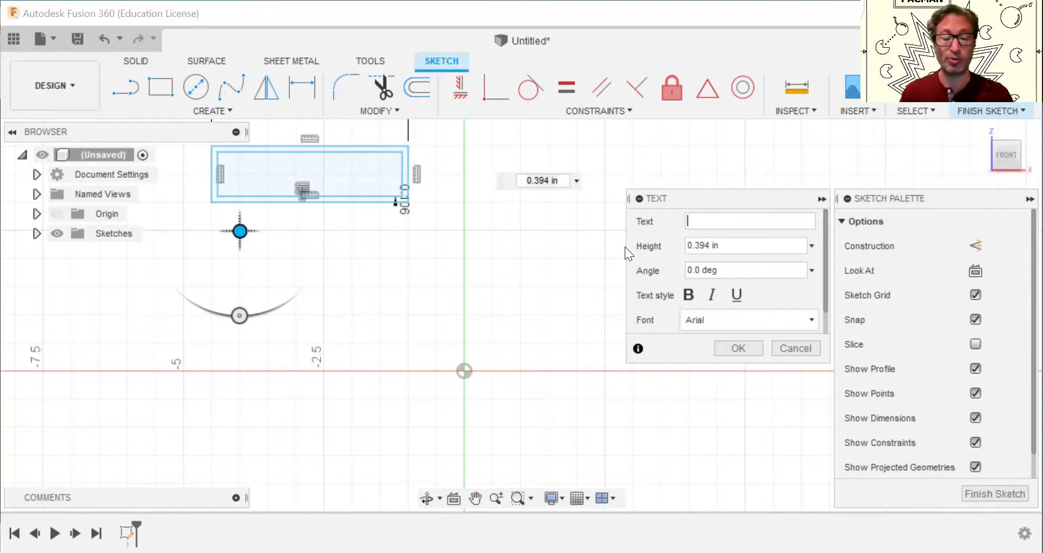
type("PACMAN")
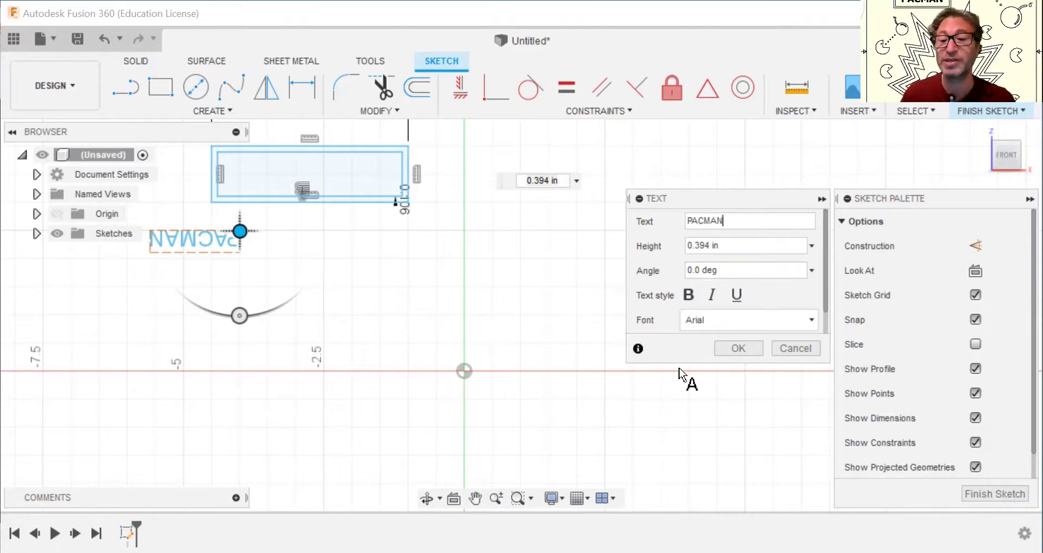
left_click(728, 350)
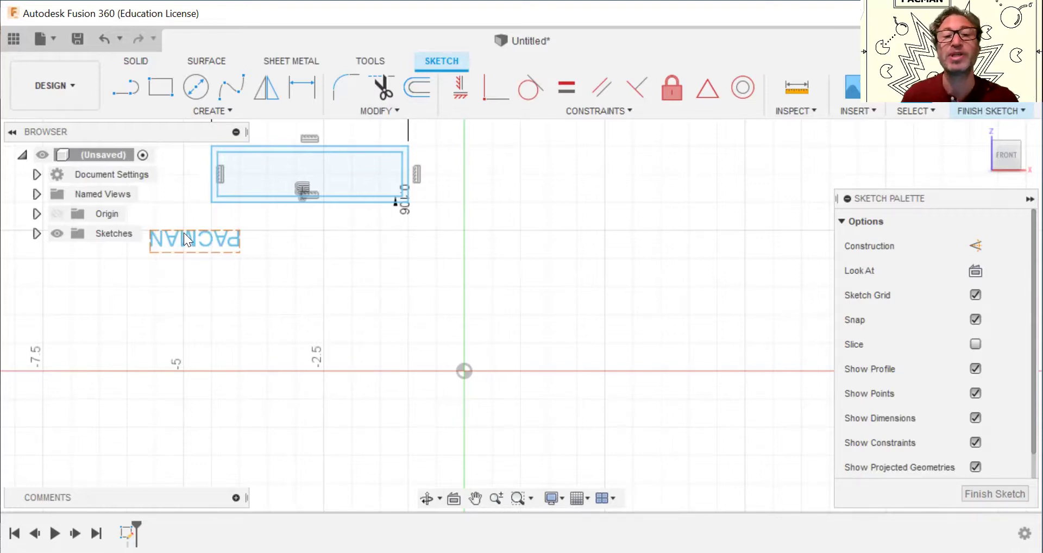
left_click(390, 109)
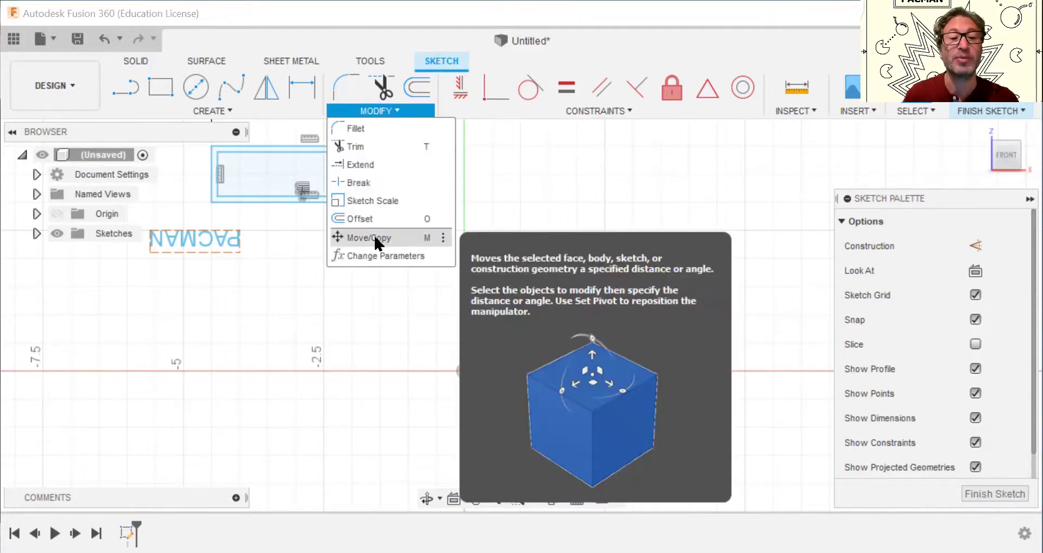
left_click(375, 239)
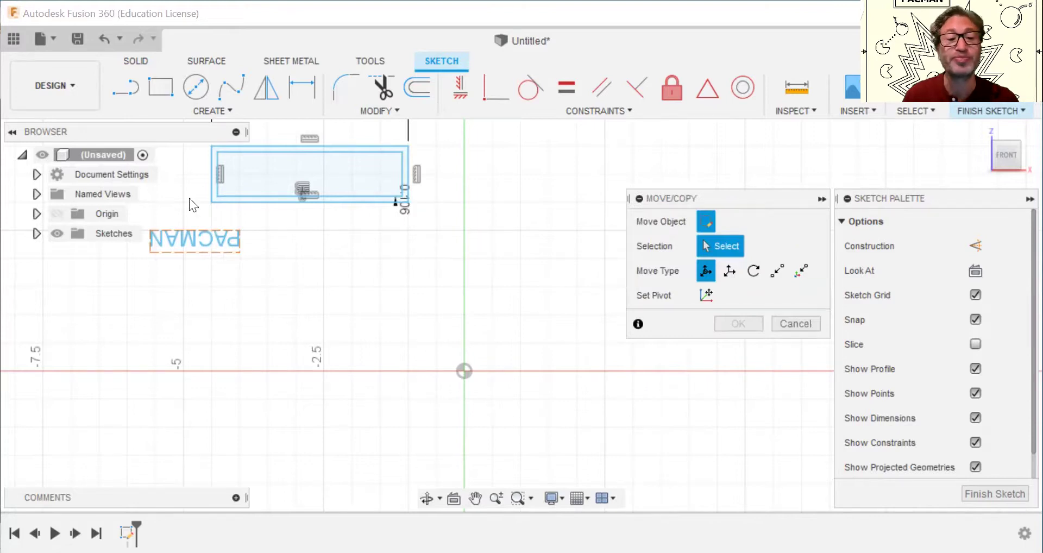
left_click(239, 240)
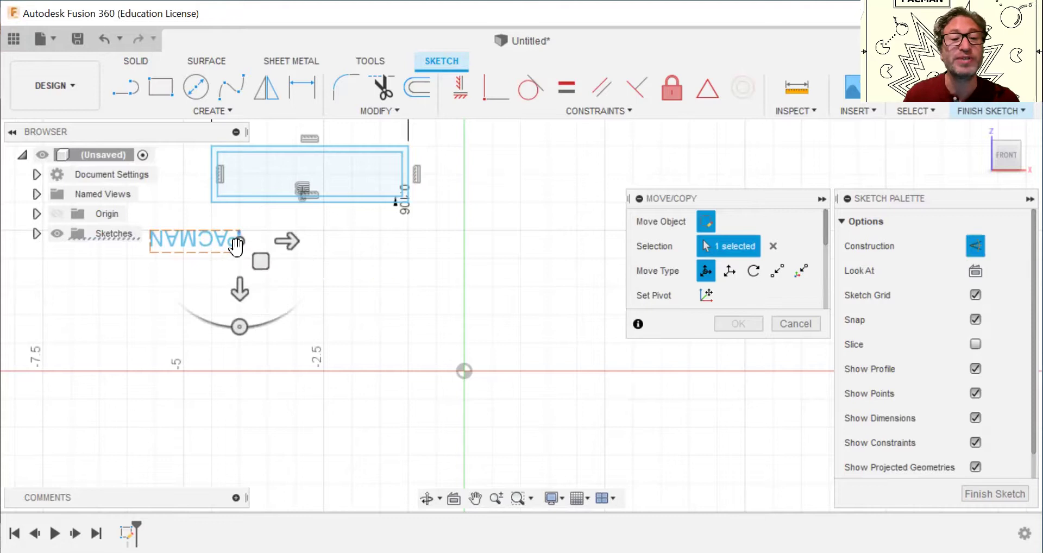
left_click_drag(239, 327, 212, 351)
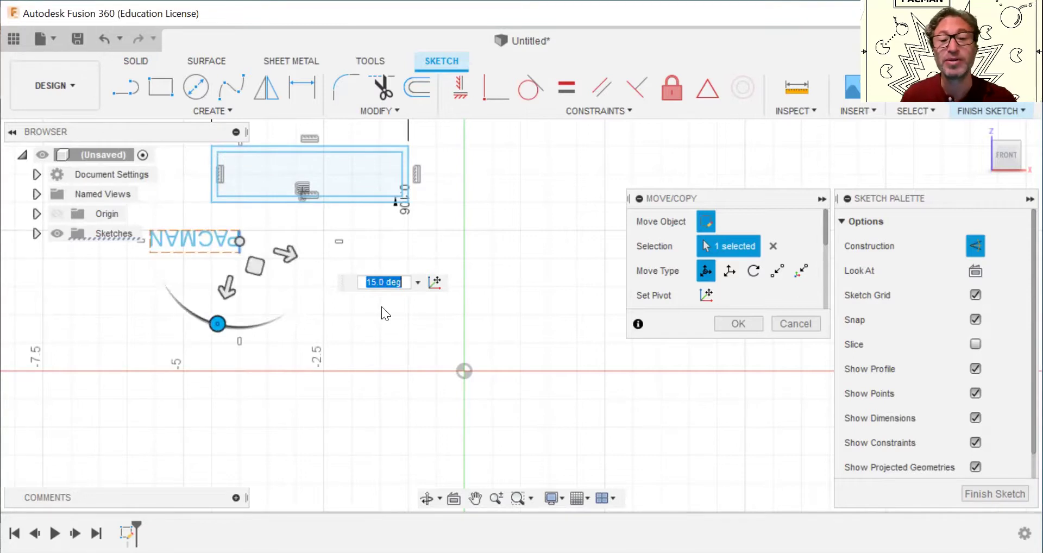
left_click(801, 321)
Select the whole PACMAN text with its frame, rotate it 180 degrees and move it inside the inner rectangle.
left_click_drag(141, 204, 278, 315)
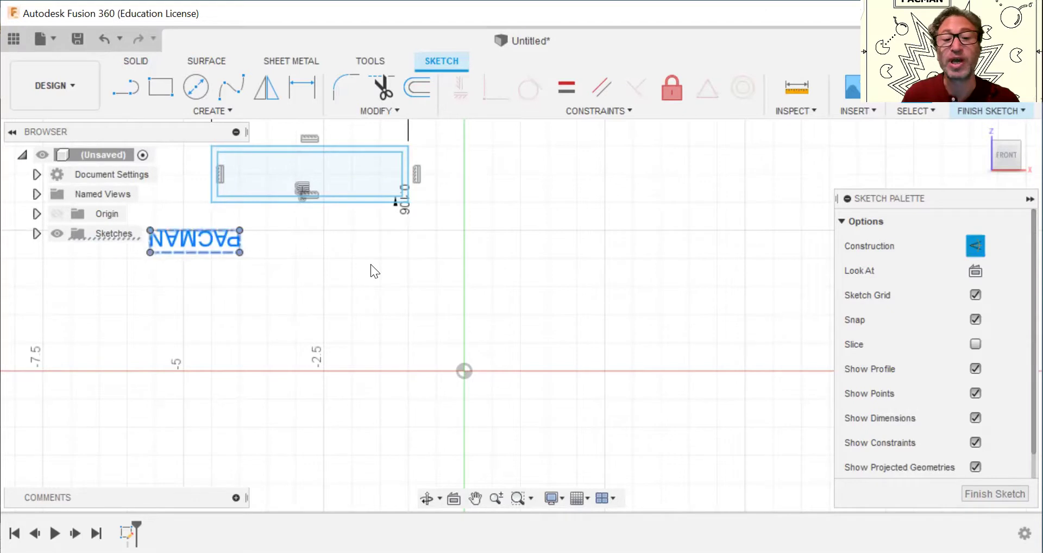
left_click(413, 112)
left_click(404, 232)
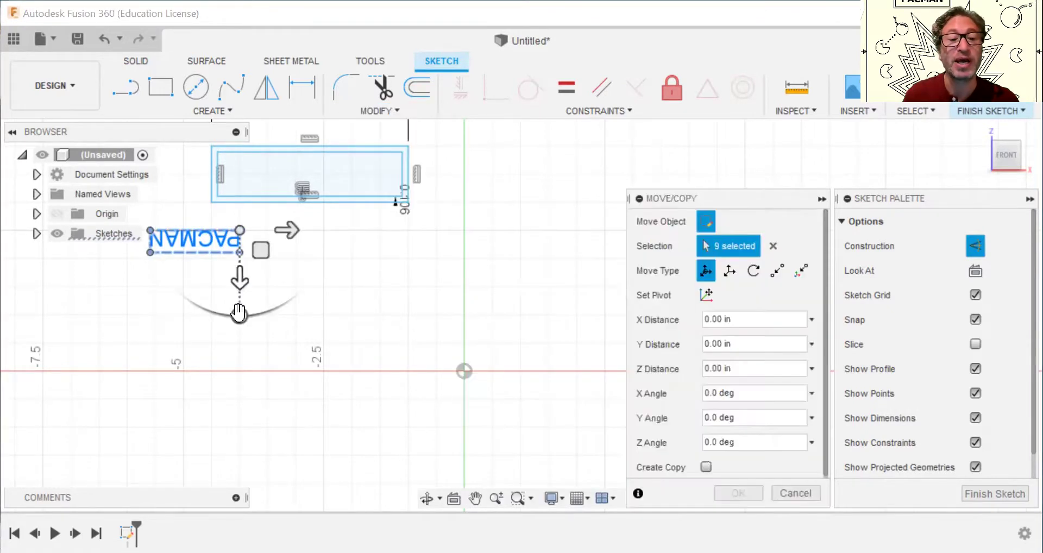
left_click_drag(168, 296, 223, 370)
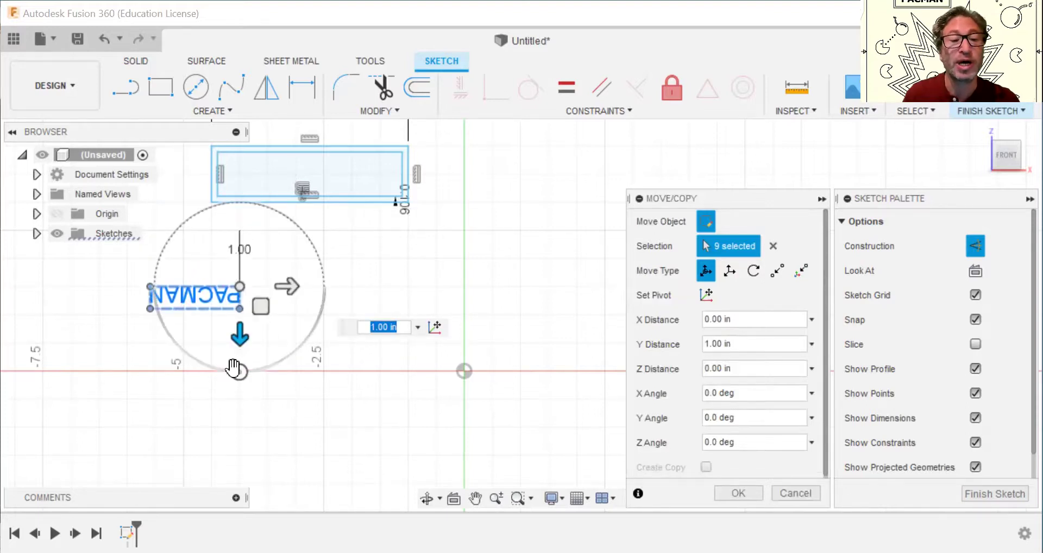
left_click_drag(183, 341, 243, 205)
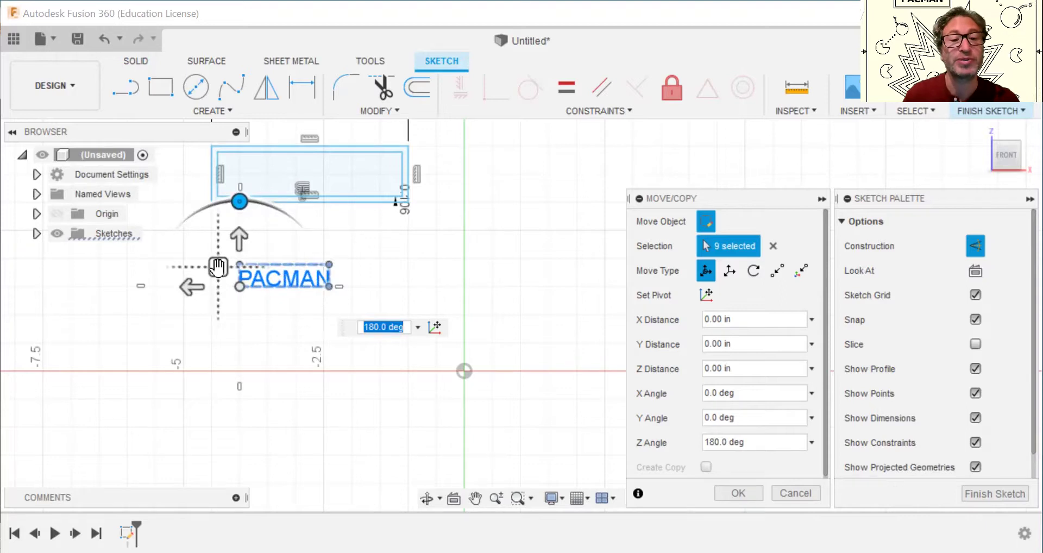
mouse_move(218, 266)
left_mouse_down()
mouse_move(266, 153)
mouse_move(233, 165)
left_mouse_up()
key("Return")
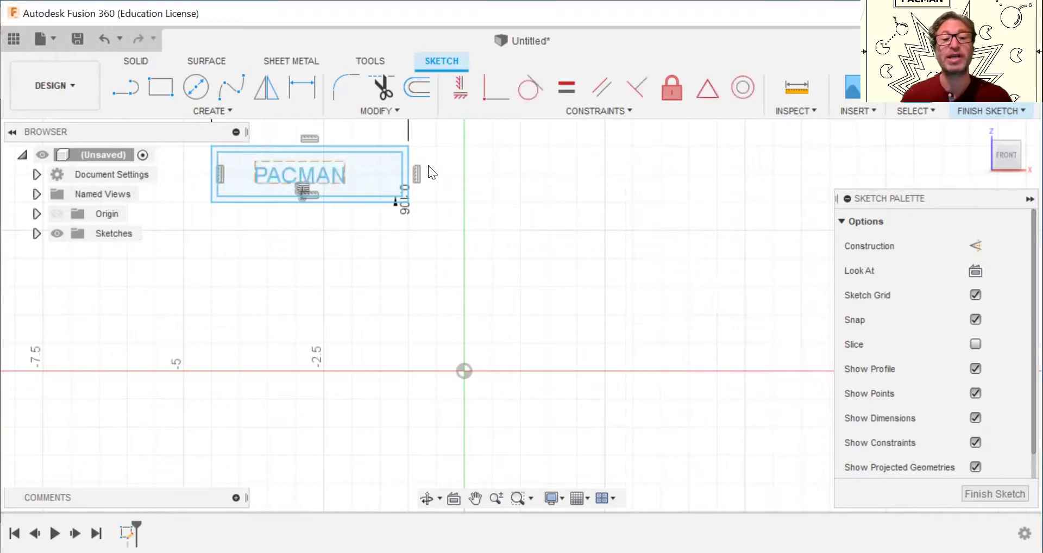
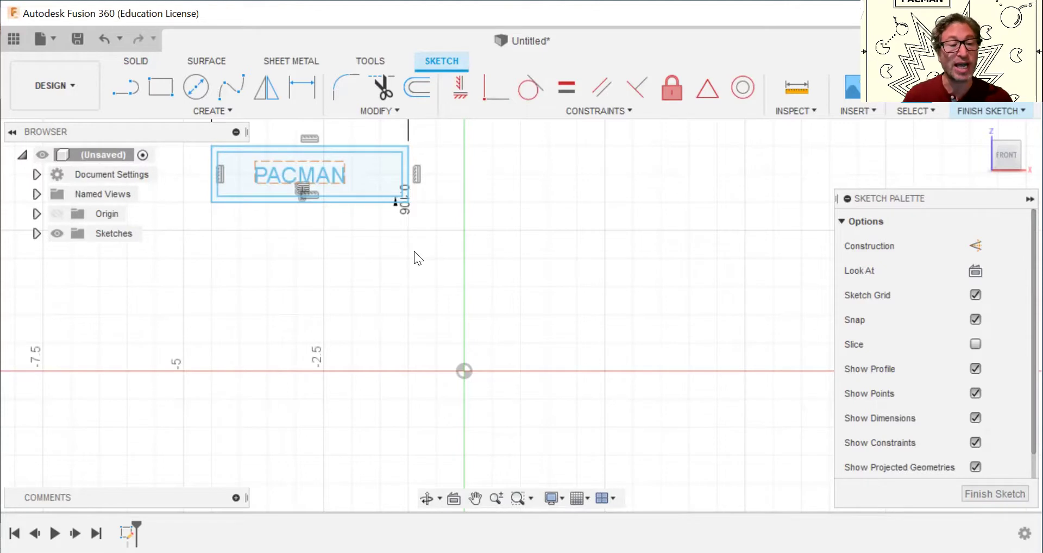
Sketch connected lines from below the title to the origin, up to a sharp peak, back to the horizontal axis and about 4 in along it.
left_click(494, 497)
left_click_drag(534, 416, 544, 389)
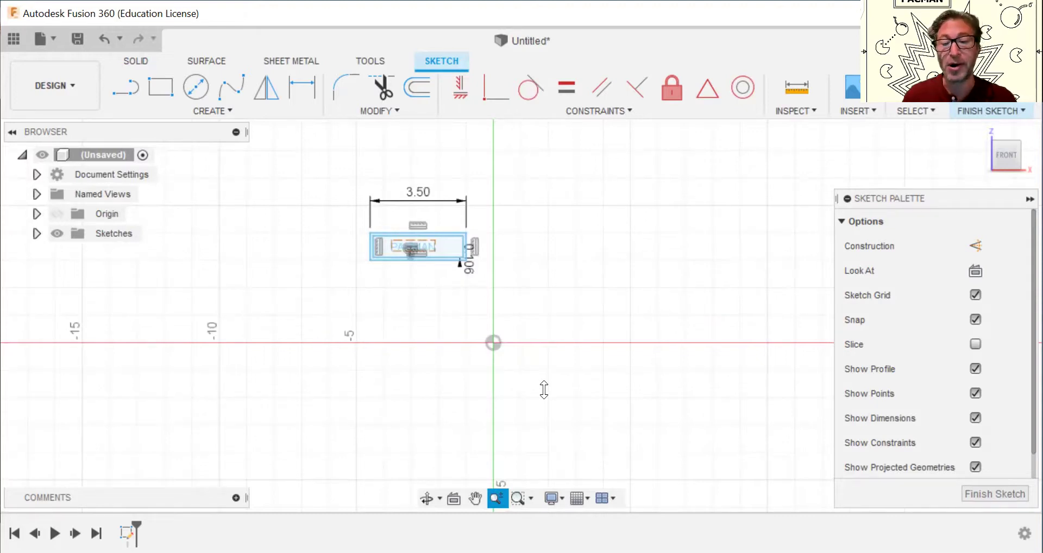
left_click_drag(544, 389, 565, 379)
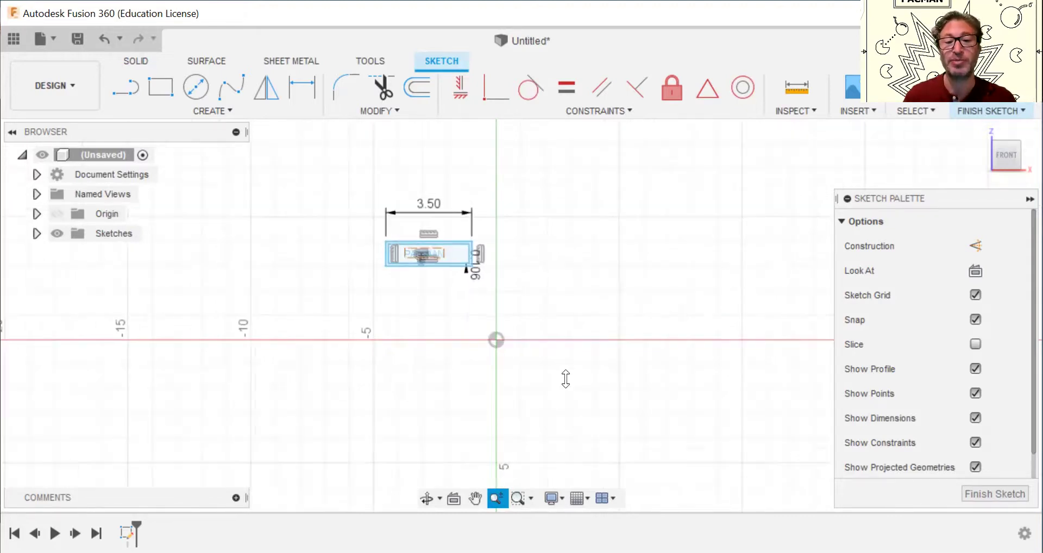
left_click(475, 495)
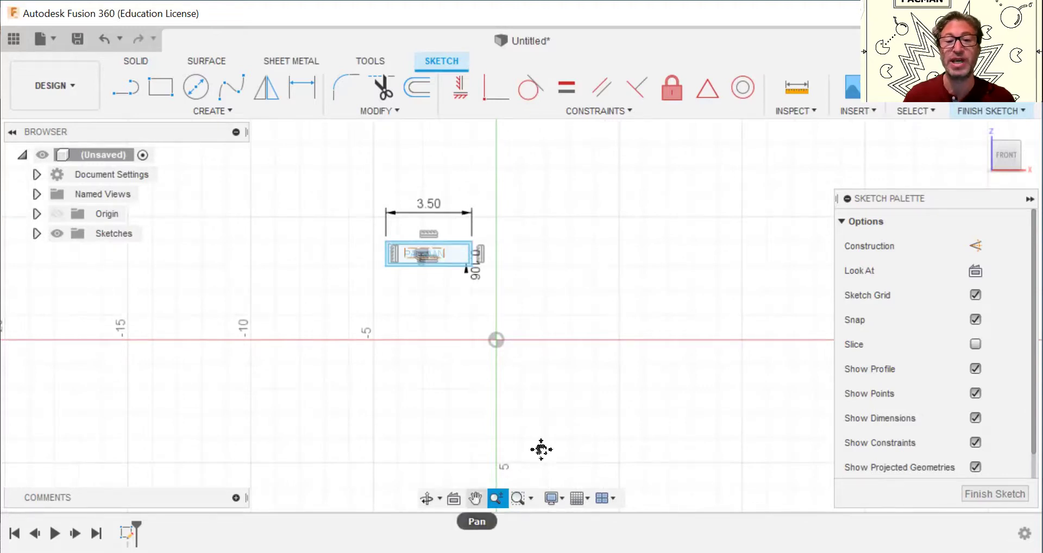
left_click_drag(540, 446, 547, 367)
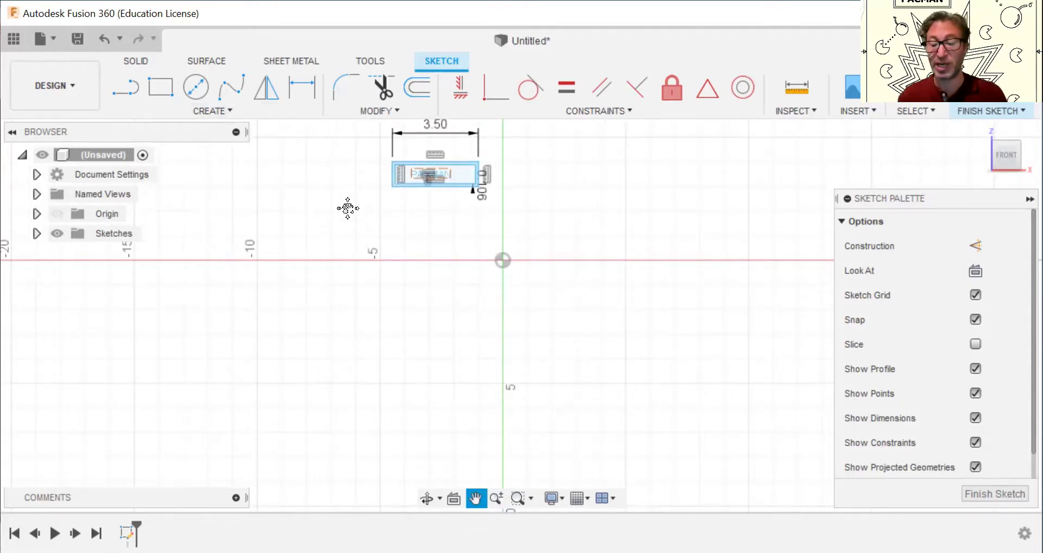
key("l")
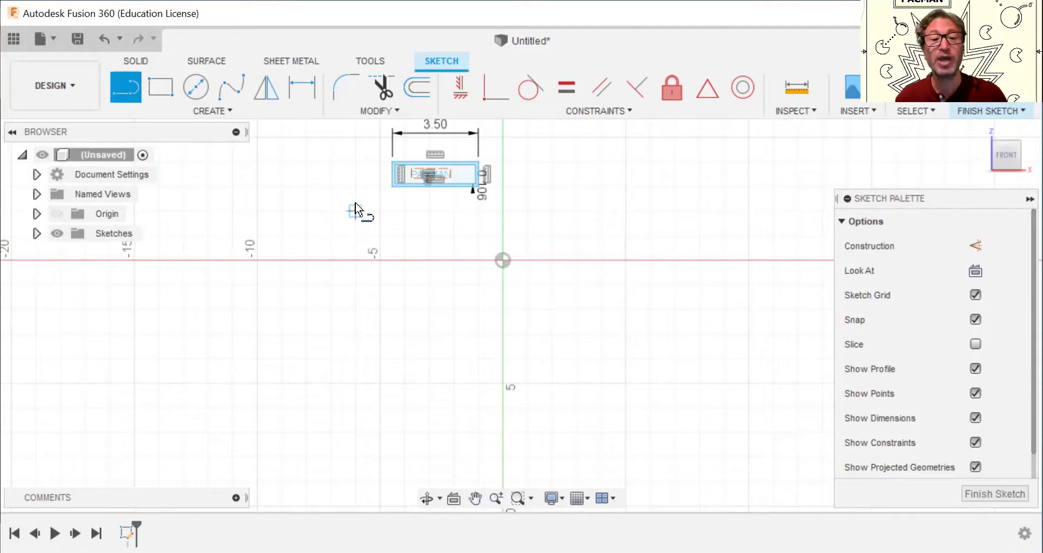
left_click(427, 208)
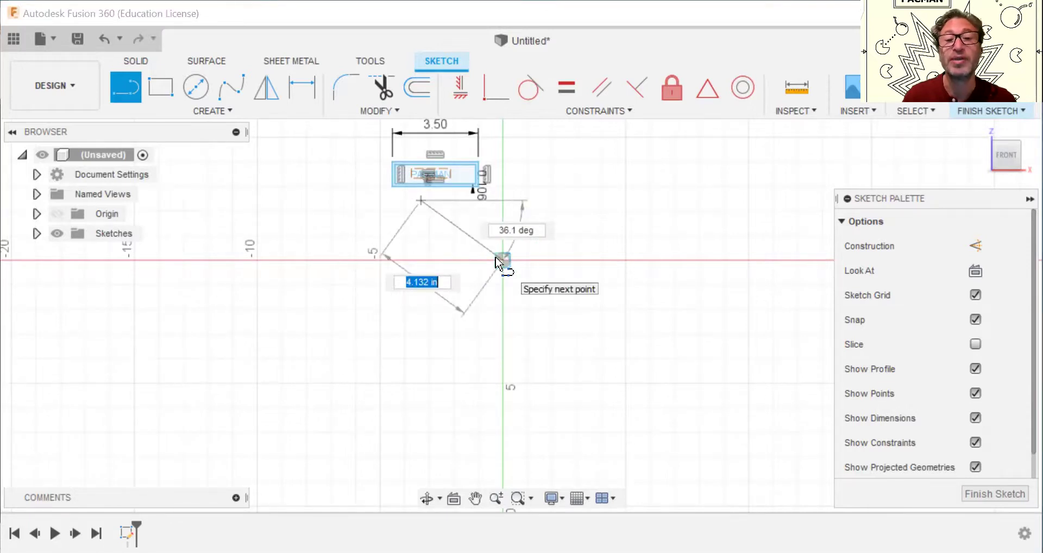
left_click(497, 259)
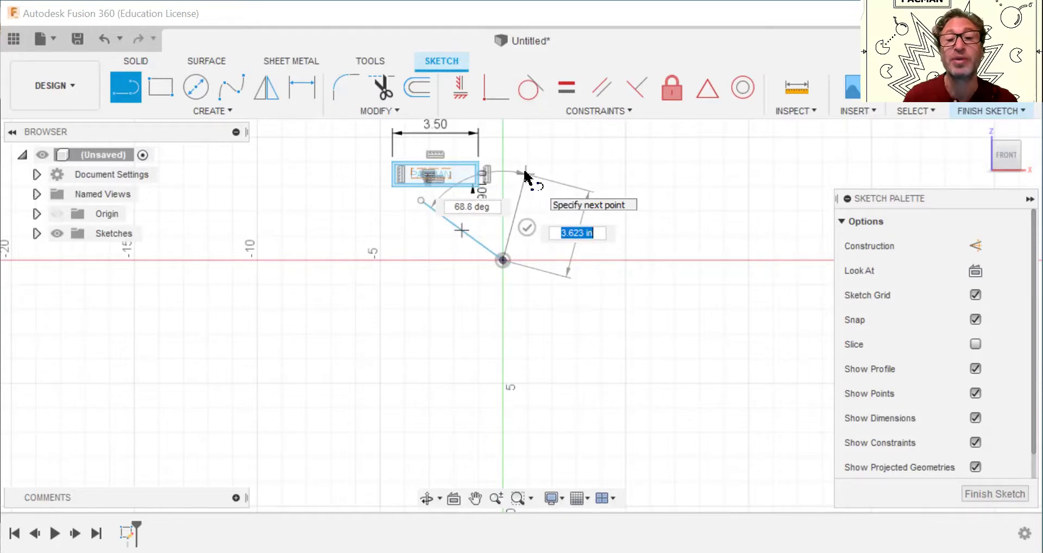
left_click(525, 174)
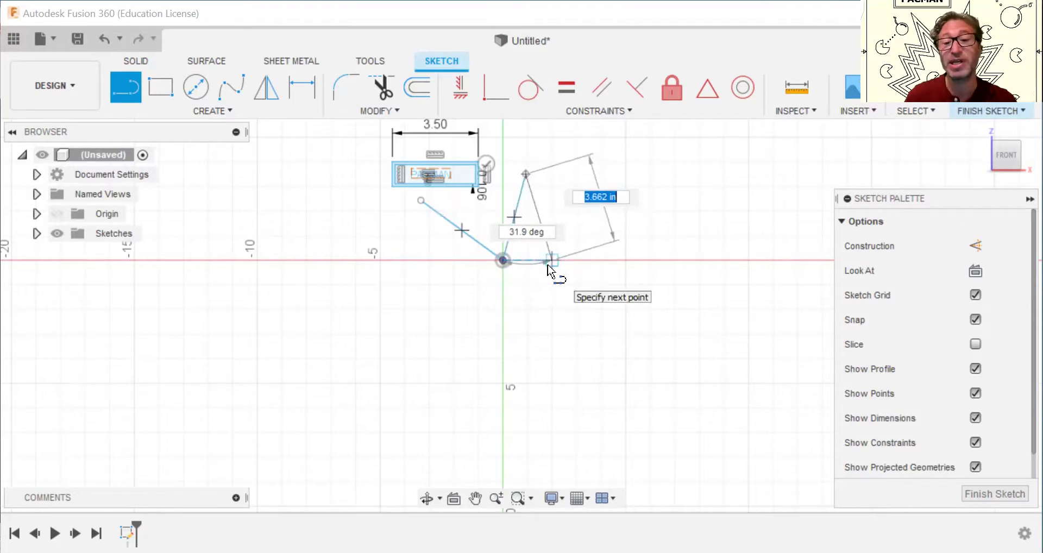
left_click(550, 263)
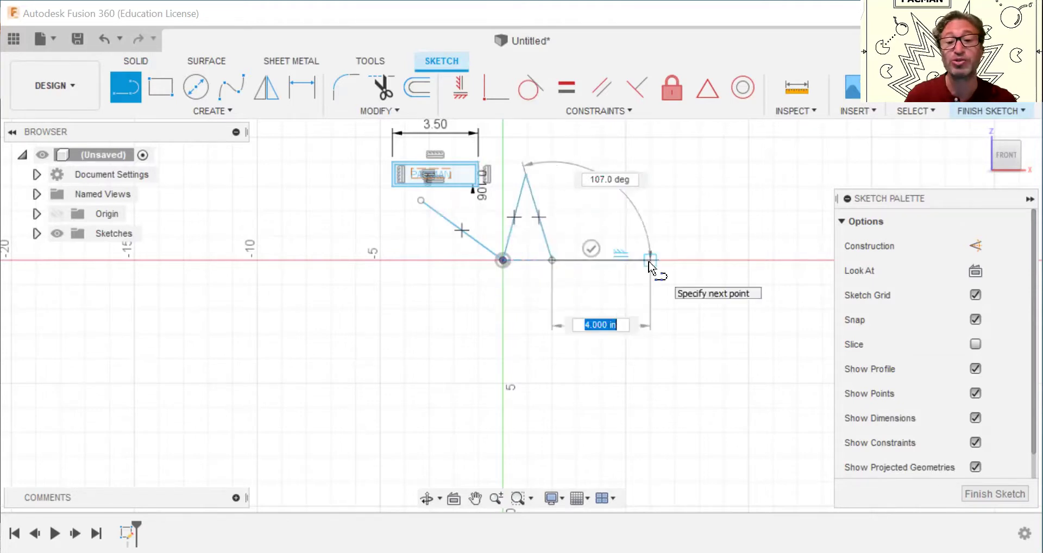
left_click(650, 261)
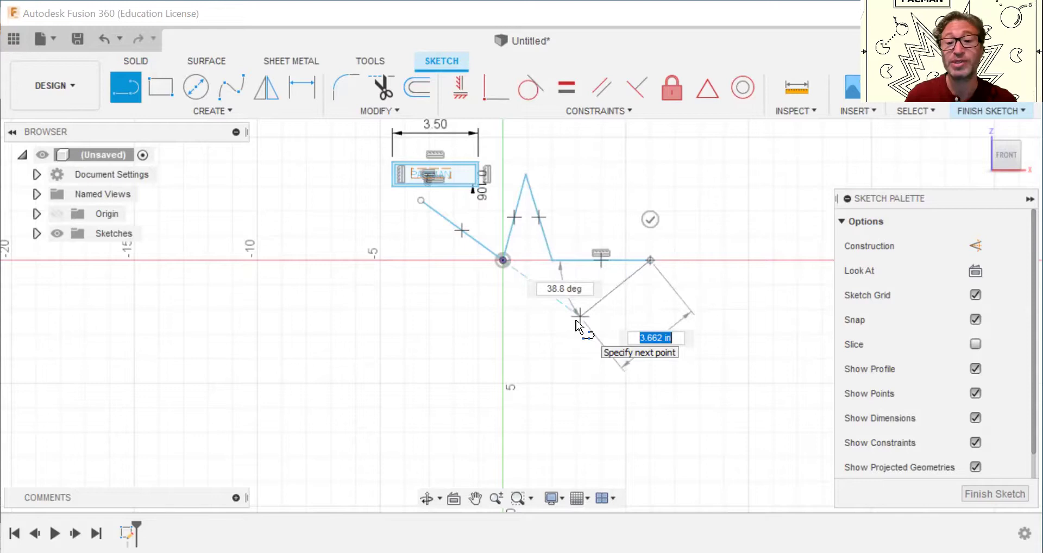
Continue the line chain as uneven spikes down the starburst's right side, ending at a bottom point on the vertical axis.
left_click(579, 315)
left_click(680, 343)
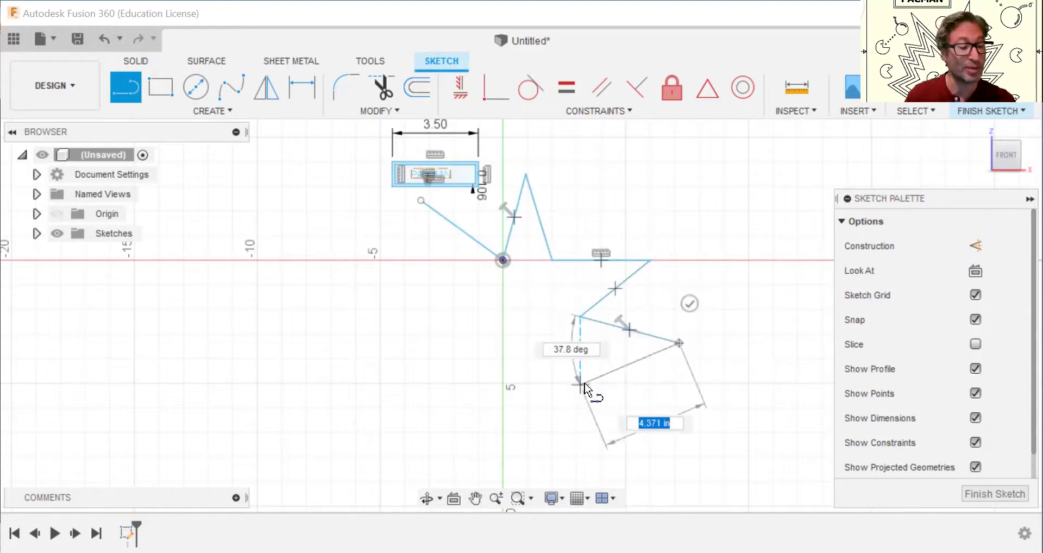
left_click(584, 385)
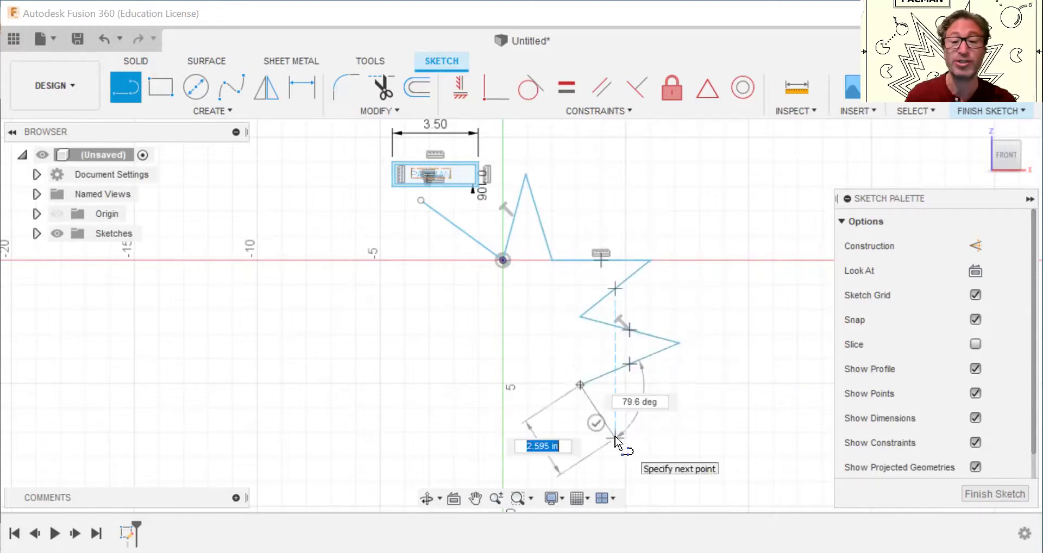
left_click(616, 438)
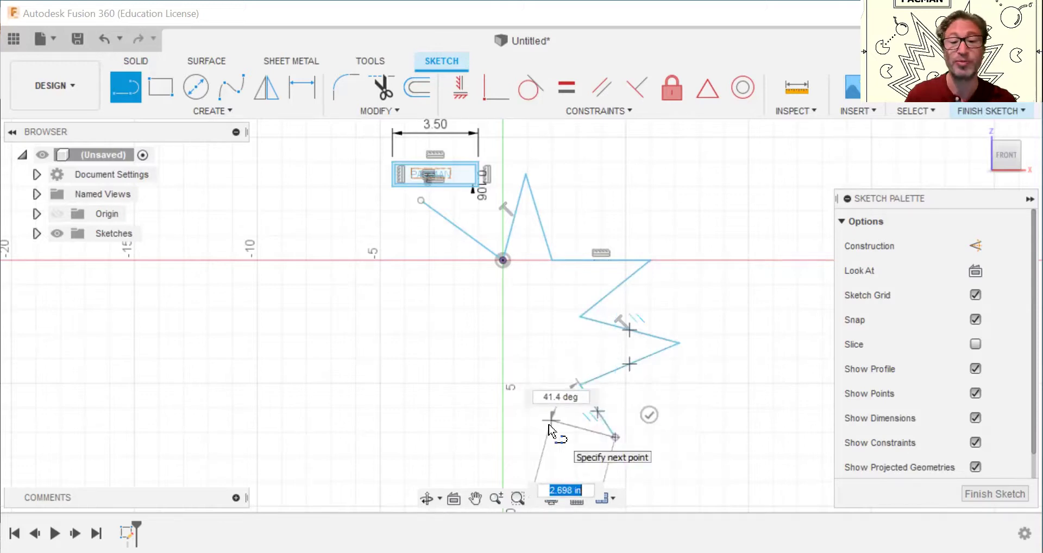
left_click(550, 421)
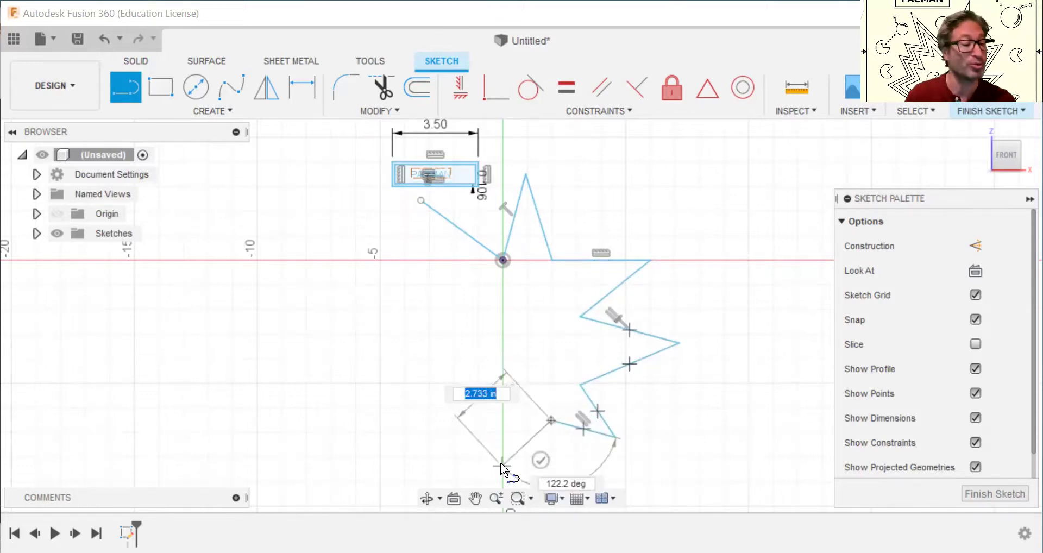
left_click(501, 467)
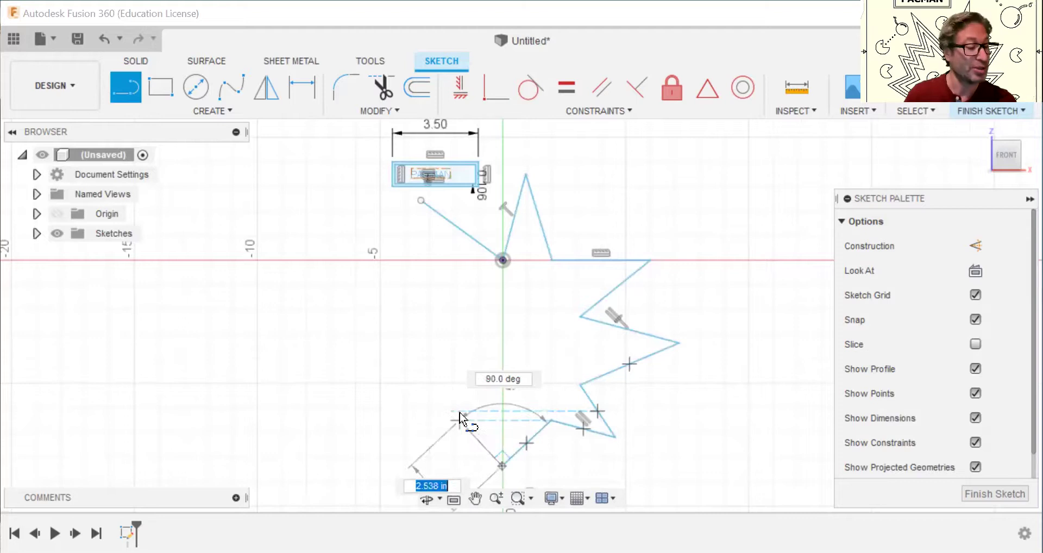
Continue the zigzag lines up the starburst's left side and close the outline at its starting point below the title.
left_click(459, 419)
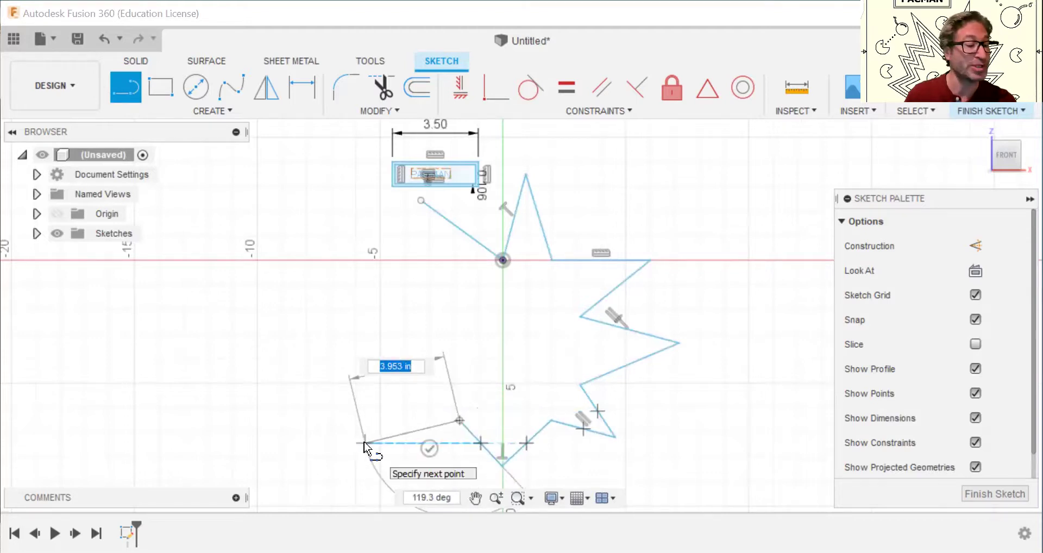
left_click(364, 442)
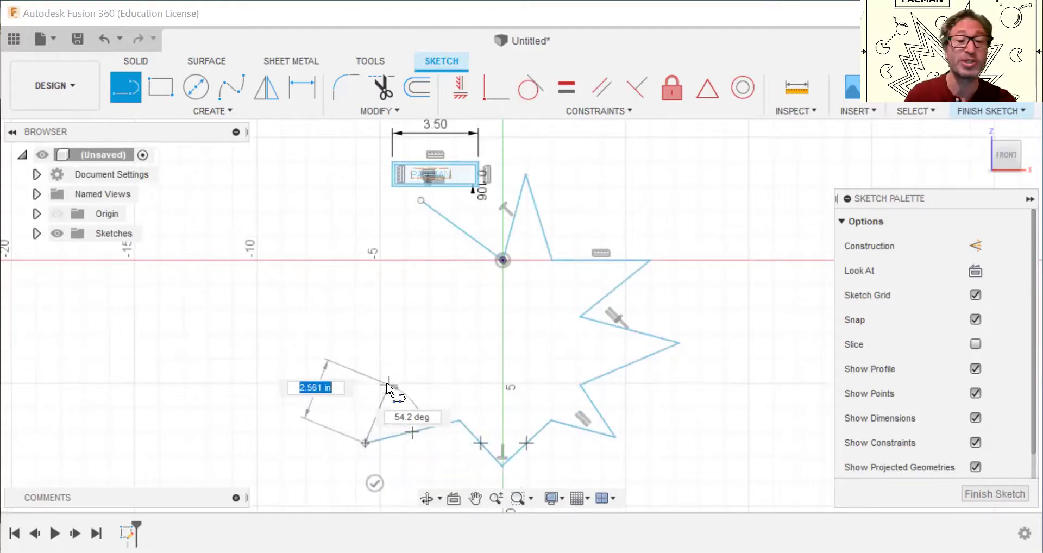
left_click(389, 386)
left_click(320, 358)
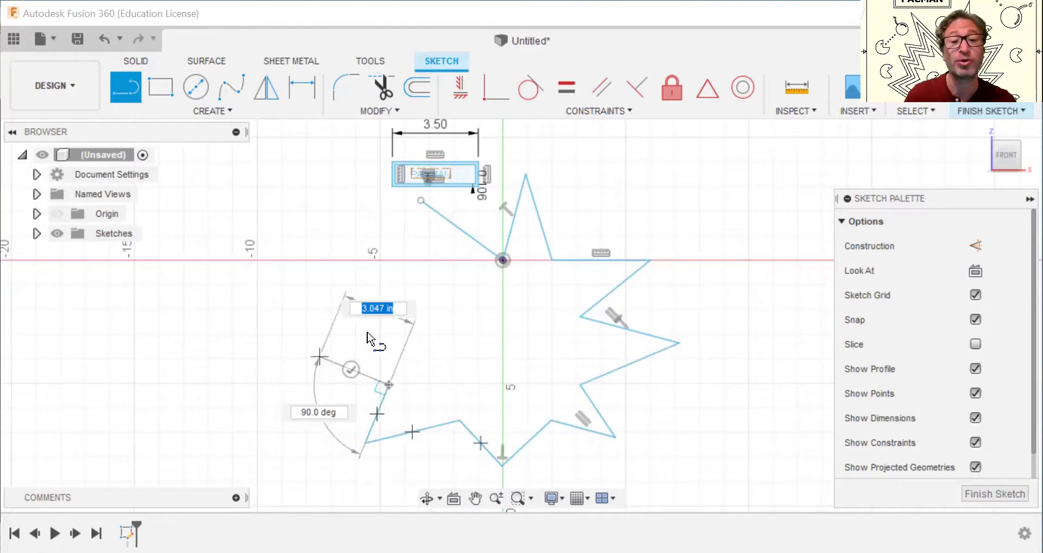
left_click(366, 331)
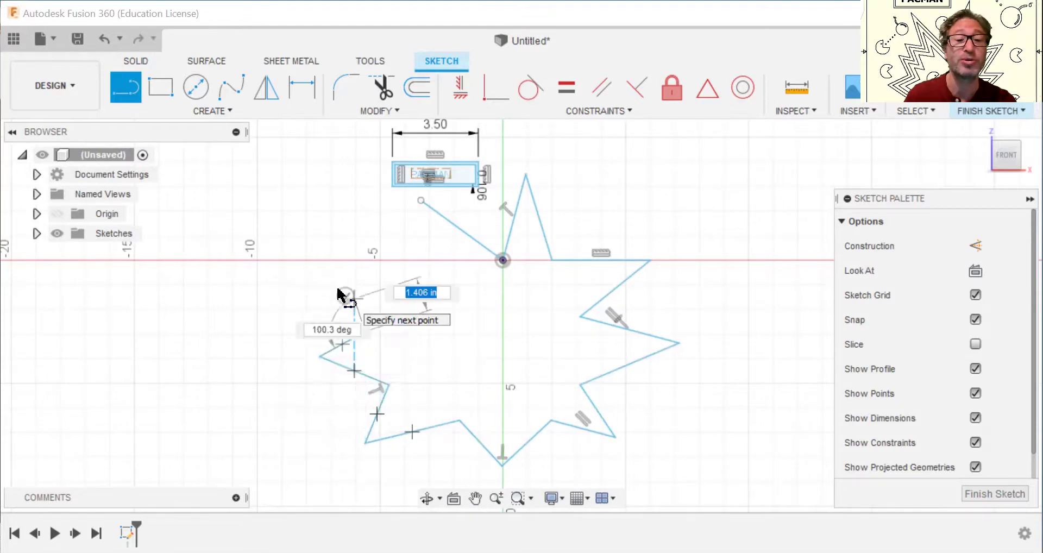
left_click(432, 267)
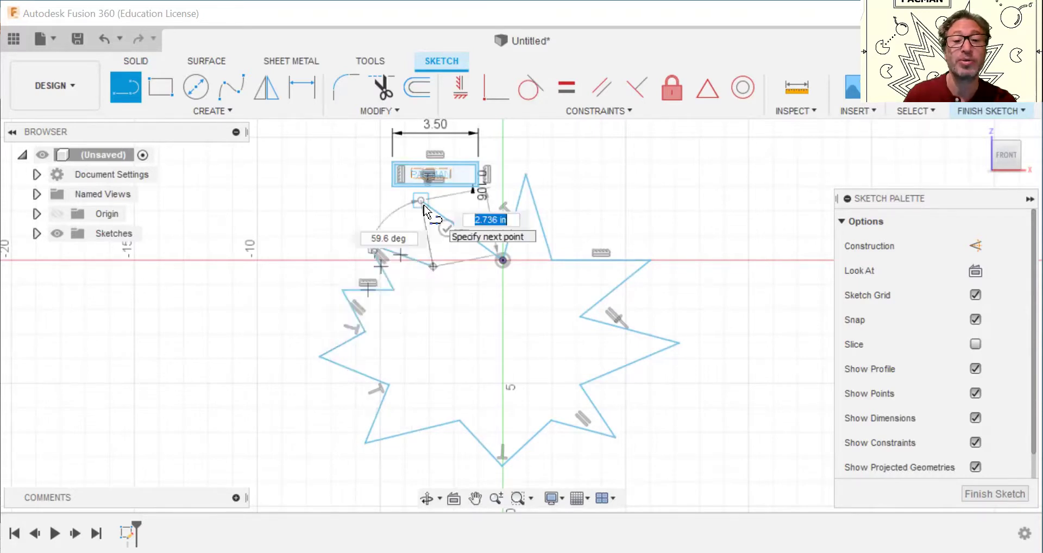
left_click(424, 207)
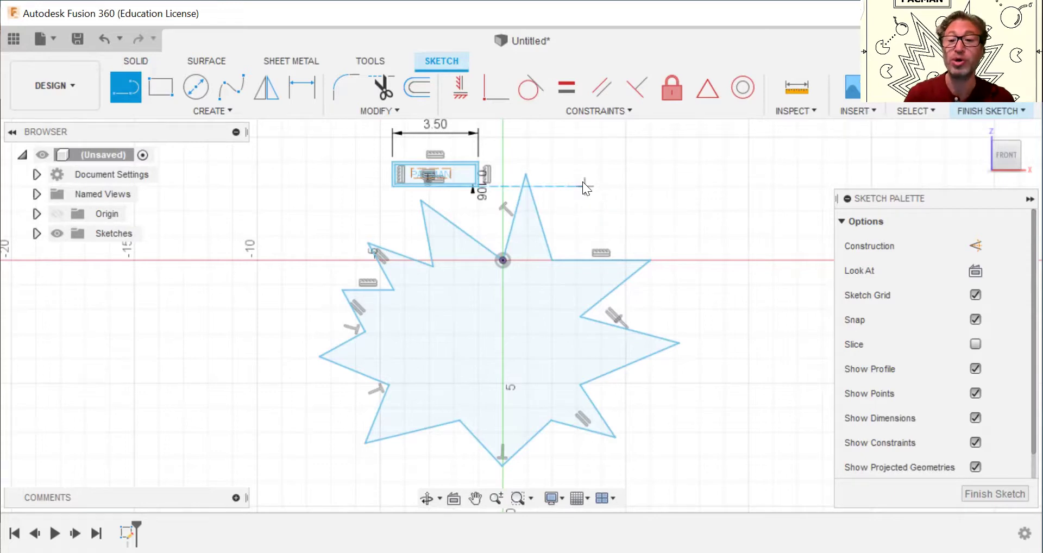
Offset the whole starburst outline inward by about 0.348 in.
key("o")
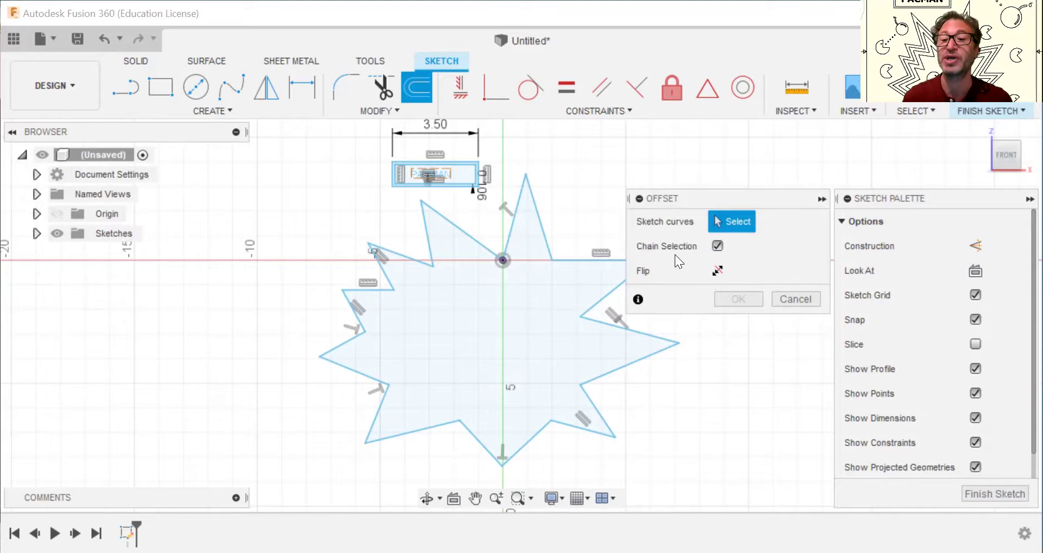
left_click_drag(688, 202, 798, 150)
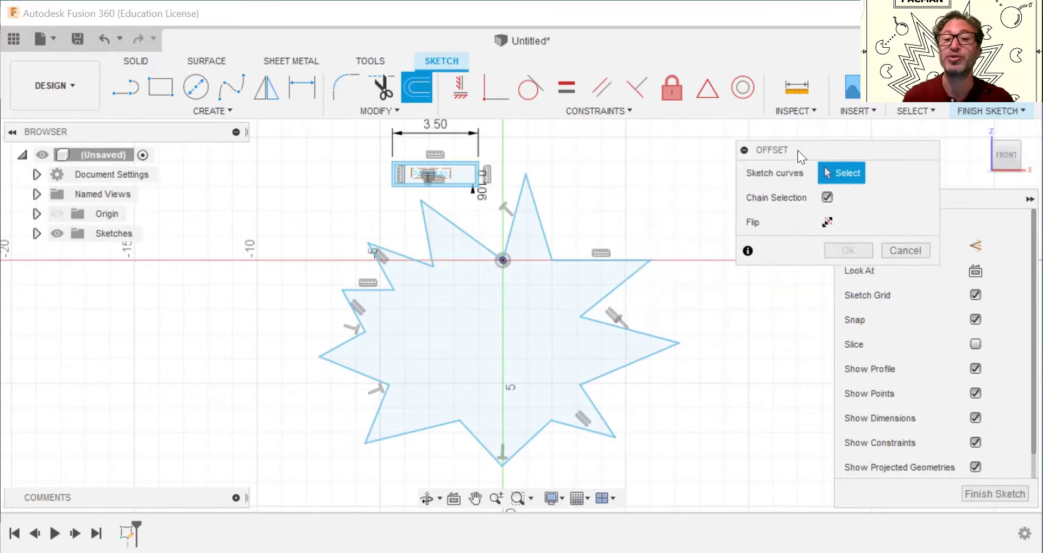
left_click(549, 246)
left_click(549, 247)
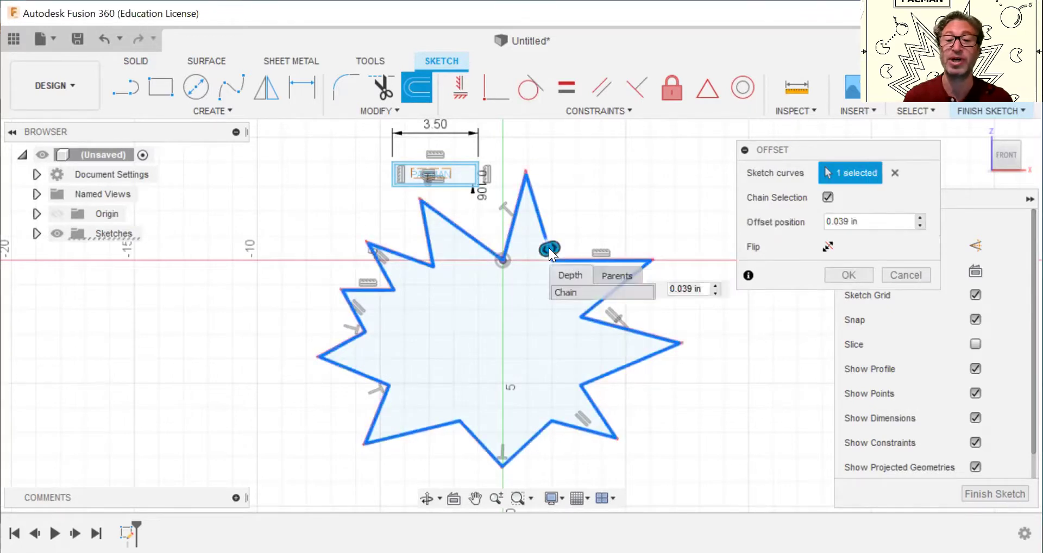
left_click_drag(545, 251, 537, 258)
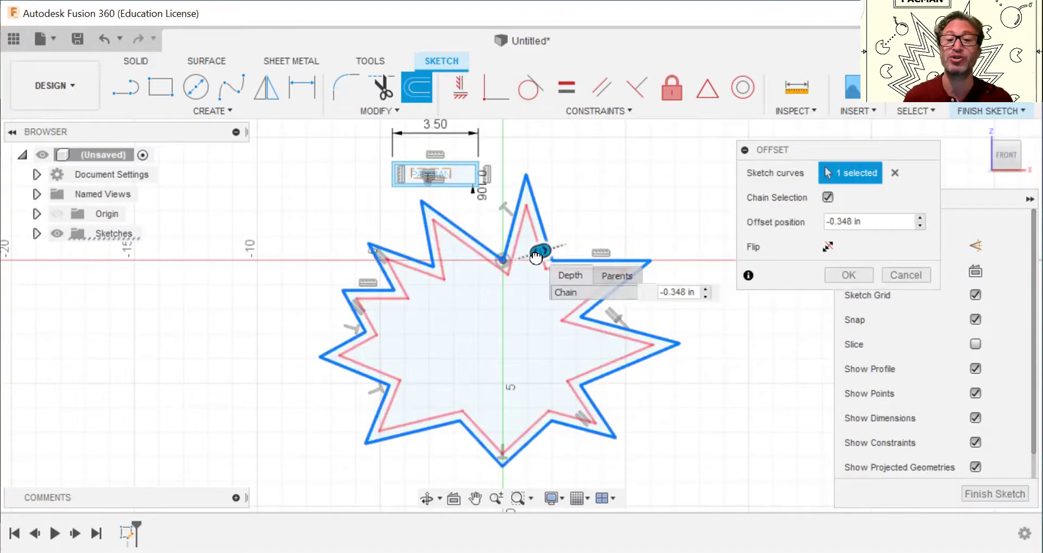
key("Return")
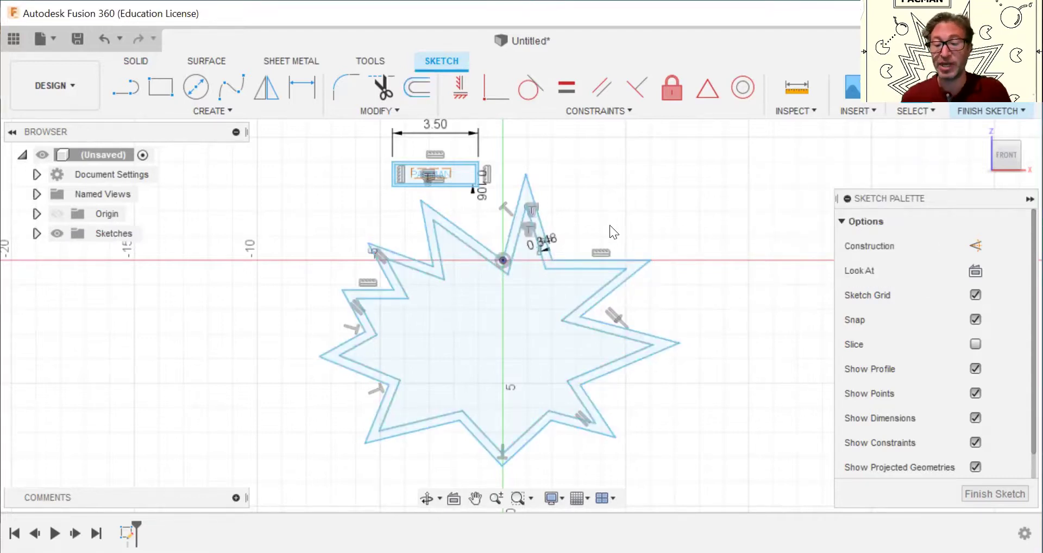
Offset the outermost starburst outline inward by about 0.628 in to add a second inner contour.
key("o")
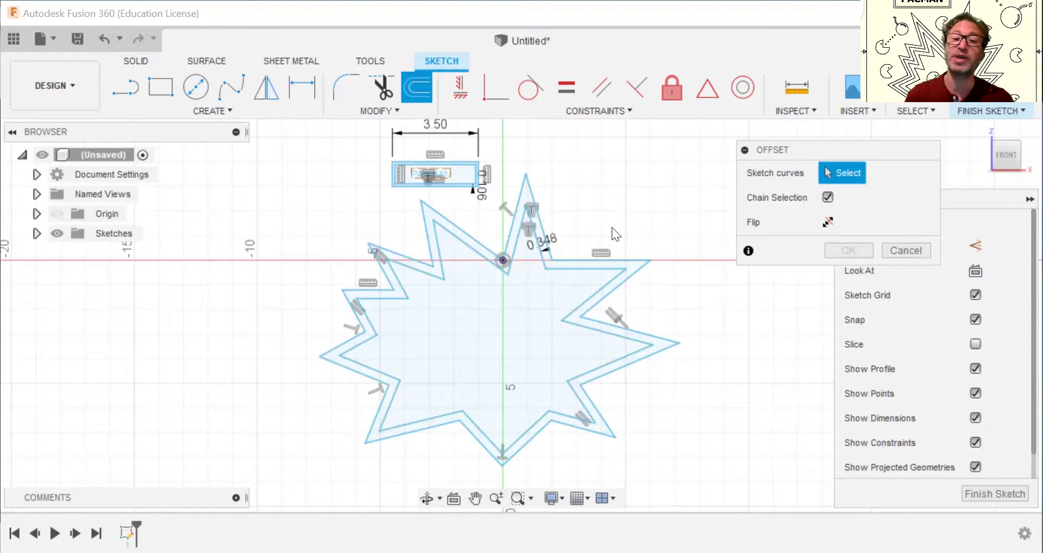
left_click(574, 260)
left_click(574, 260)
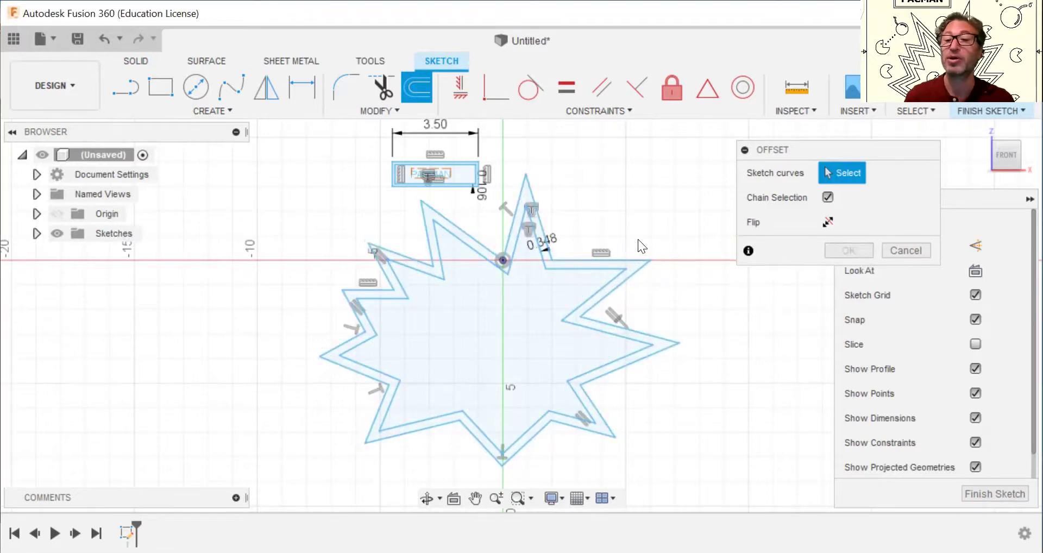
left_click(574, 262)
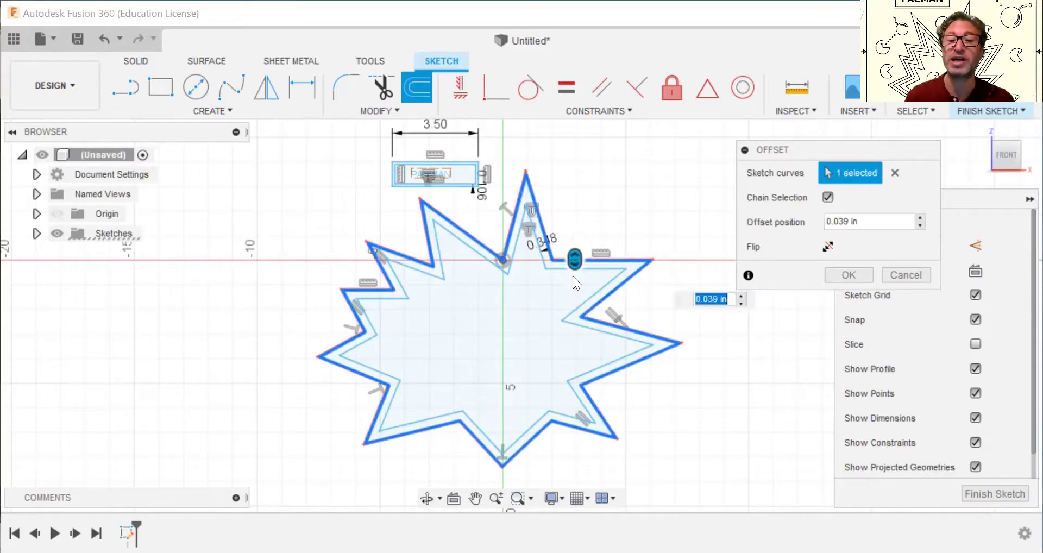
left_click_drag(575, 260, 556, 284)
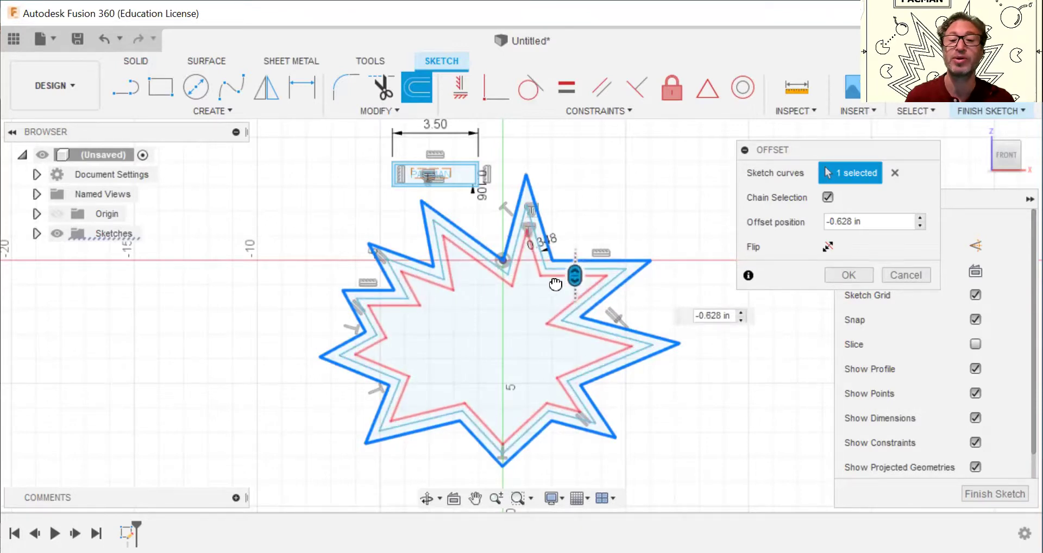
key("Return")
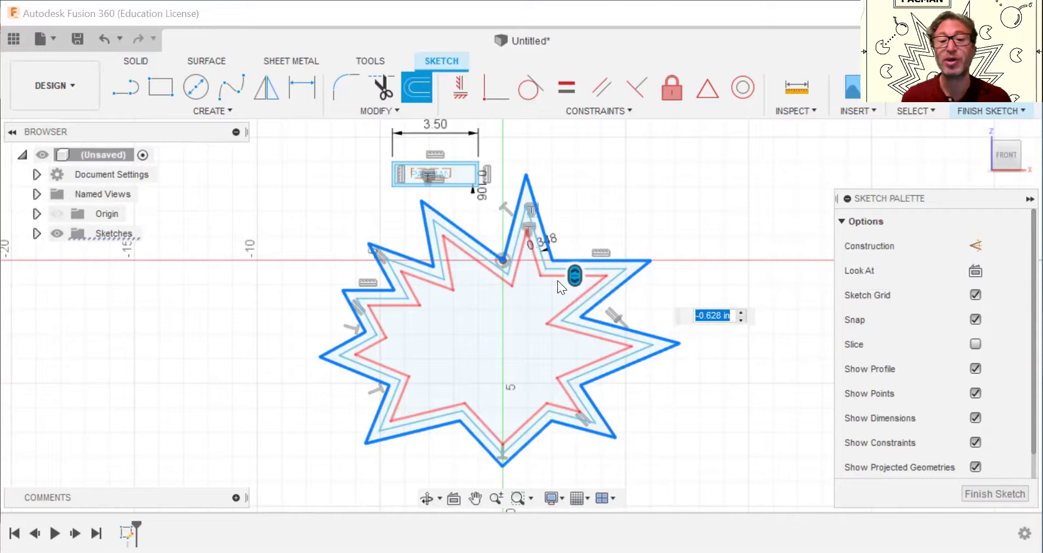
Offset the outermost starburst outline inward by about 0.894 in to add a third inner contour.
key("o")
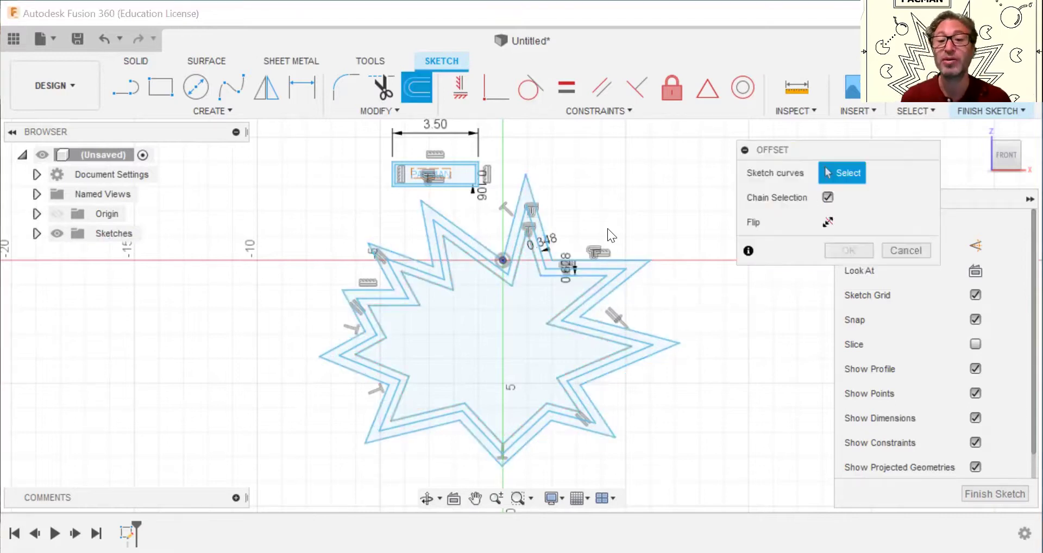
left_click(612, 259)
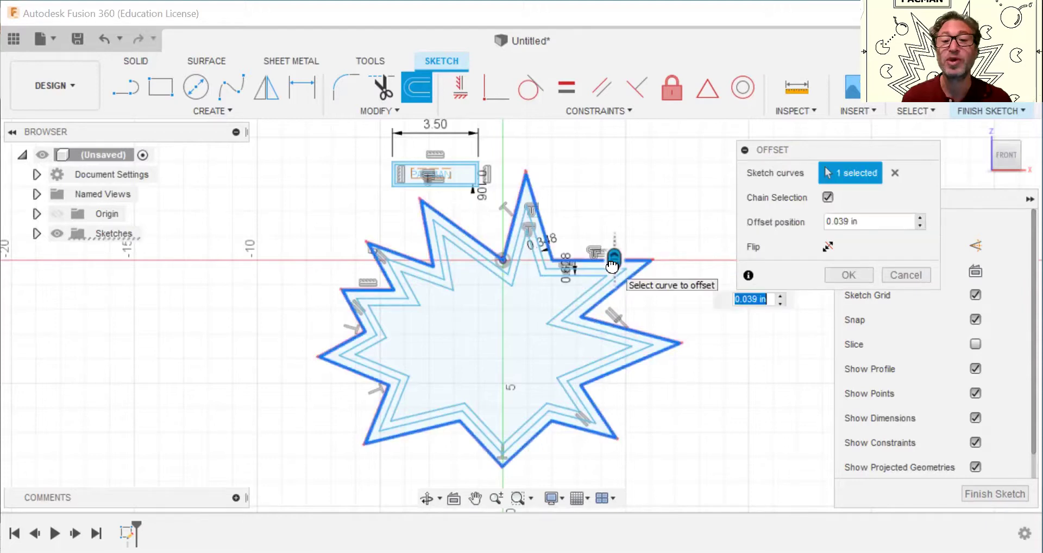
left_click_drag(613, 270, 591, 289)
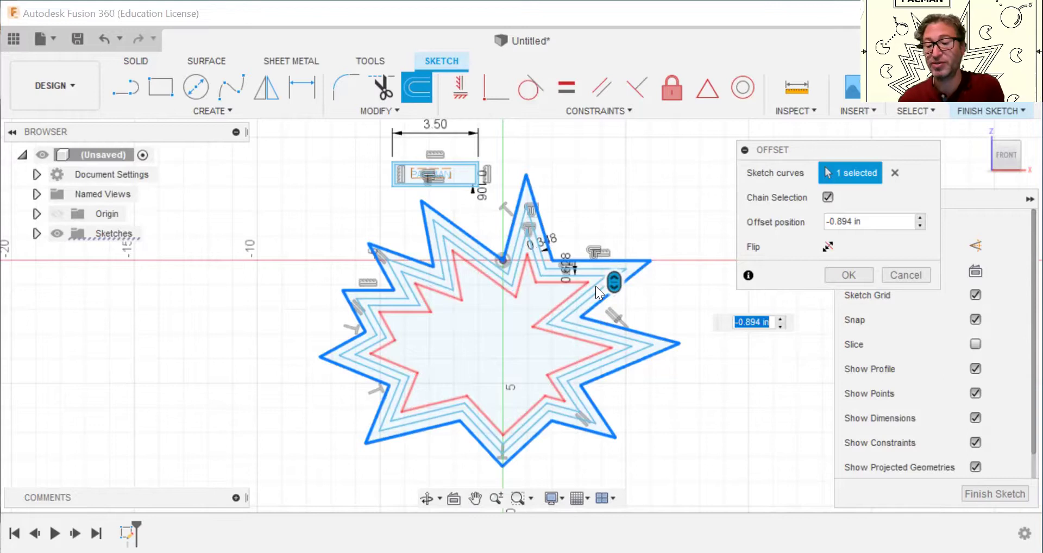
key("Return")
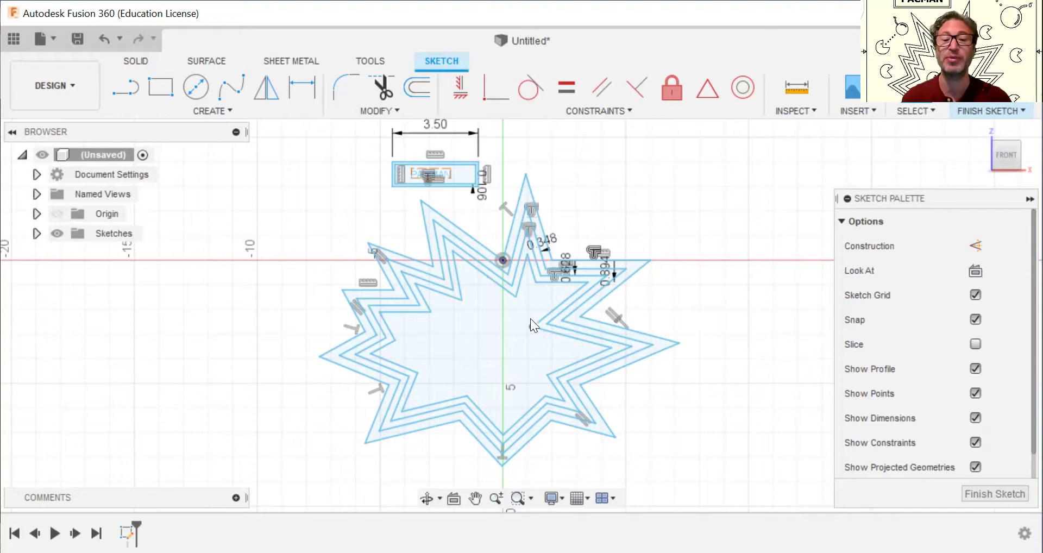
Draw a circle about 1.414 in in diameter inside the left half of the innermost starburst outline.
left_click(433, 317)
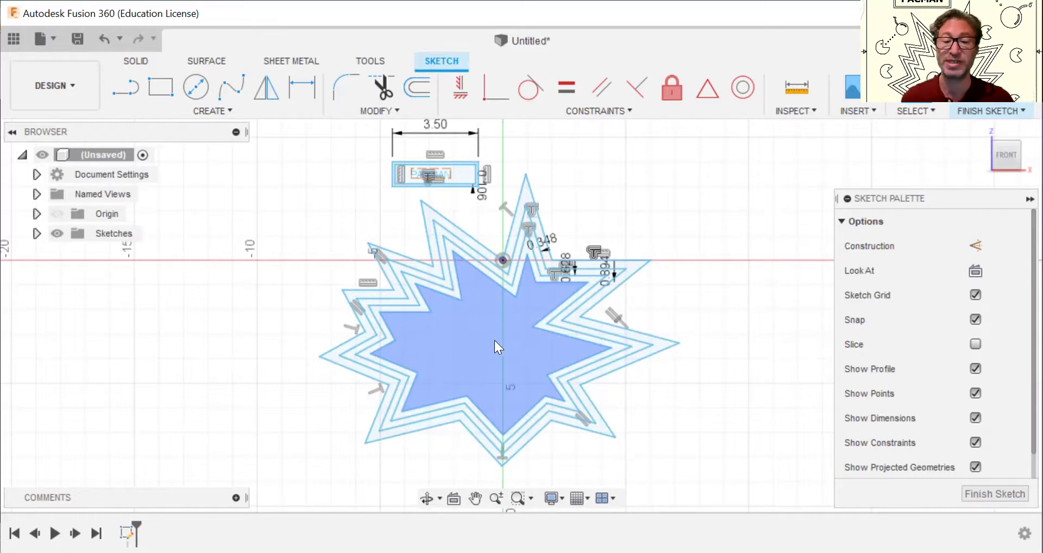
left_click(491, 493)
left_click_drag(678, 403, 380, 522)
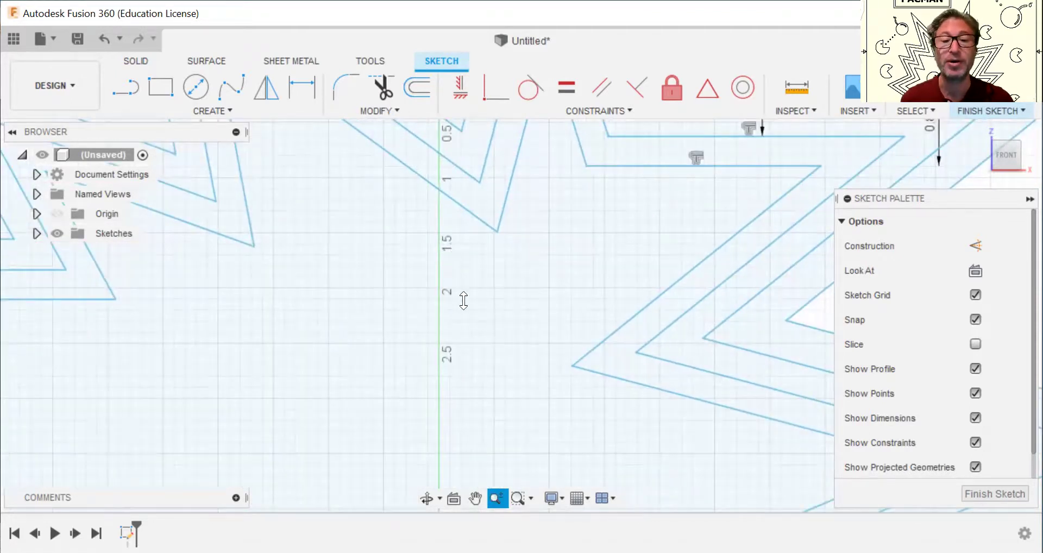
left_click_drag(498, 317, 474, 366)
mouse_move(492, 362)
left_mouse_down()
mouse_move(561, 330)
mouse_move(562, 349)
mouse_move(380, 304)
mouse_move(136, 272)
left_mouse_up()
left_click(474, 499)
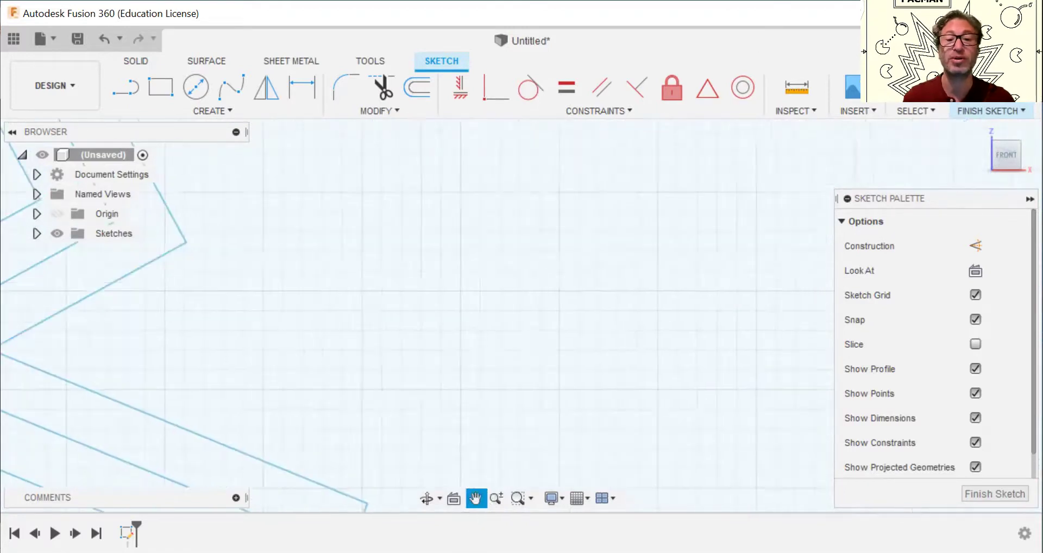
mouse_move(861, 146)
left_mouse_down()
mouse_move(846, 233)
mouse_move(843, 132)
mouse_move(889, 106)
left_mouse_up()
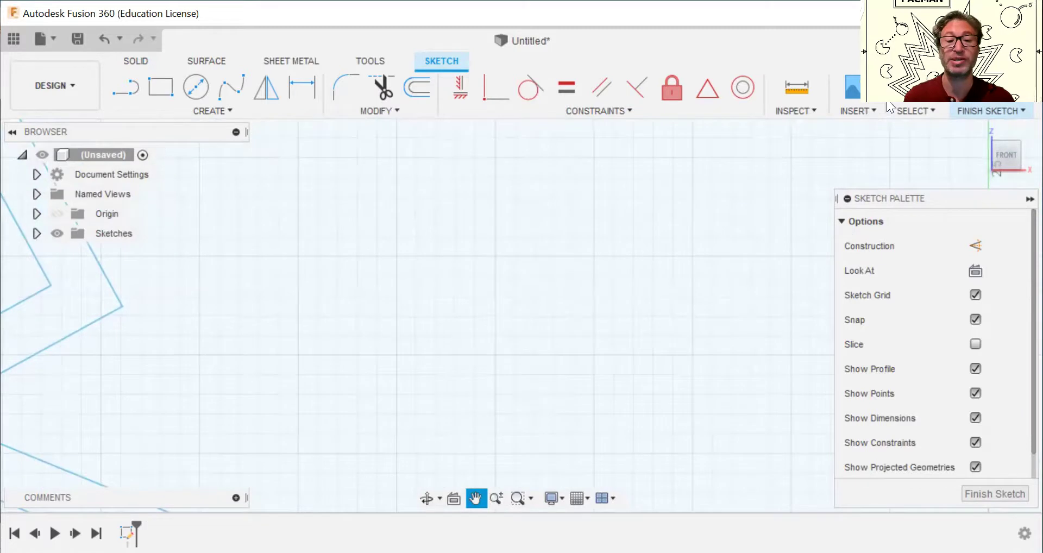
left_click(498, 498)
left_click_drag(656, 435, 691, 382)
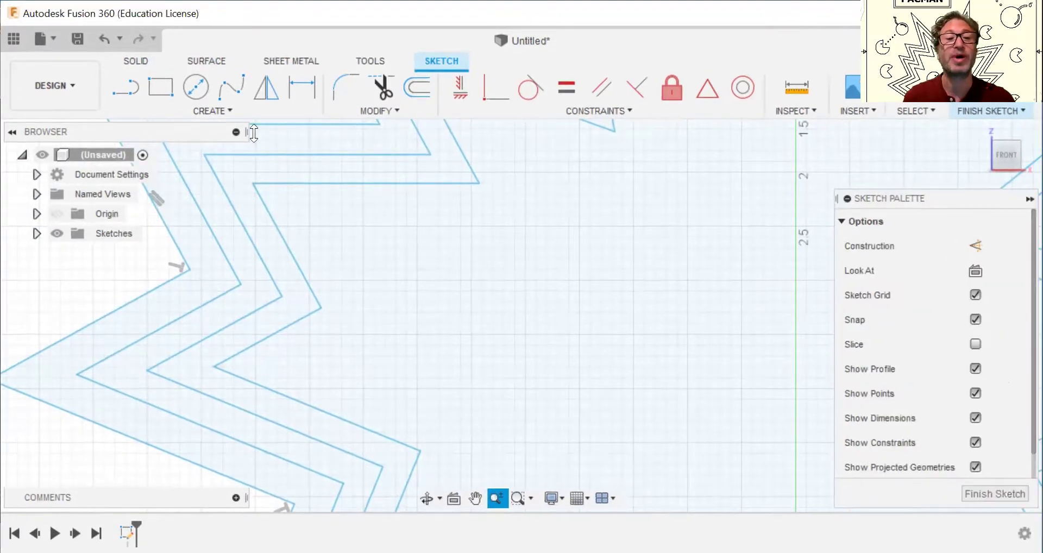
left_click(195, 88)
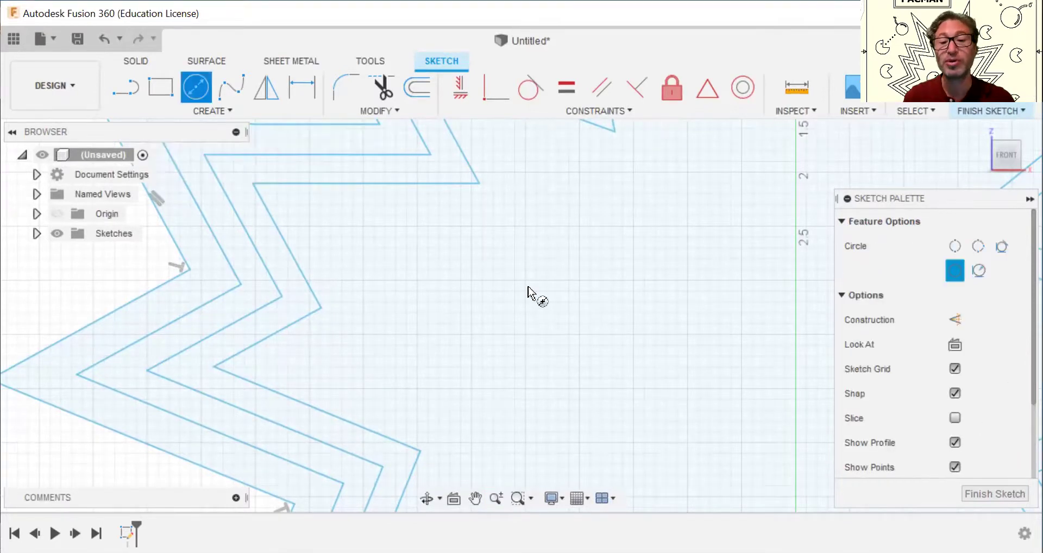
left_click(526, 335)
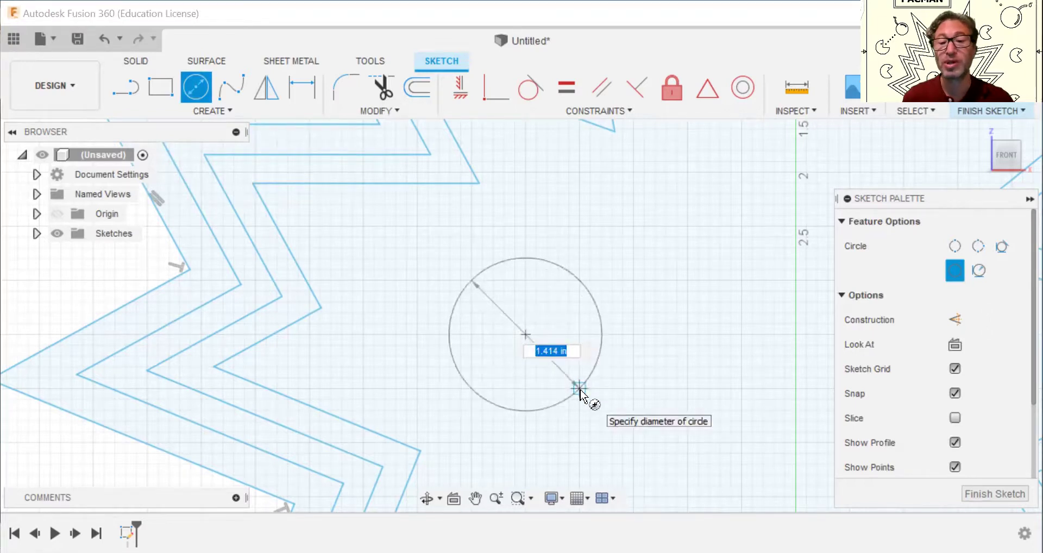
left_click(580, 390)
key("Escape")
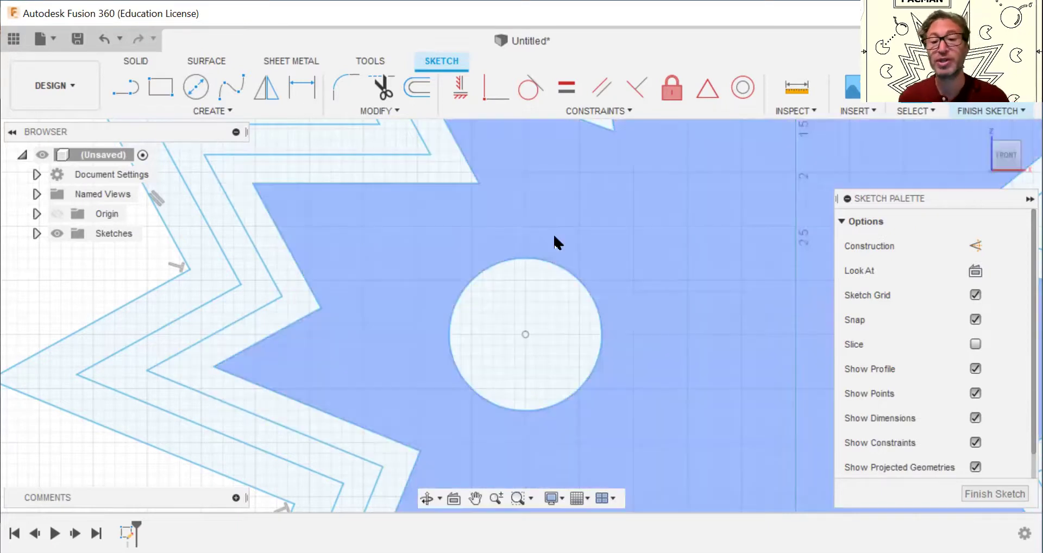
Draw two mouth lines from the circle's center, one to its right edge and one about 0.707 in long to its lower-right edge.
key("l")
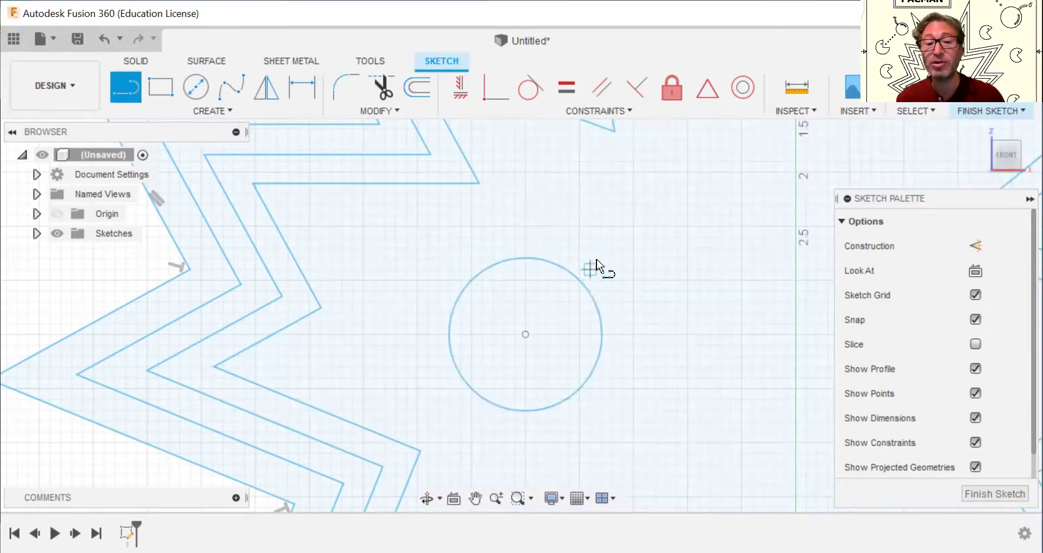
left_click(589, 316)
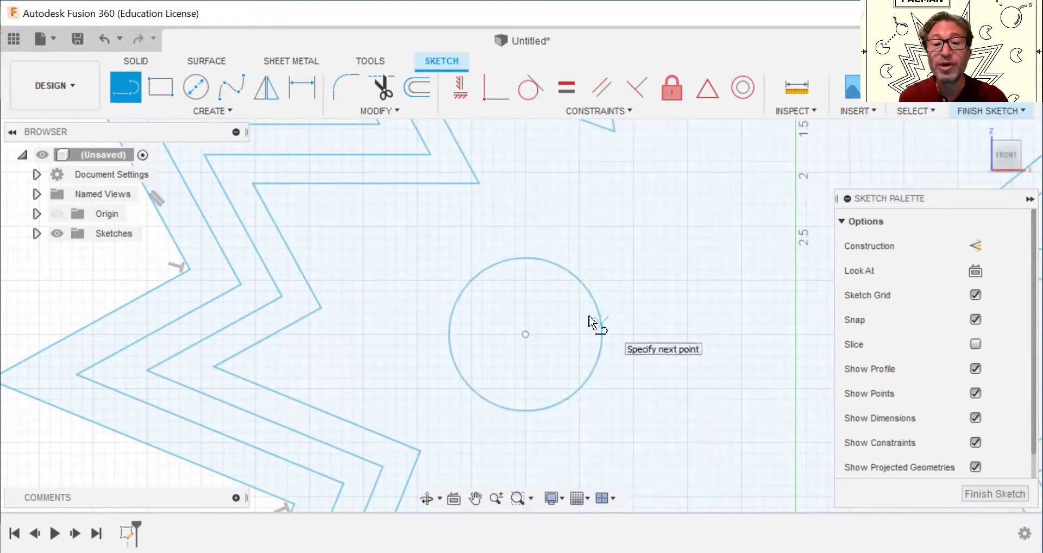
left_click(525, 334)
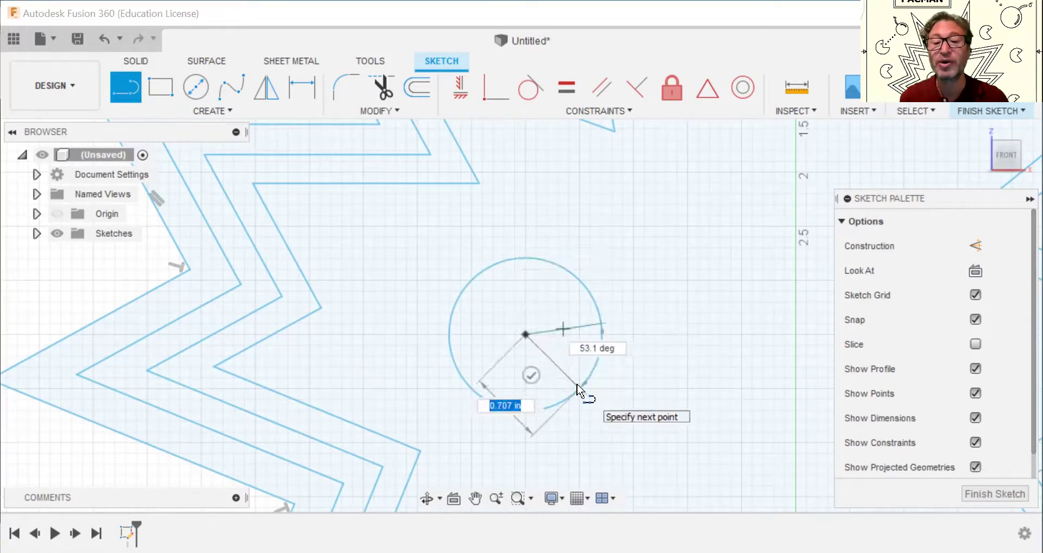
double_click(577, 387)
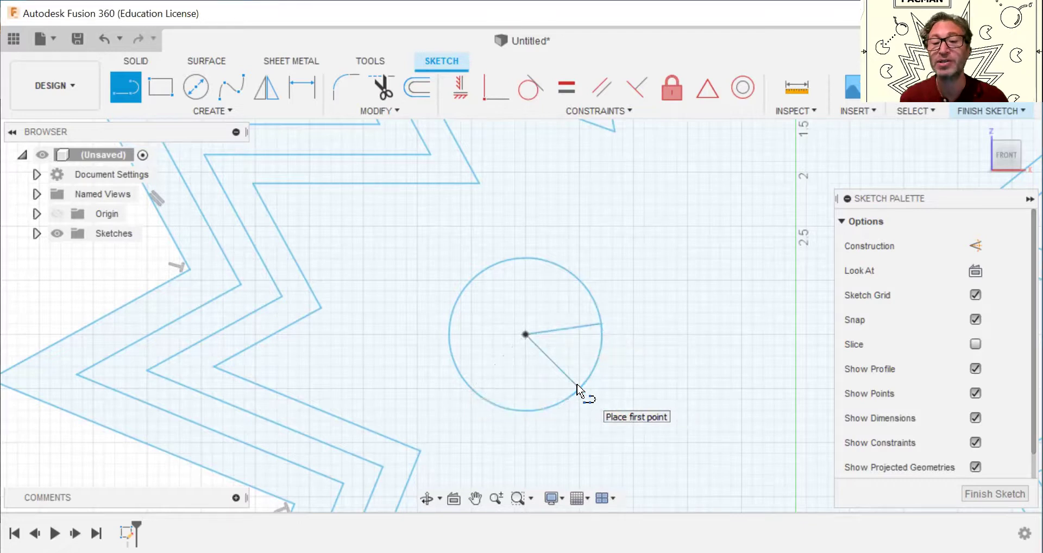
right_click(577, 385)
left_click(630, 383)
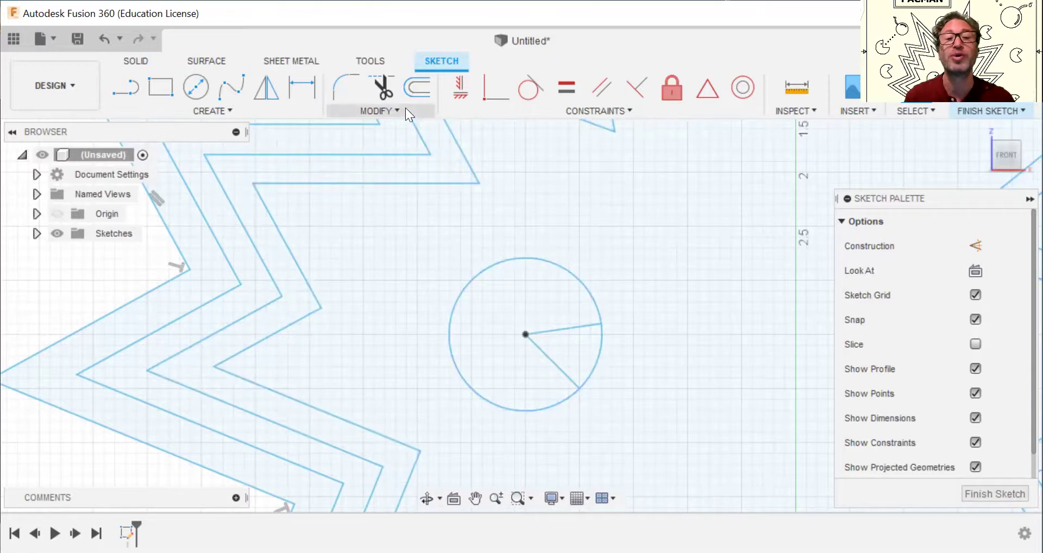
Trim away the circle's arc between the two mouth lines to open Pac-Man's mouth.
left_click(405, 107)
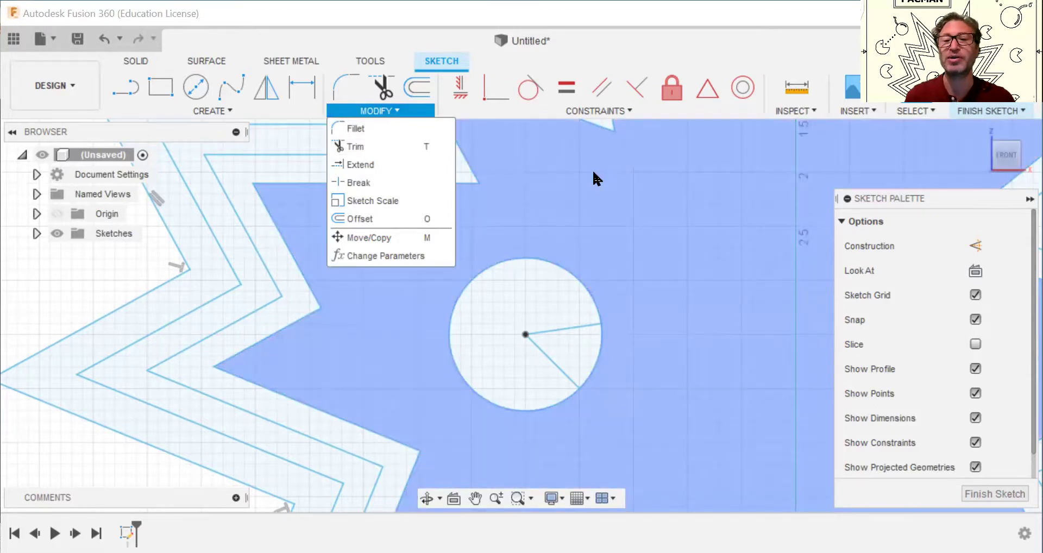
left_click(593, 172)
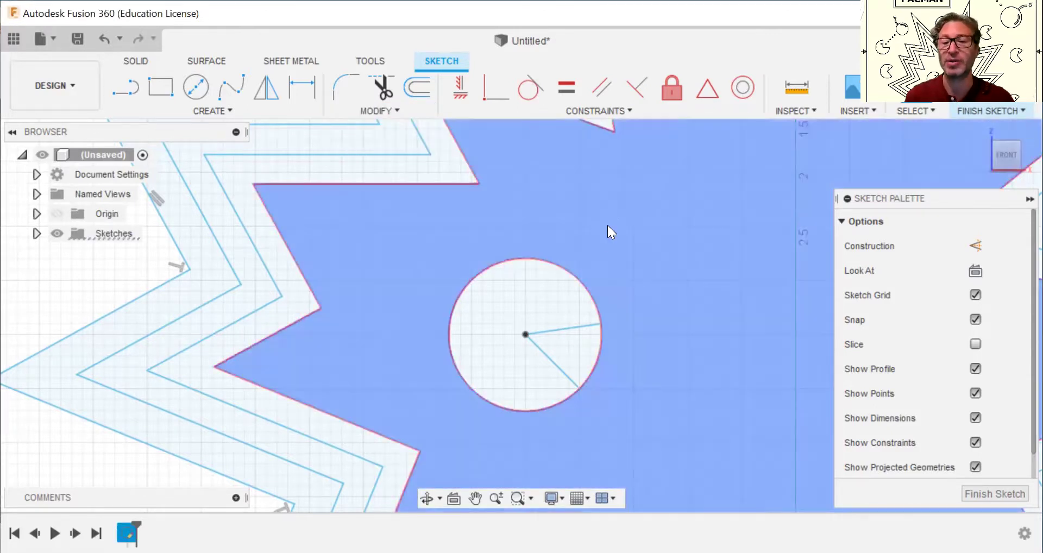
key("t")
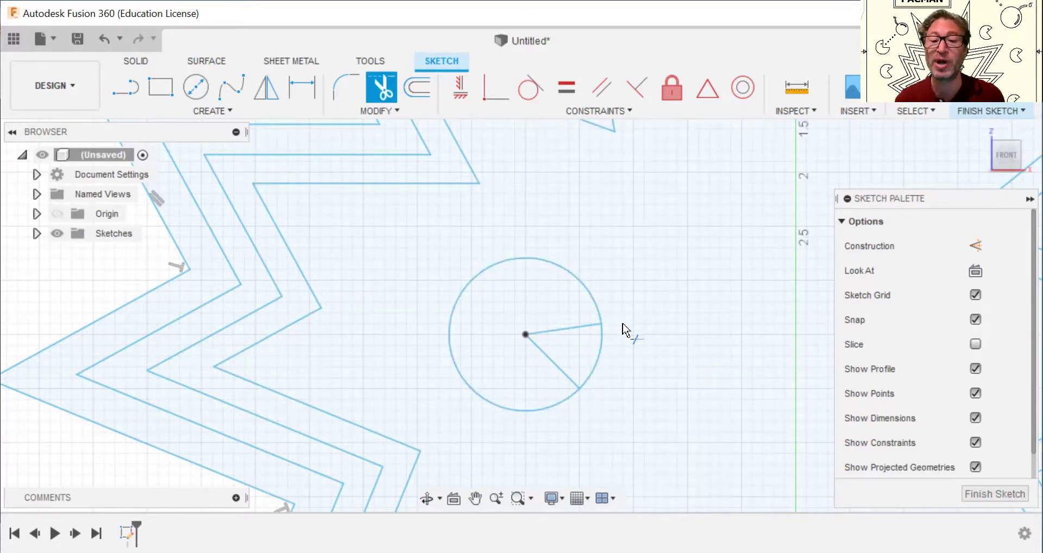
left_click(603, 354)
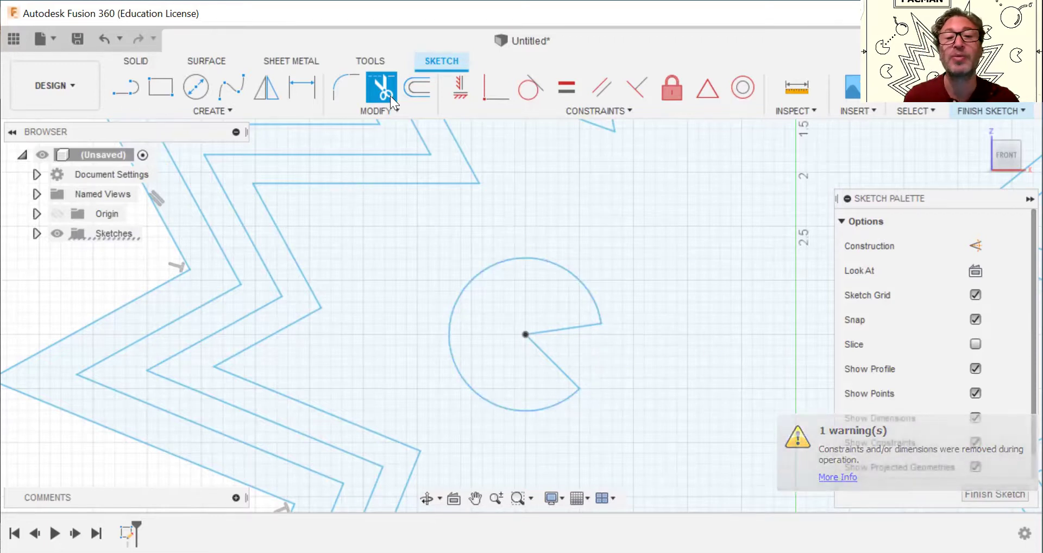
Draw a small eye circle inside Pac-Man's head, above the mouth.
left_click(194, 93)
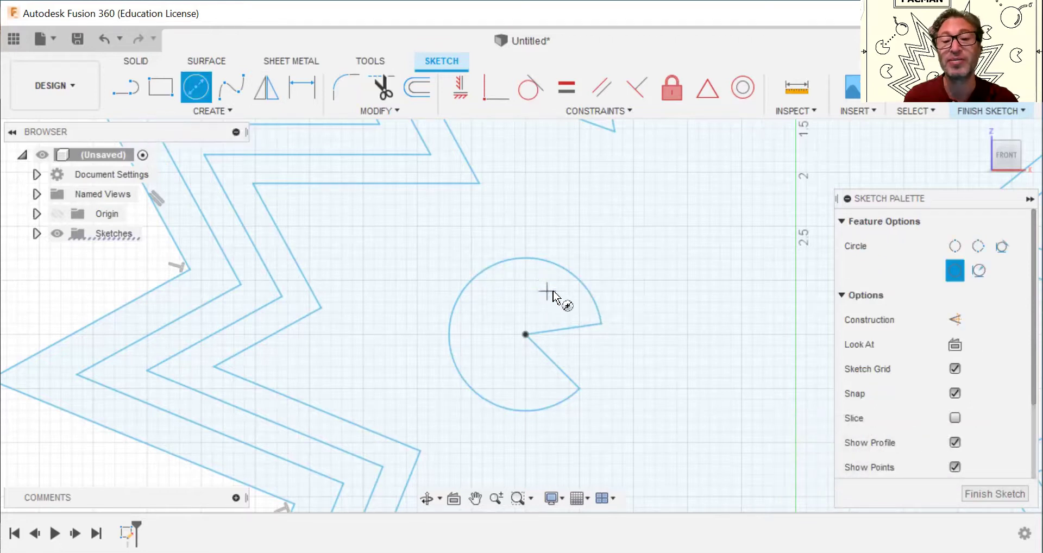
left_click(547, 292)
key("Return")
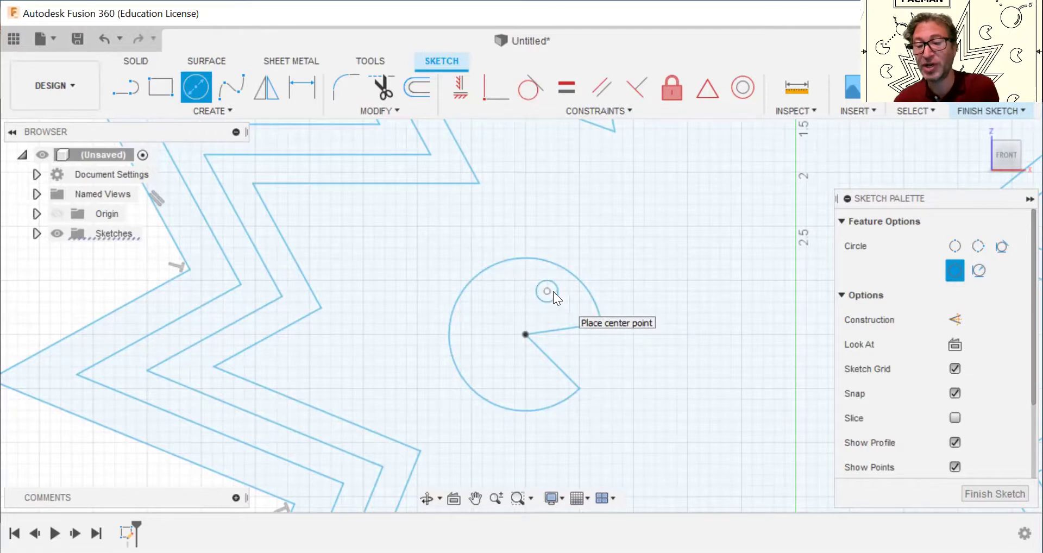
key("Escape")
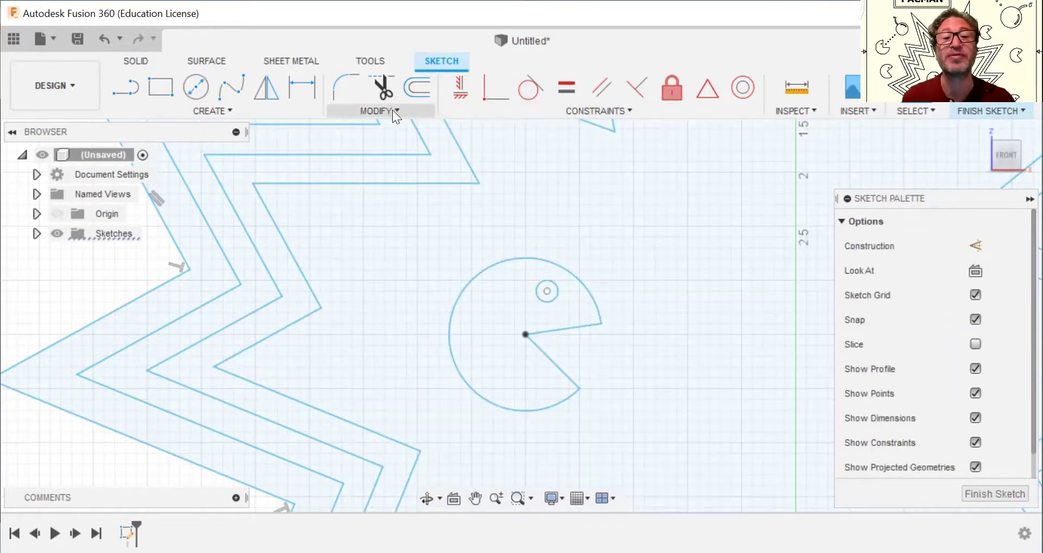
Move the eye circle about 0.015 in in X and 0.083 in in Y, slightly closer to the mouth.
left_click(392, 110)
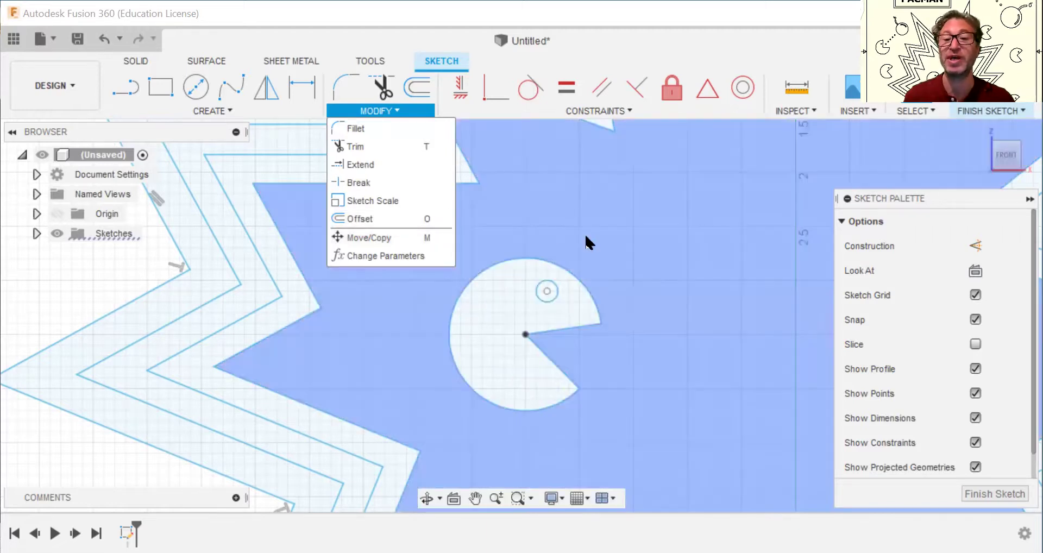
left_click(650, 251)
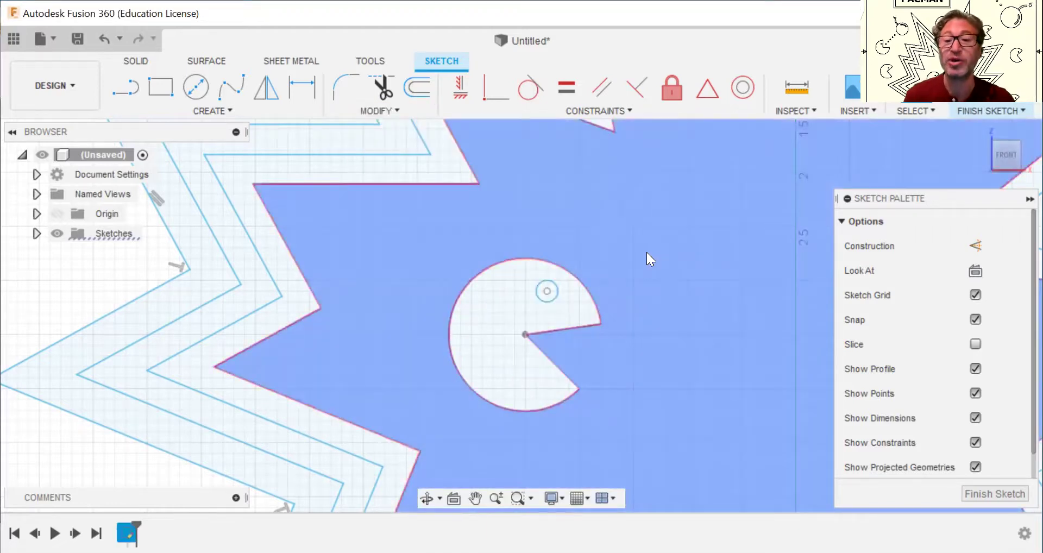
key("m")
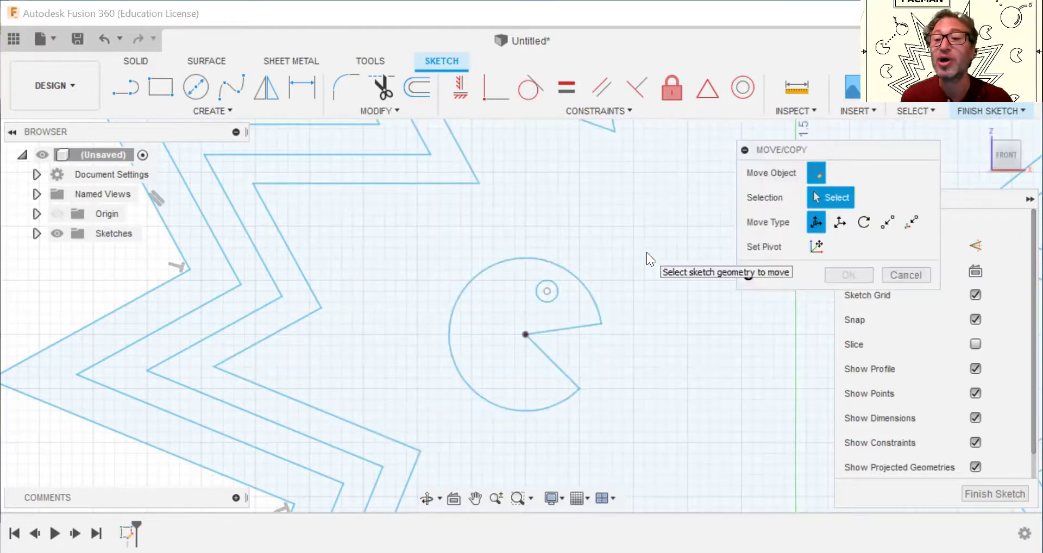
left_click(553, 298)
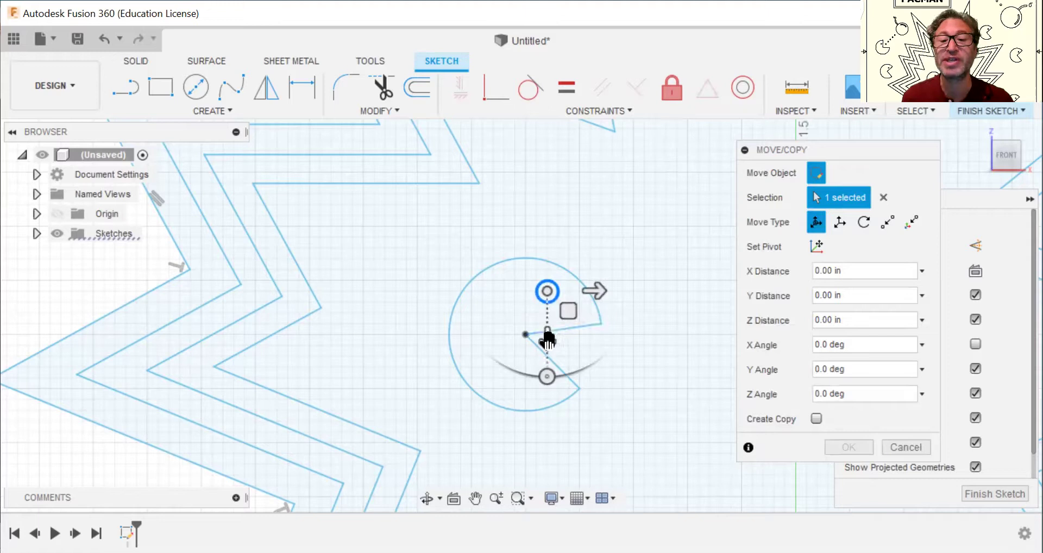
left_click_drag(568, 311, 569, 325)
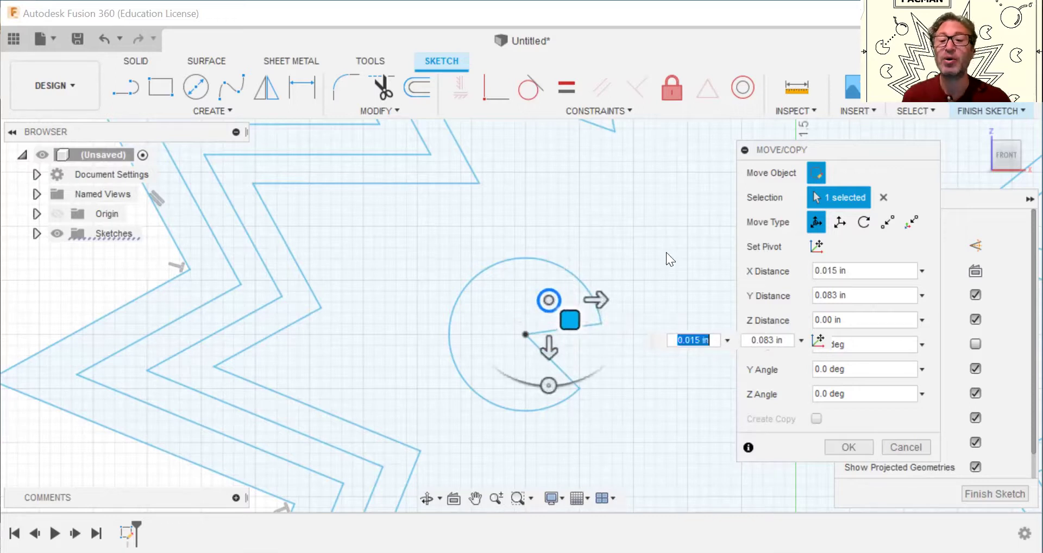
left_click(846, 448)
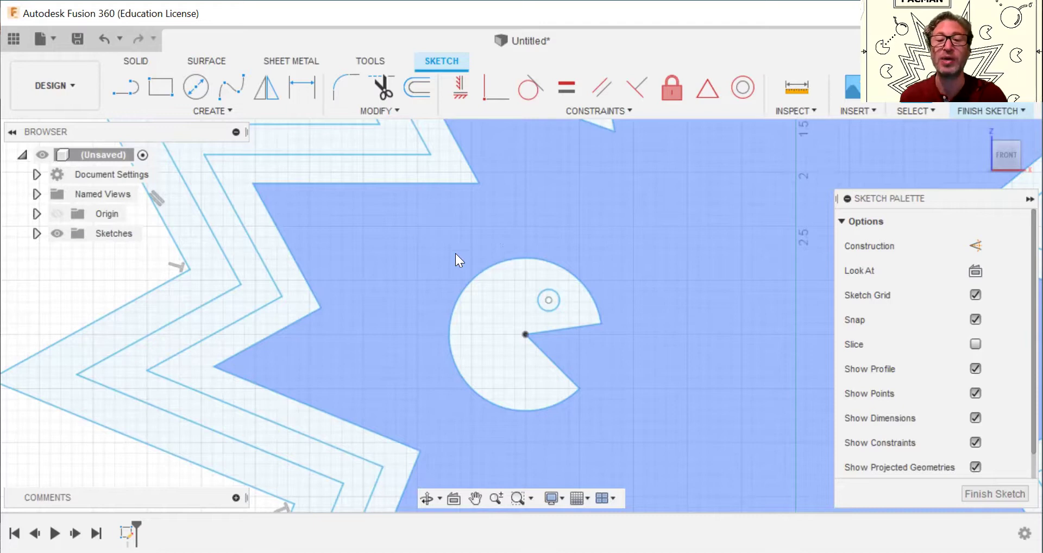
Select the whole Pac-Man figure including its eye and rotate it -10 degrees about Z.
key("r")
left_click(413, 224)
left_click(577, 397)
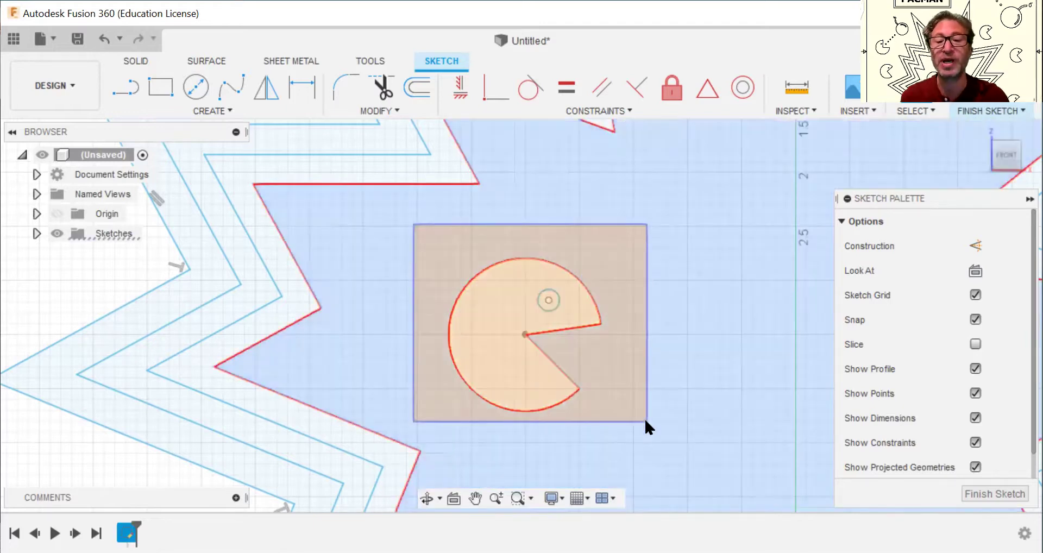
key("ctrl+z")
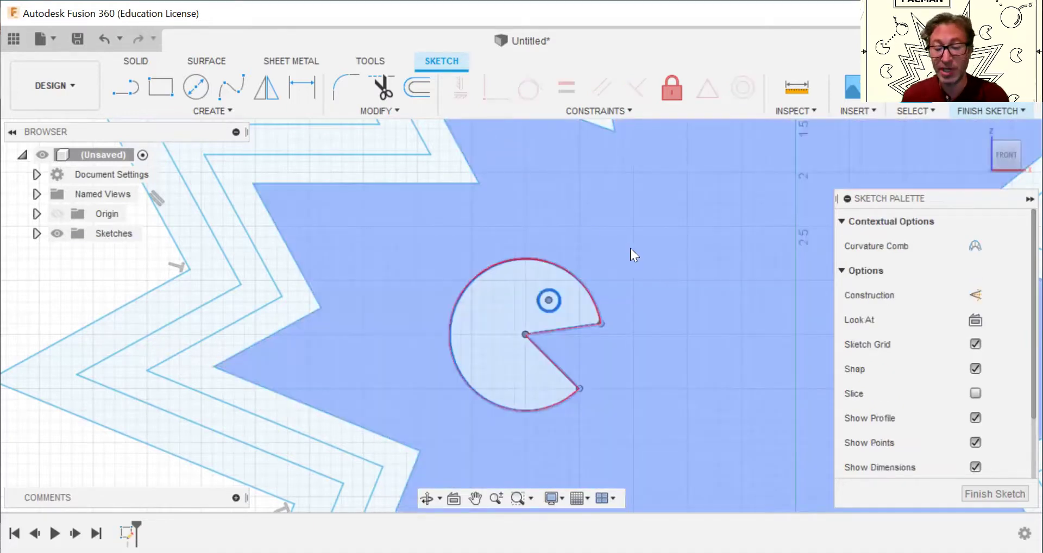
key("m")
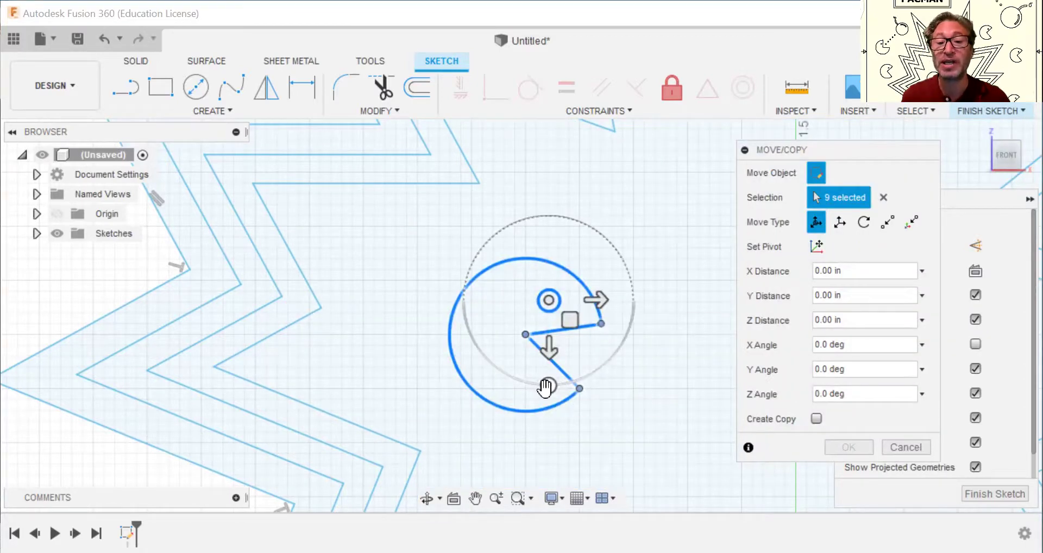
left_click_drag(545, 388, 559, 385)
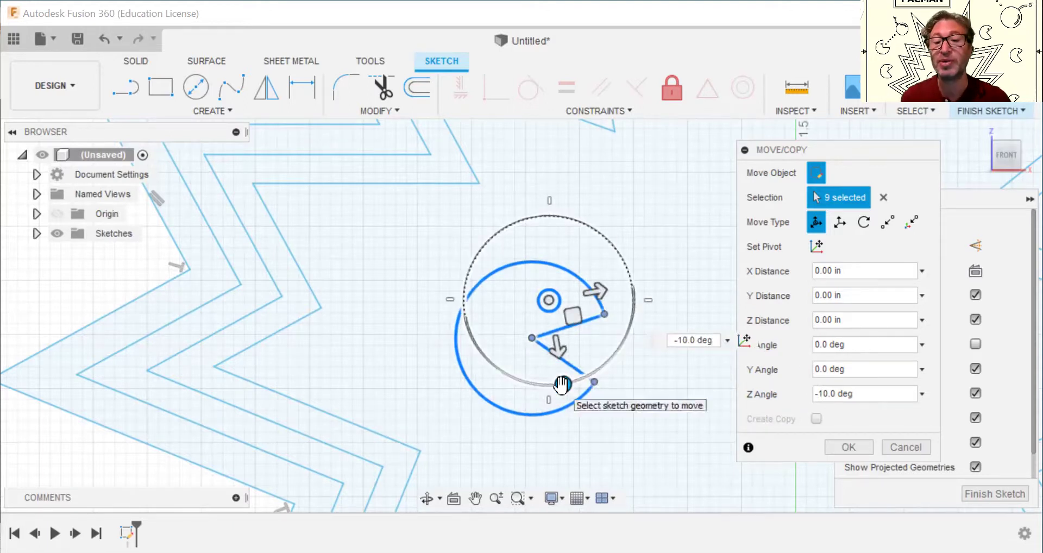
left_click(844, 448)
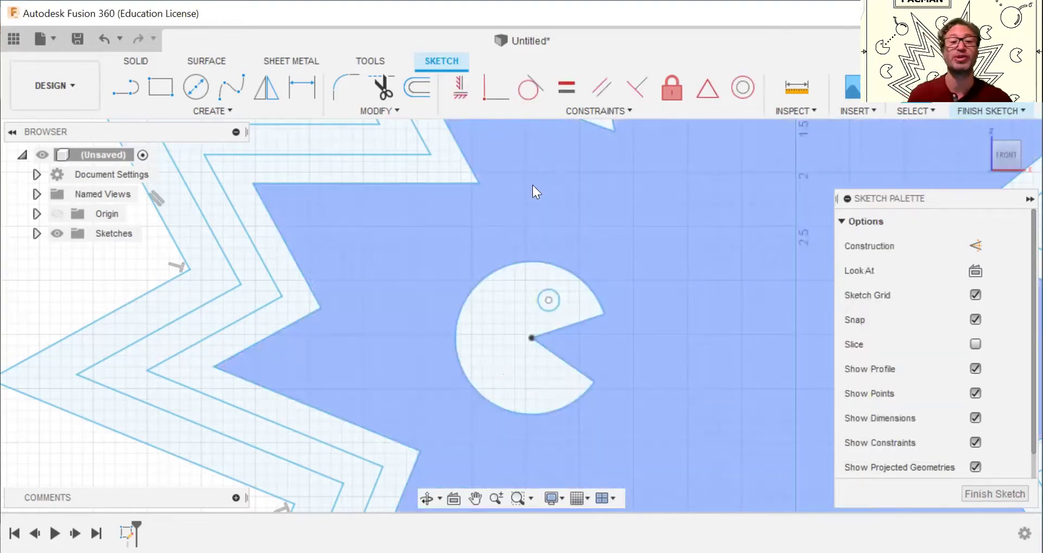
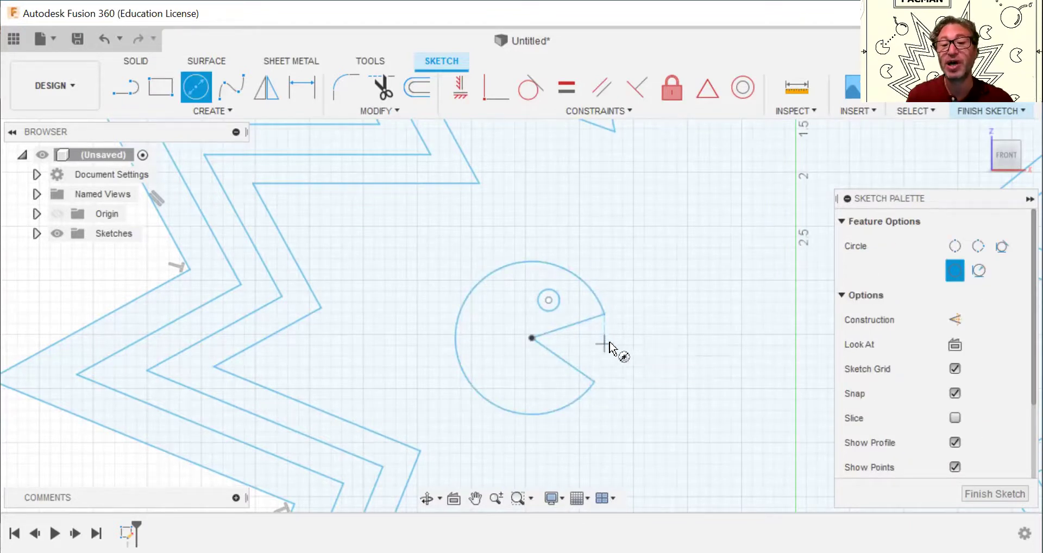
Draw a small pellet circle about 0.142 in in diameter at the opening of Pac-Man's mouth.
left_click(605, 344)
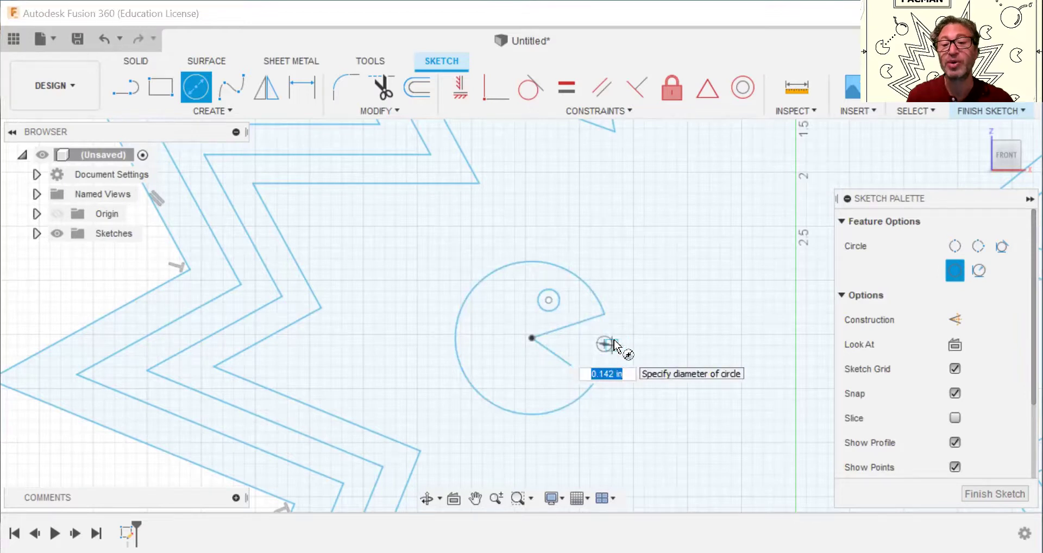
key("Return")
right_click(667, 346)
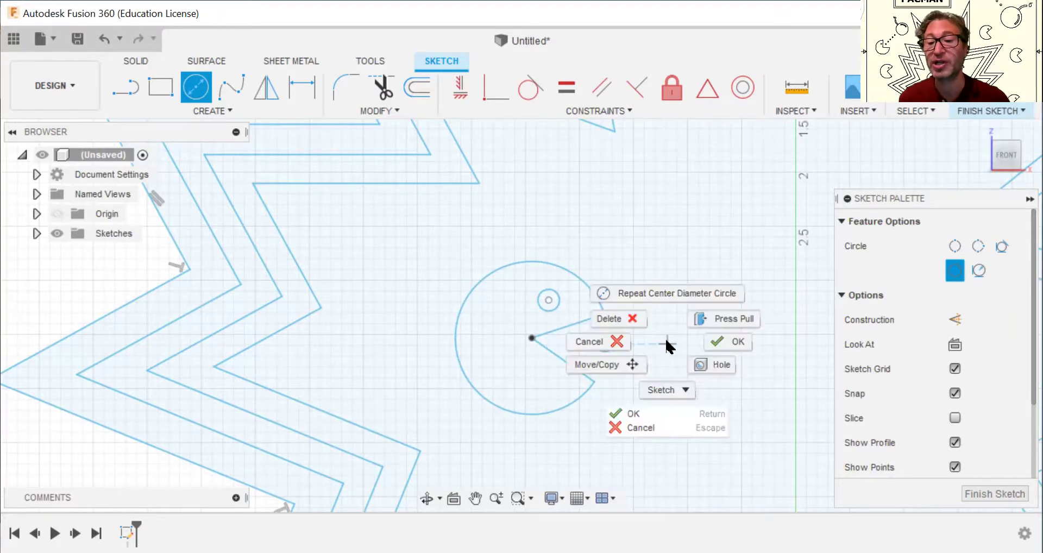
left_click(750, 346)
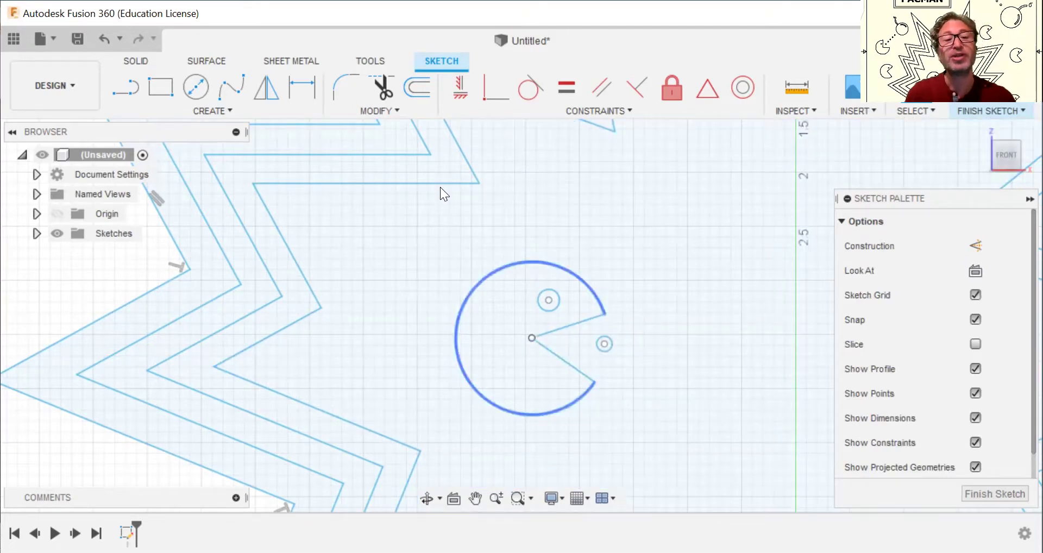
Set up a rectangular pattern of the small pellet's center point in the horizontal direction with quantity 5 and distance 1 in.
left_click(240, 107)
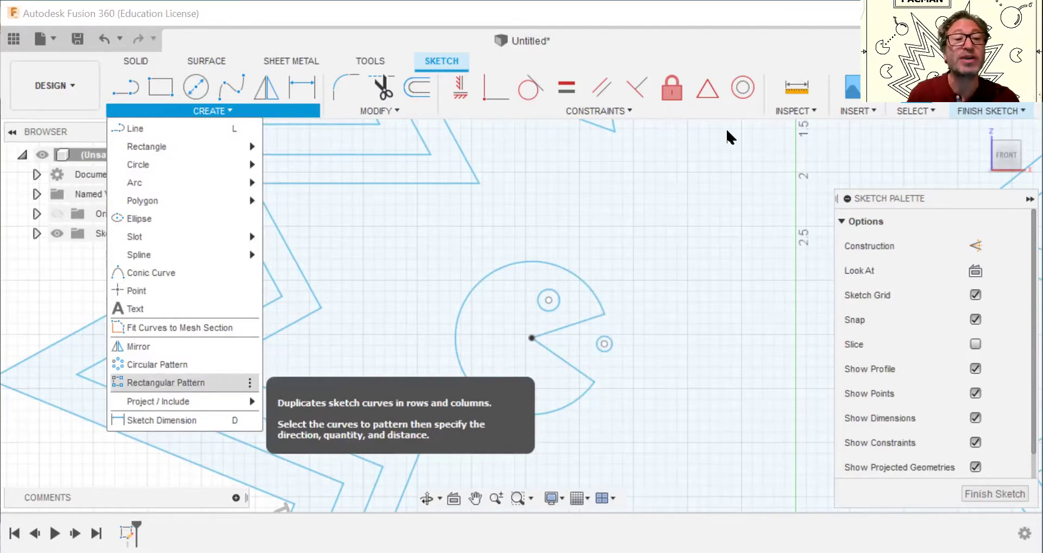
left_click(795, 111)
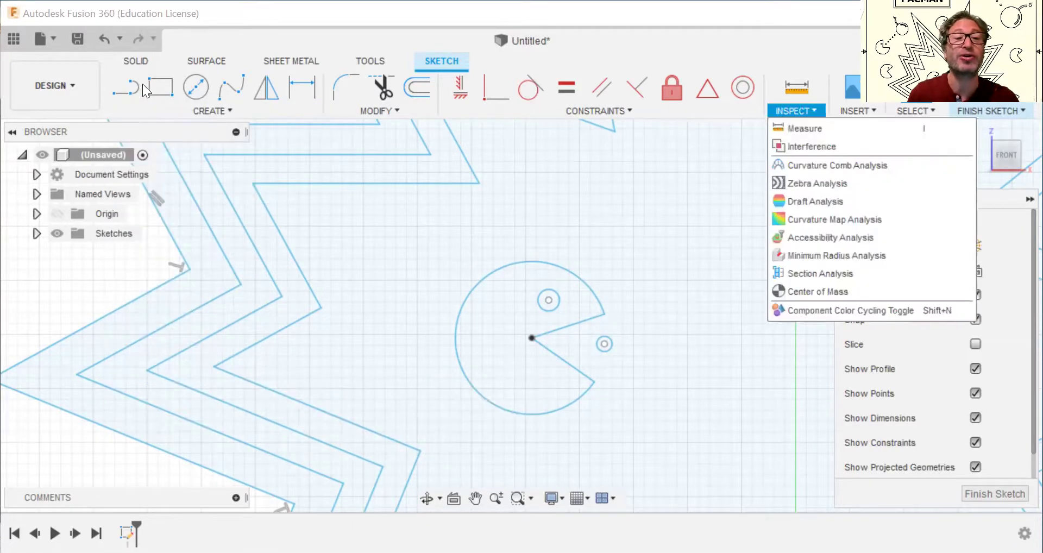
left_click(196, 110)
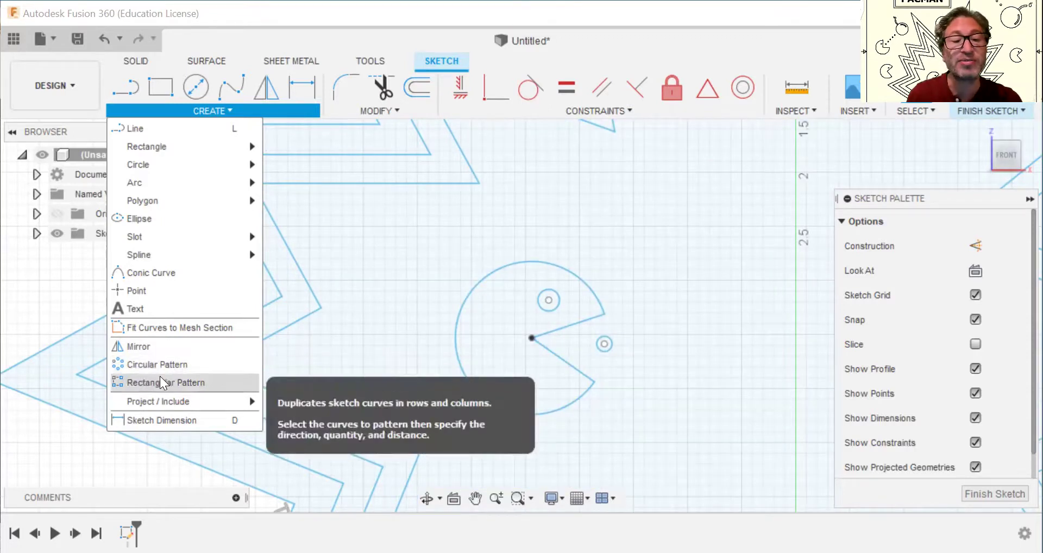
left_click(161, 382)
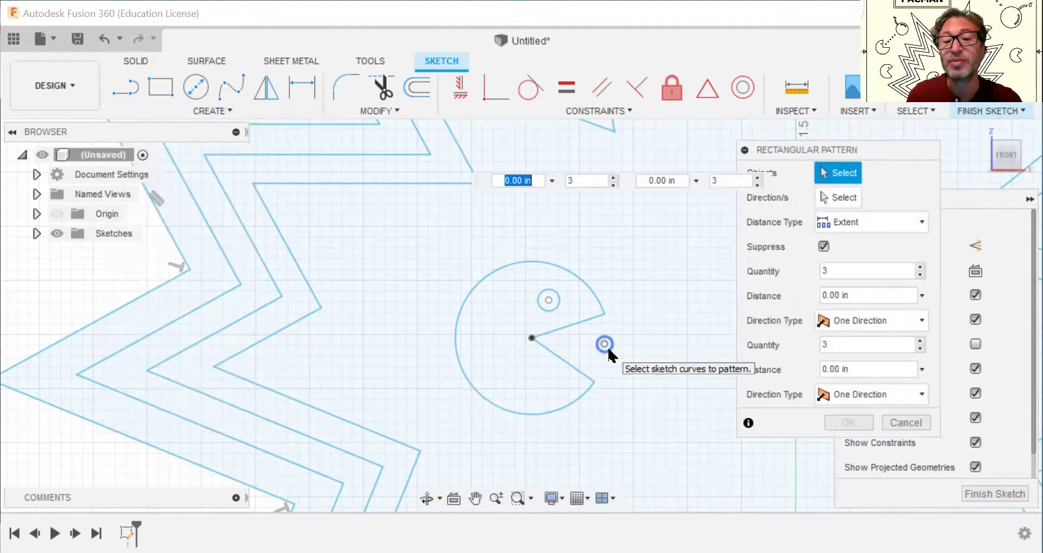
left_click(609, 351)
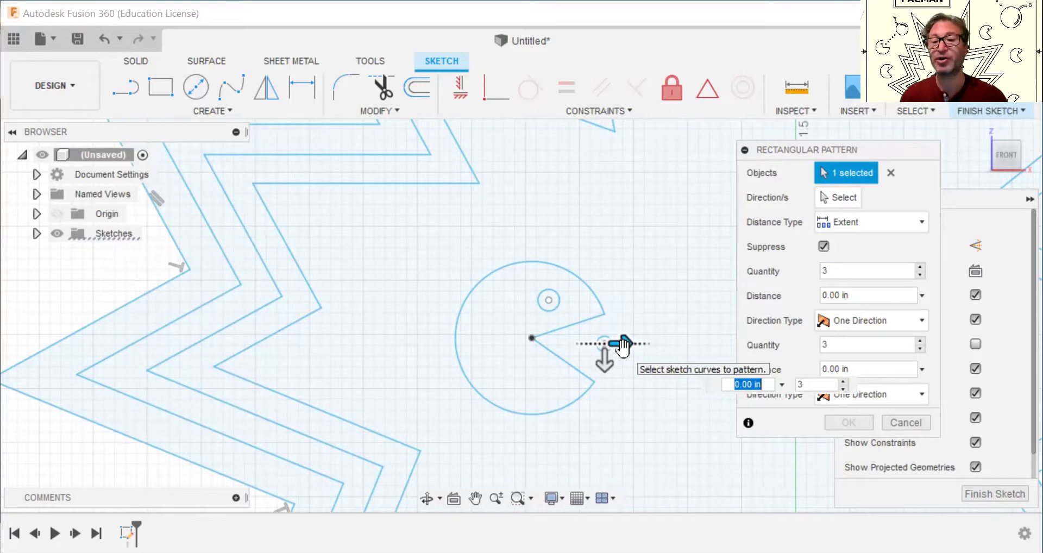
key("Tab")
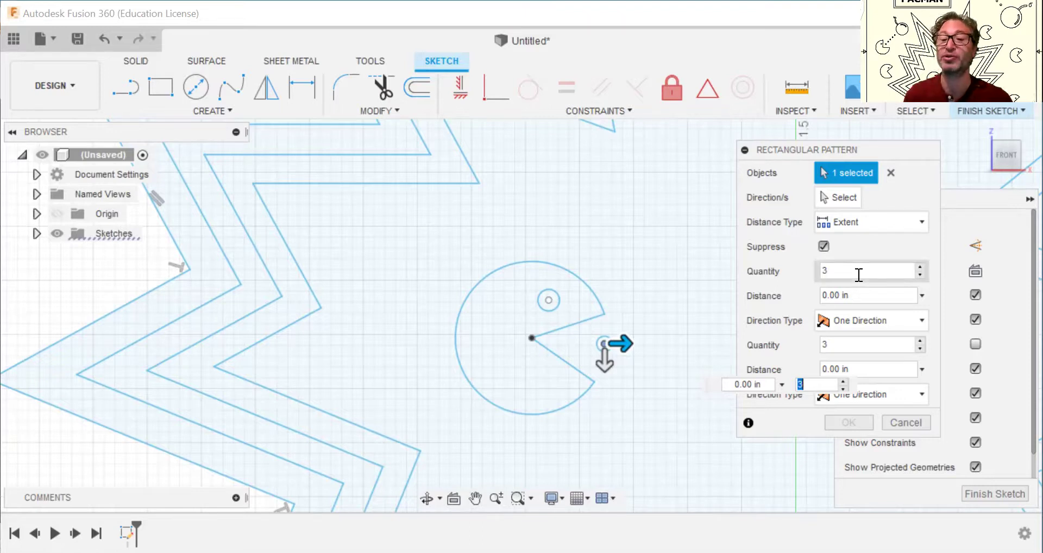
left_click(818, 270)
type("5")
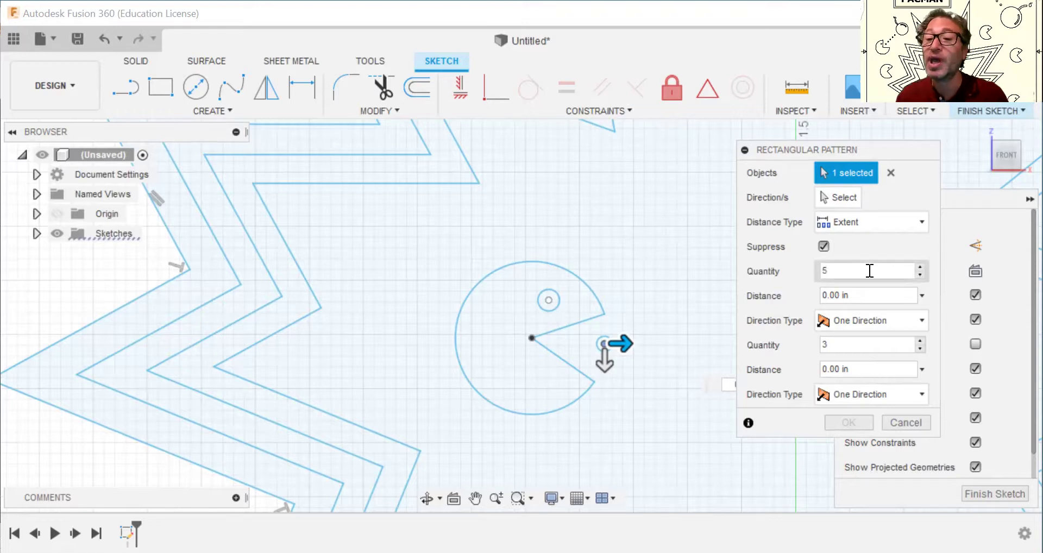
left_click(856, 297)
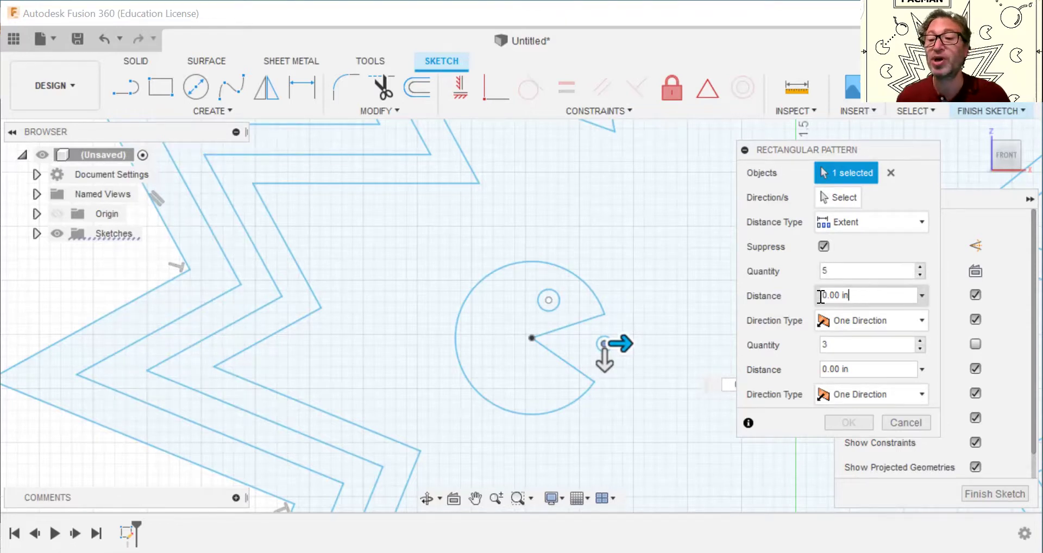
key("BackSpace")
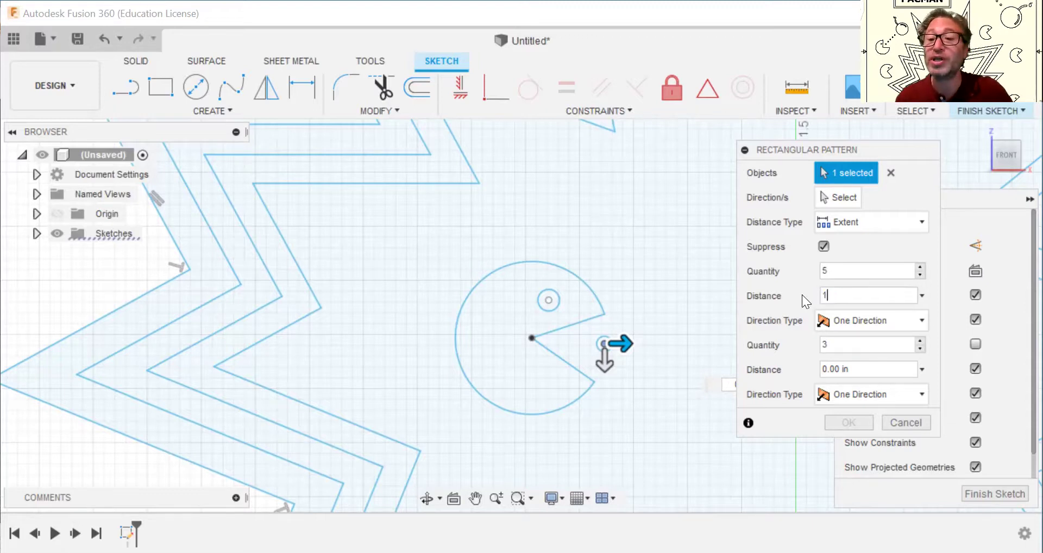
type("1")
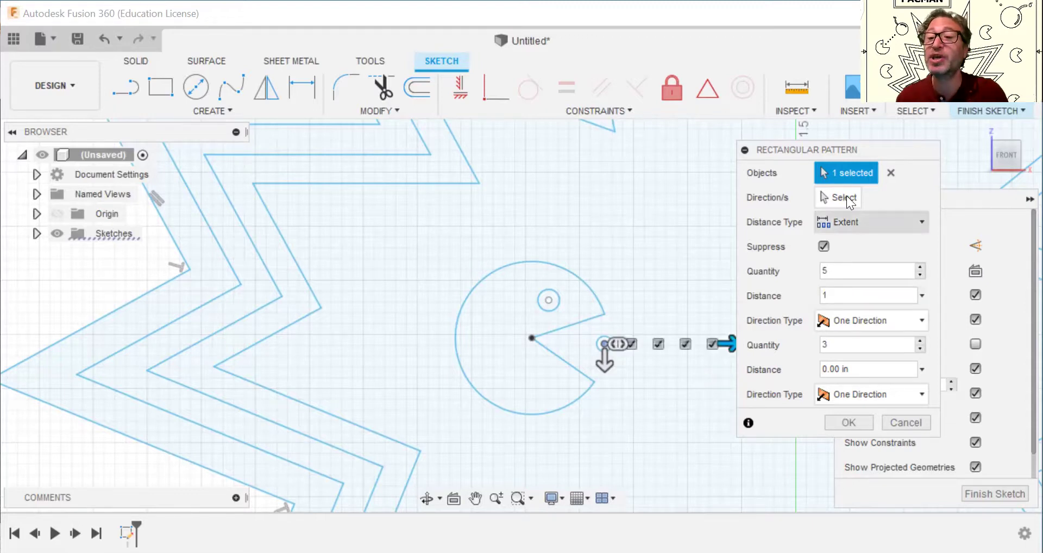
Set the first-direction distance of the point pattern to 1.5 in and create it.
left_click_drag(869, 146, 284, 211)
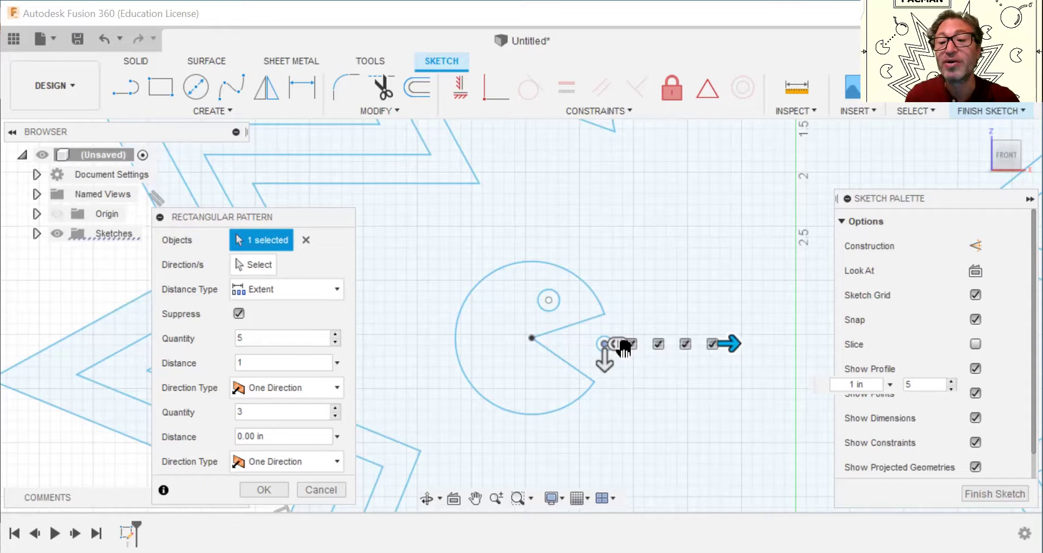
double_click(242, 361)
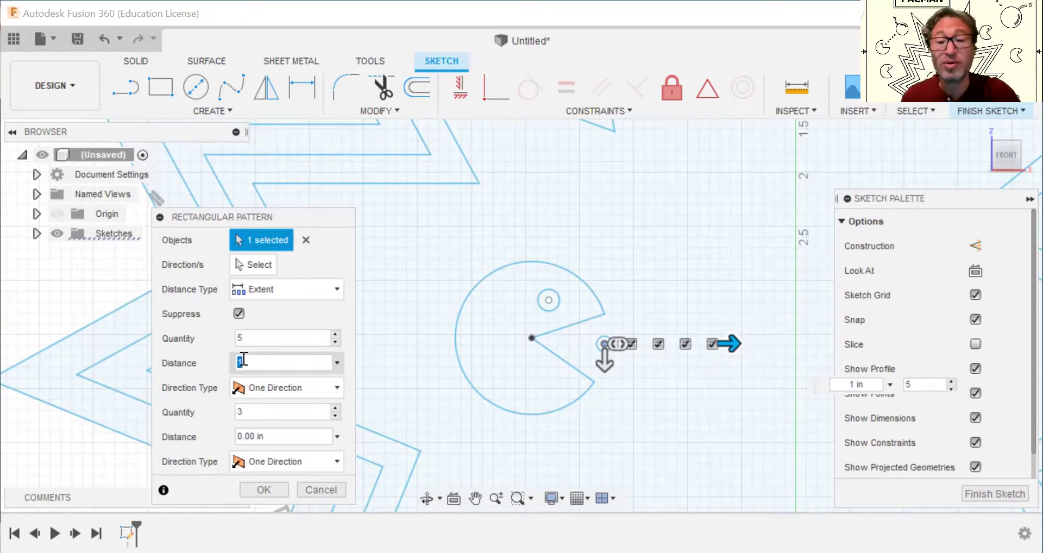
type("2")
key("Return")
type("1")
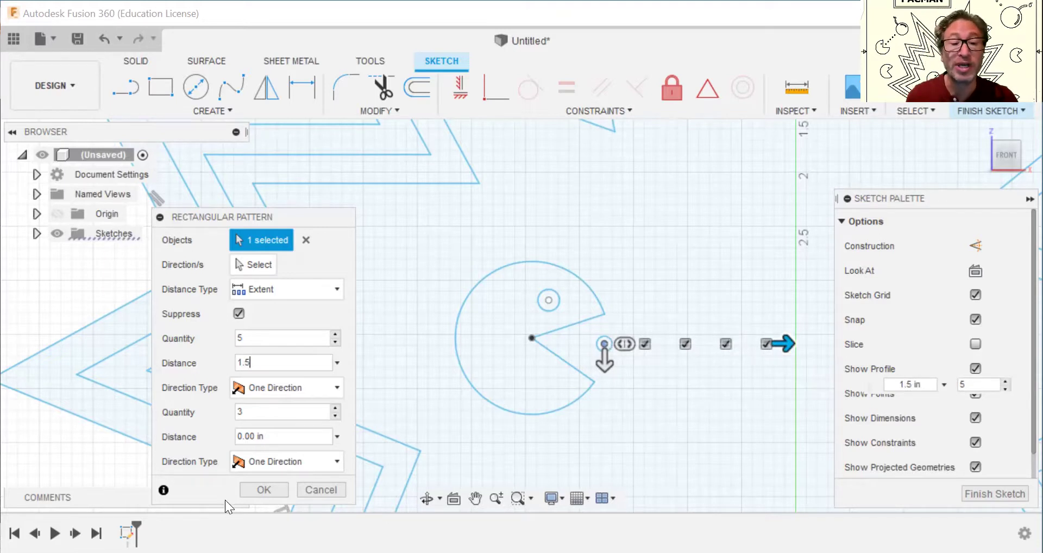
left_click(246, 488)
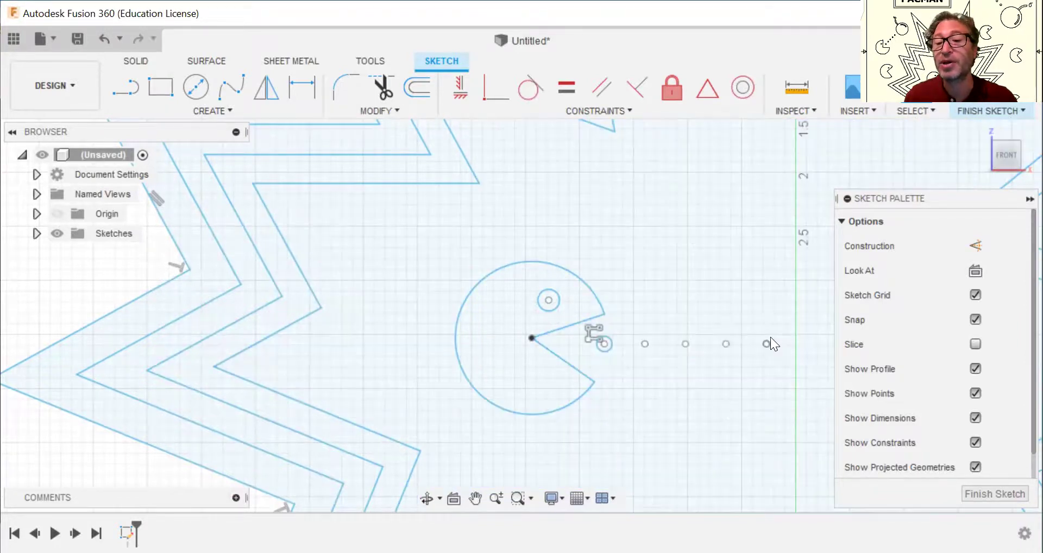
Remove the point pattern and its pellet, and draw a replacement pellet circle at the opening of Pac-Man's mouth.
left_click(767, 344)
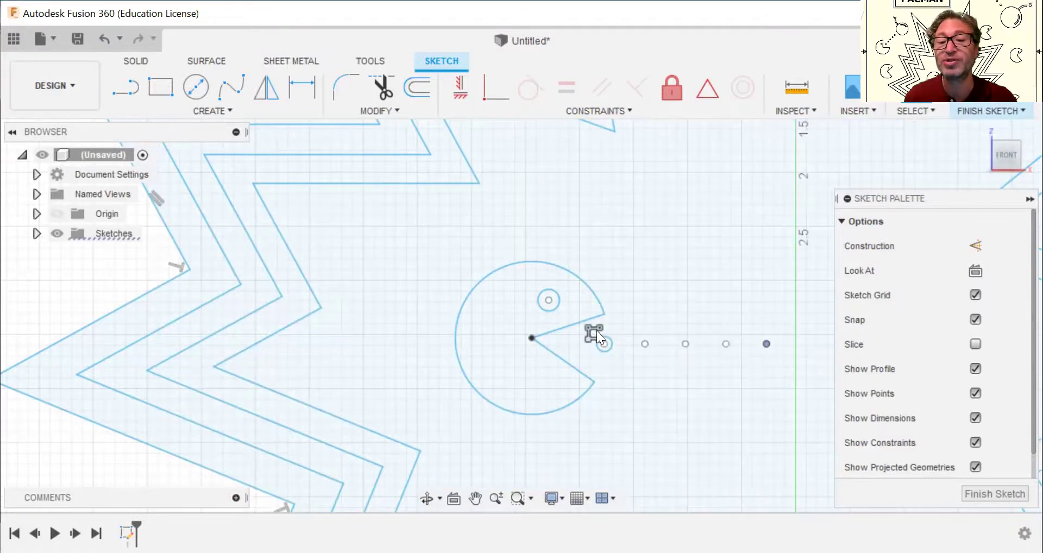
key("Delete")
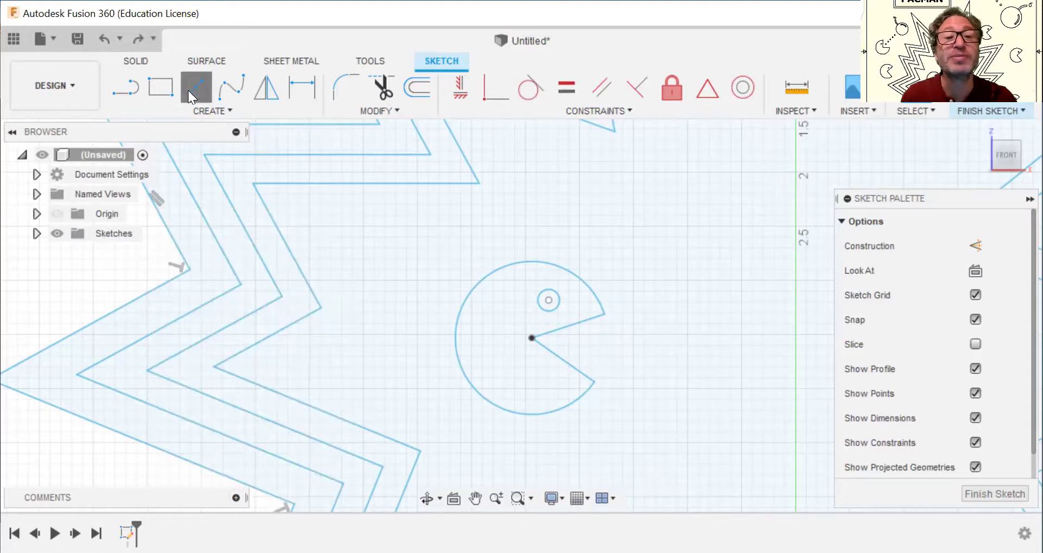
left_click(189, 89)
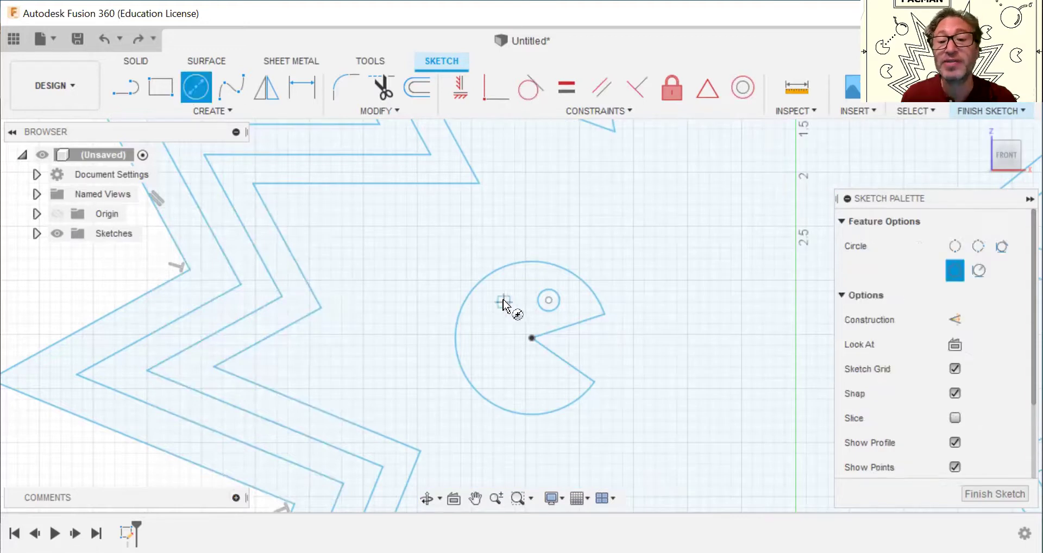
left_click(612, 345)
left_click(621, 347)
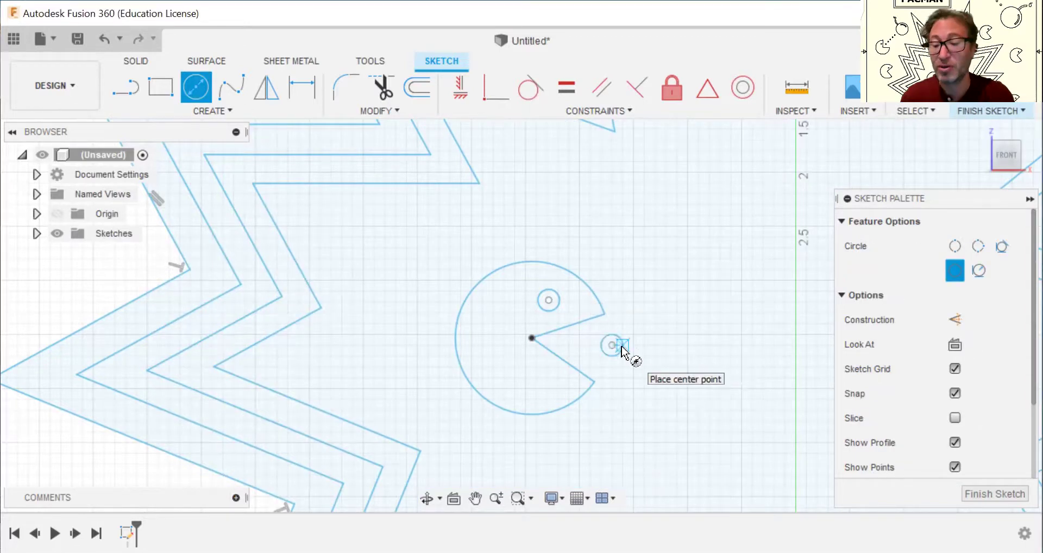
key("Escape")
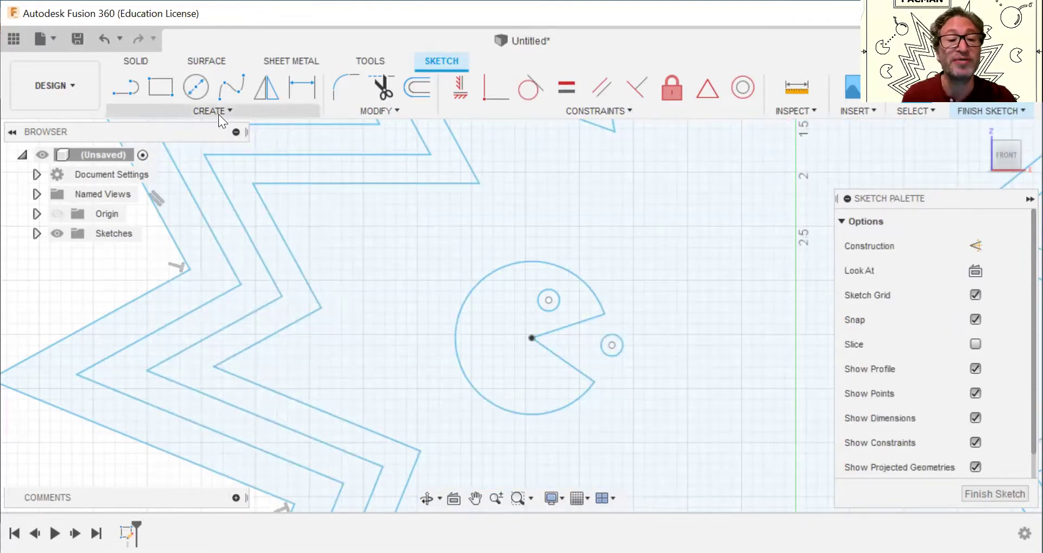
Create a rectangular pattern of the pellet circle and its center point extending away from the mouth, with quantity 5 and extent 1.5 in.
left_click(219, 112)
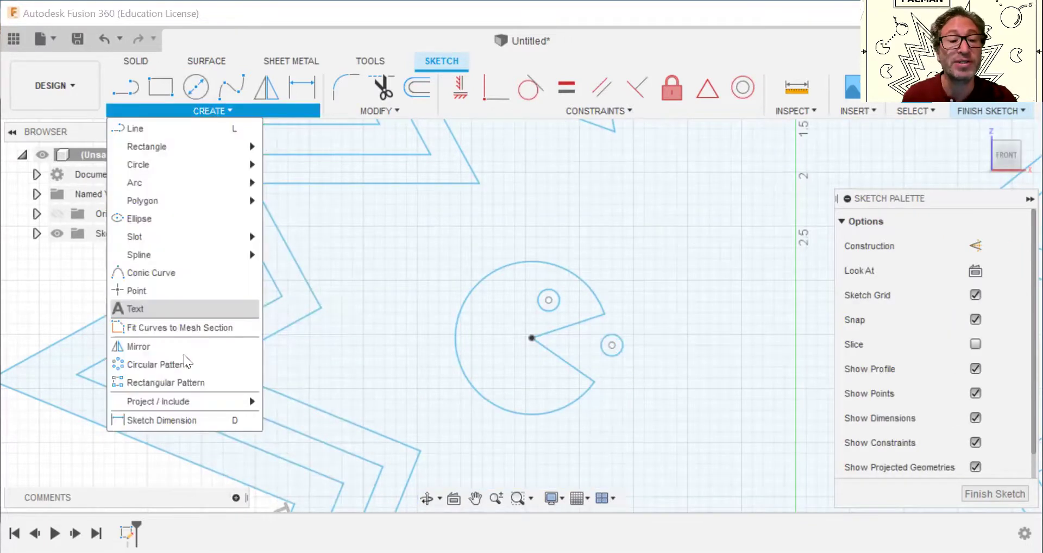
left_click(174, 383)
left_click_drag(591, 326, 631, 366)
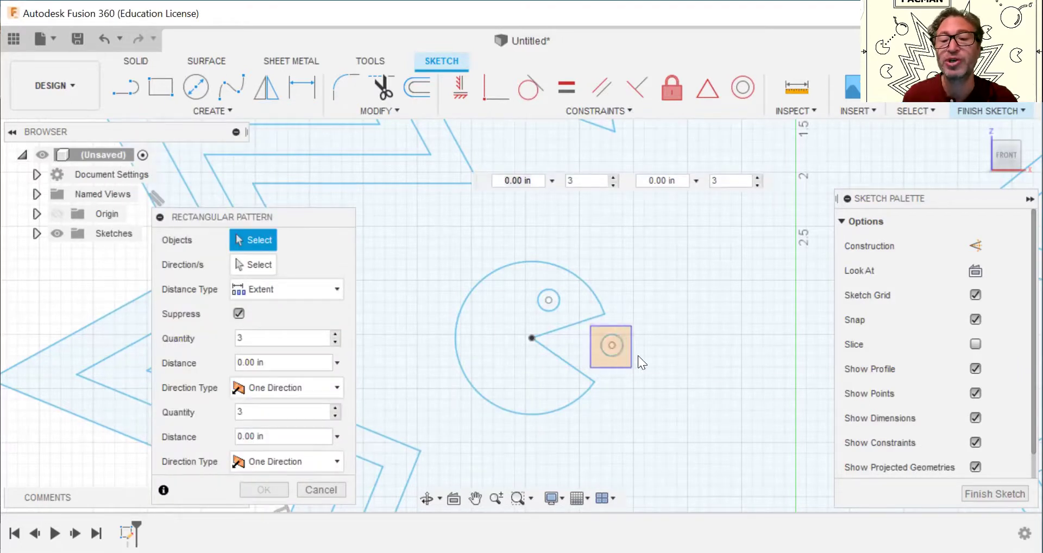
left_click(271, 340)
left_click(264, 361)
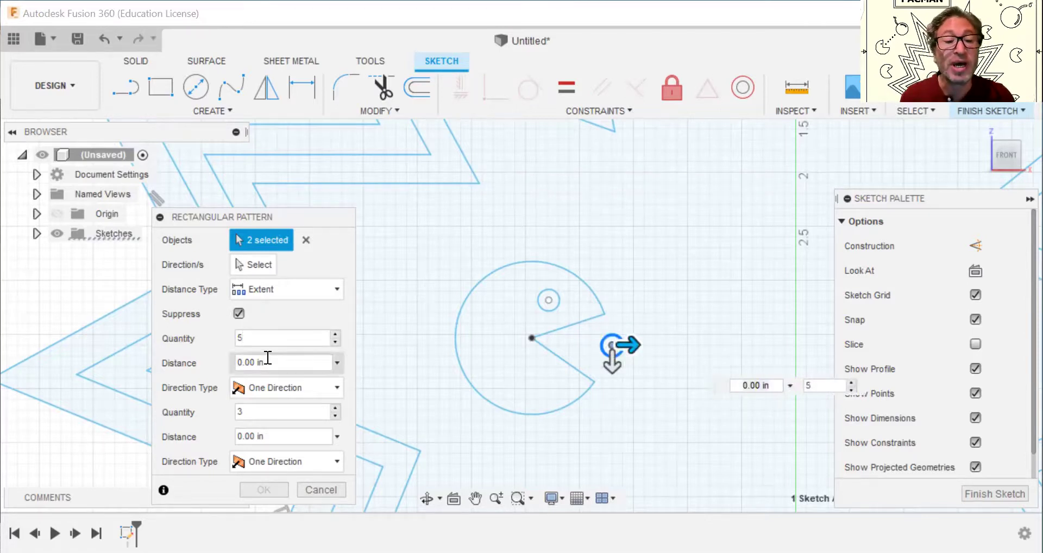
type("1.5")
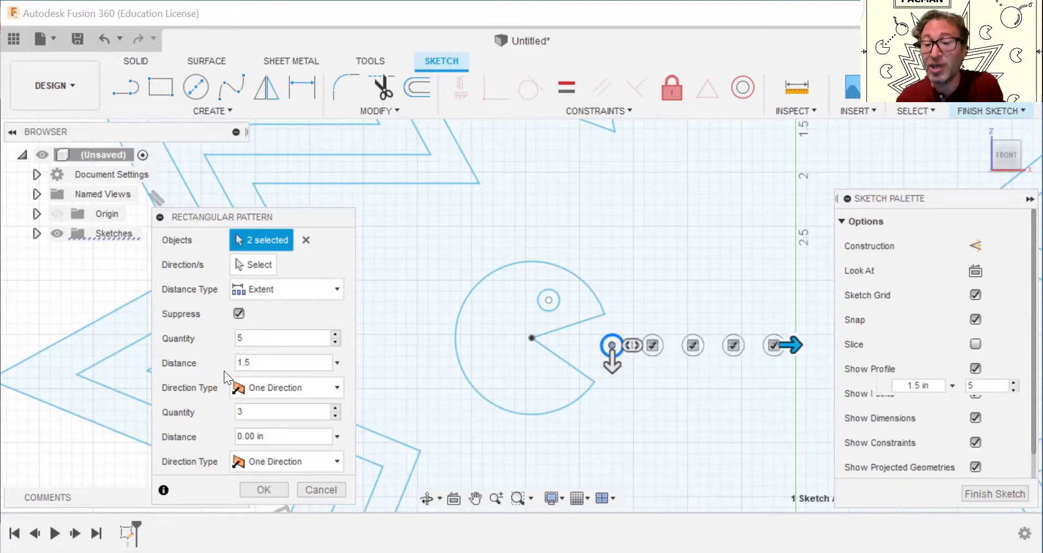
left_click(263, 490)
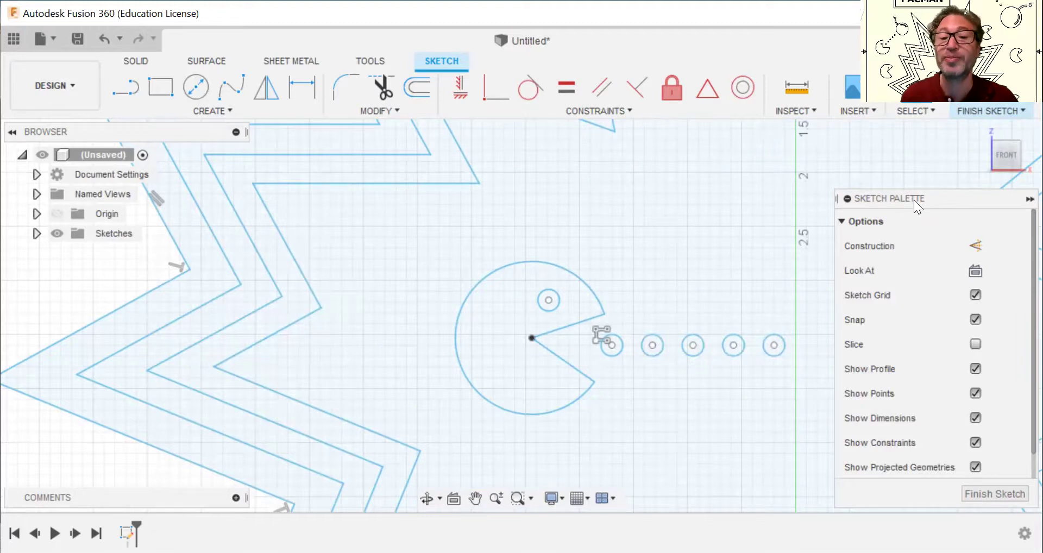
Select Pac-Man with the whole pellet row and move them about -0.766 in in X and -0.03 in in Y.
left_click_drag(914, 200, 214, 189)
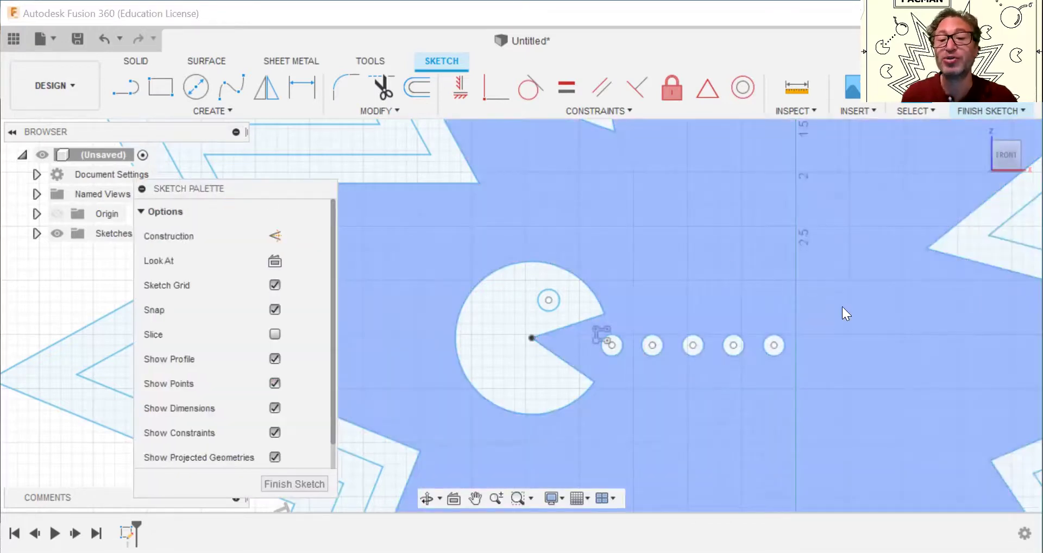
left_click(431, 234)
left_click_drag(414, 222, 862, 457)
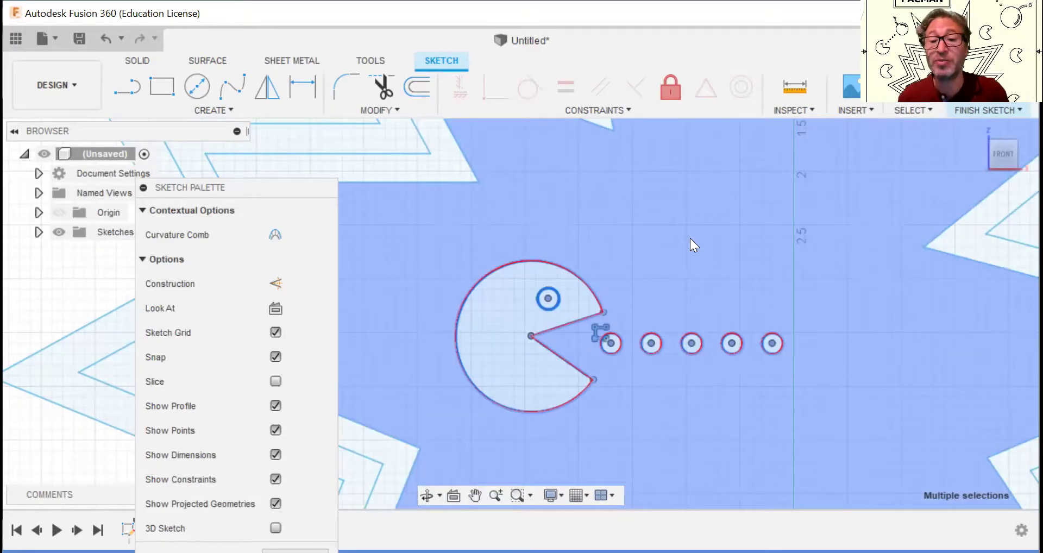
key("m")
left_click_drag(629, 364, 546, 358)
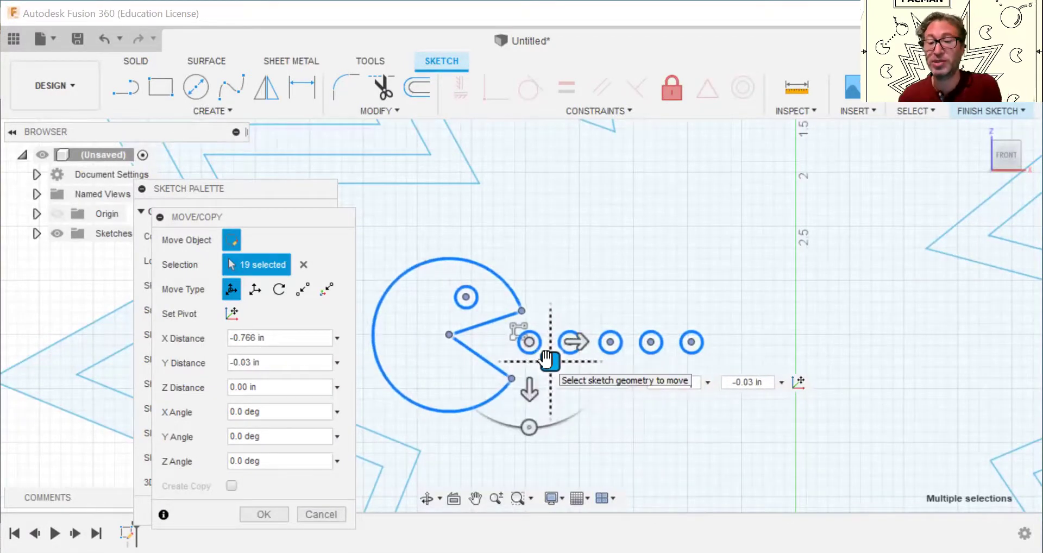
key("Return")
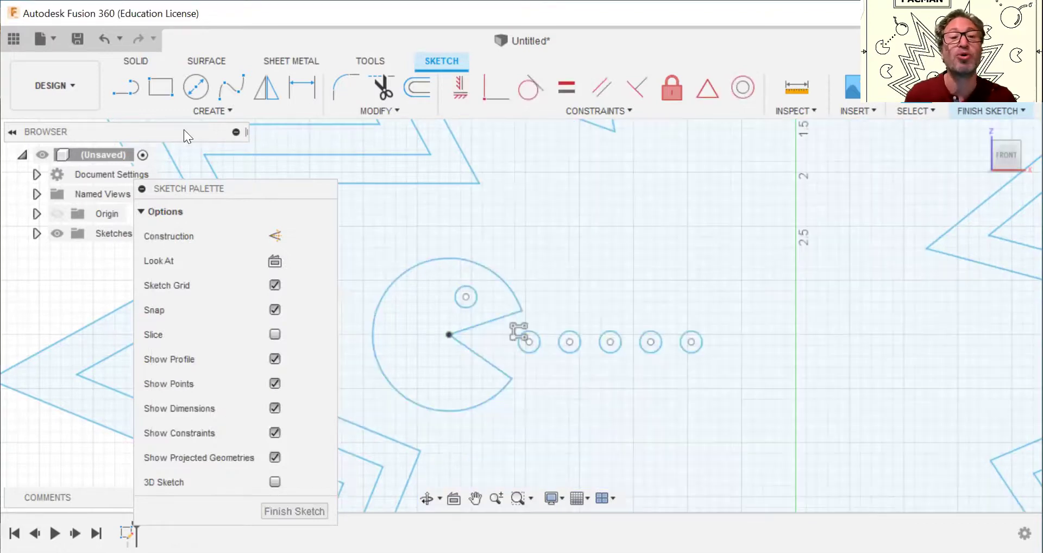
Draw a circle about 1.265 in in diameter centered on the vertical axis, beyond the far end of the pellet row.
left_click(190, 90)
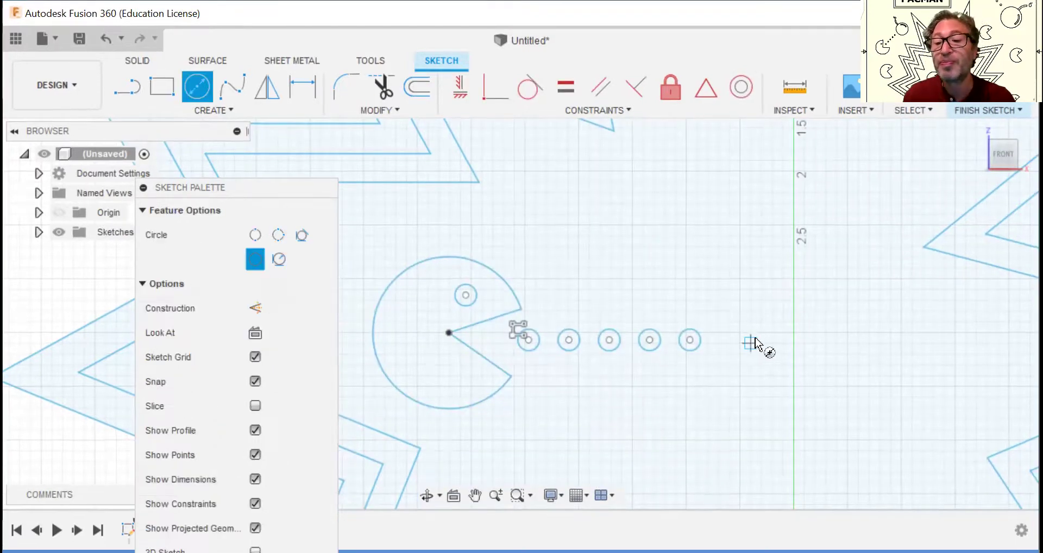
left_click(793, 332)
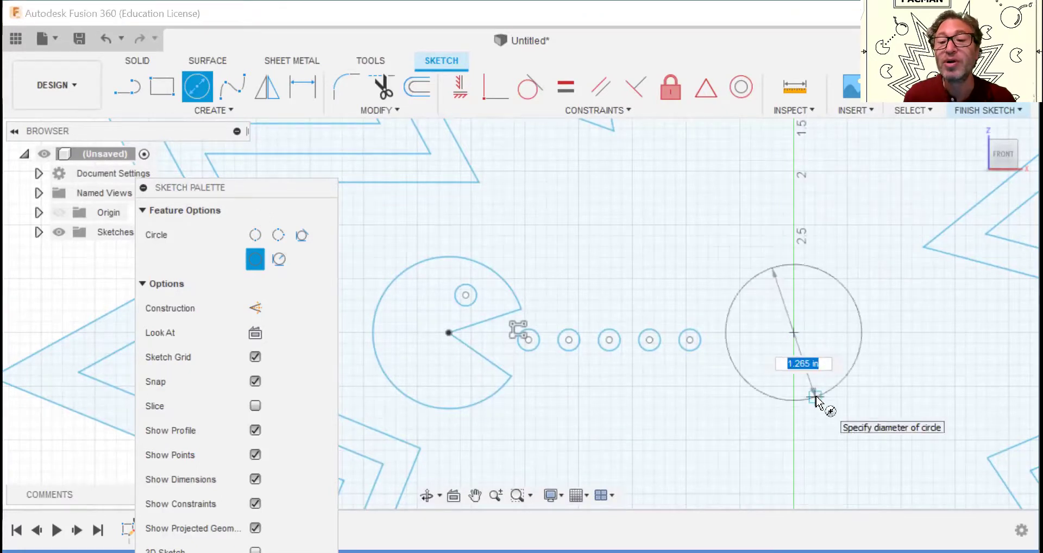
left_click(815, 398)
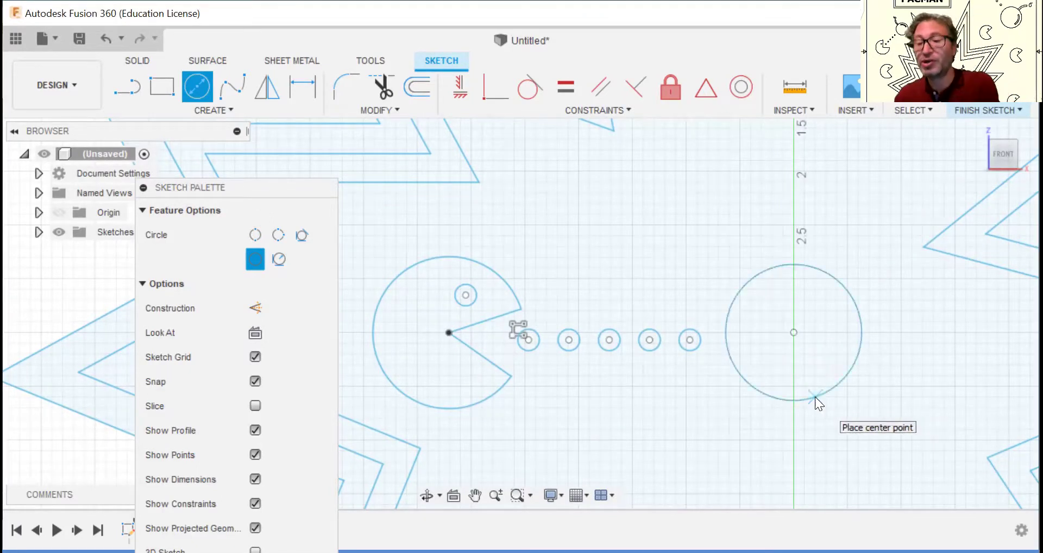
key("Escape")
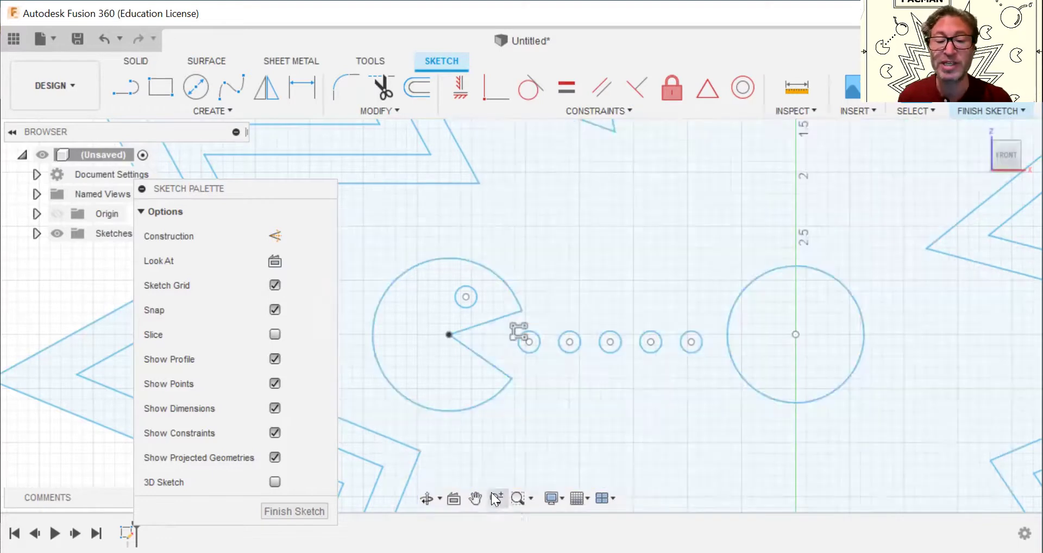
Draw a 0.1 in horizontal line in the large circle's upper right part, ending in a 0.05 in vertical segment downward.
left_click(496, 498)
left_click_drag(819, 365, 790, 419)
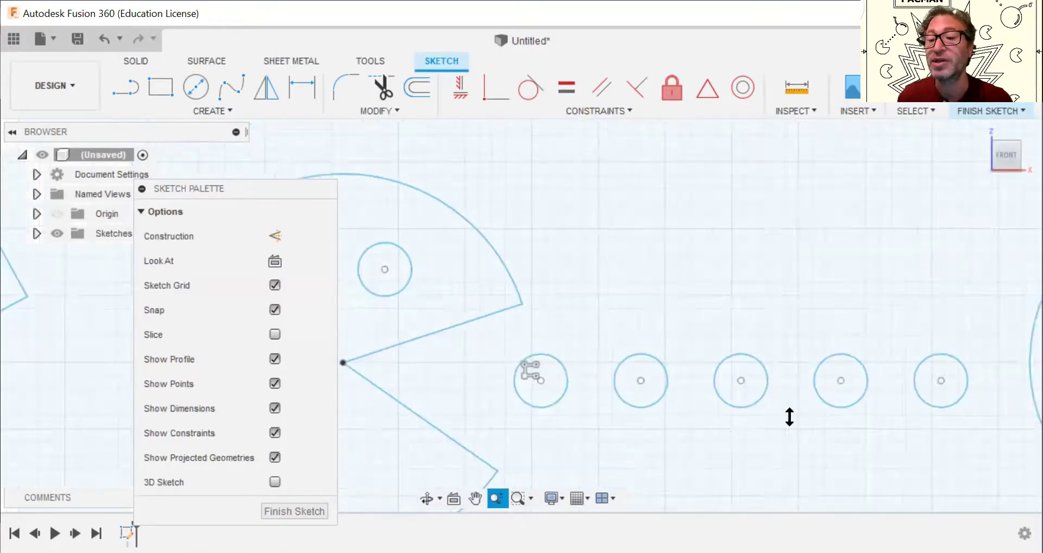
left_click(476, 499)
left_click_drag(829, 243, 354, 174)
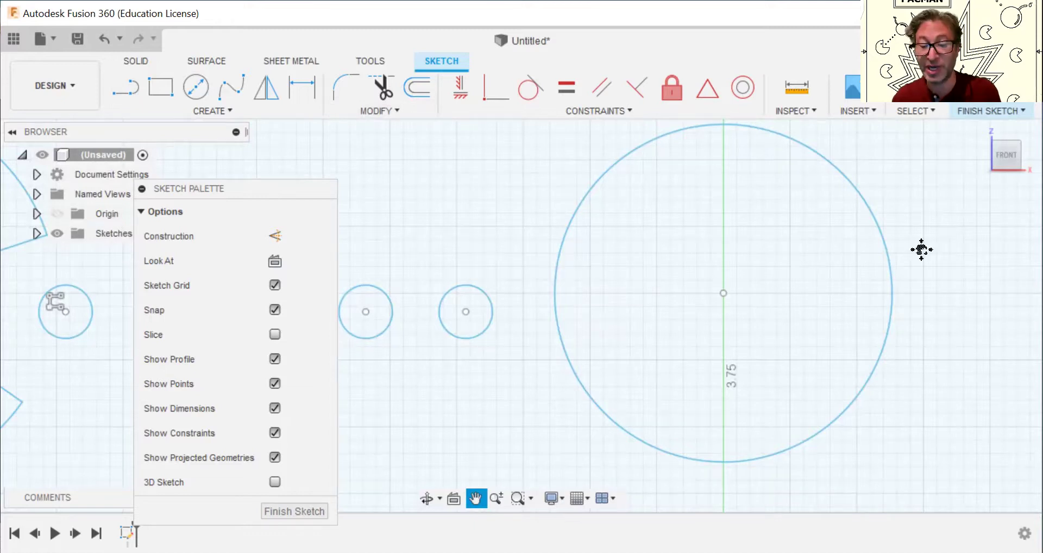
key("l")
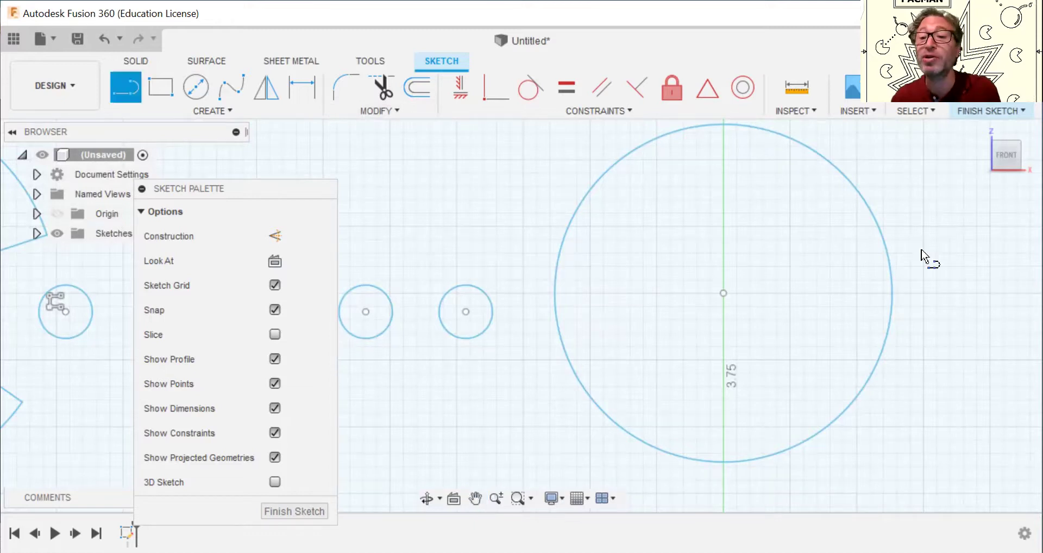
left_click(794, 224)
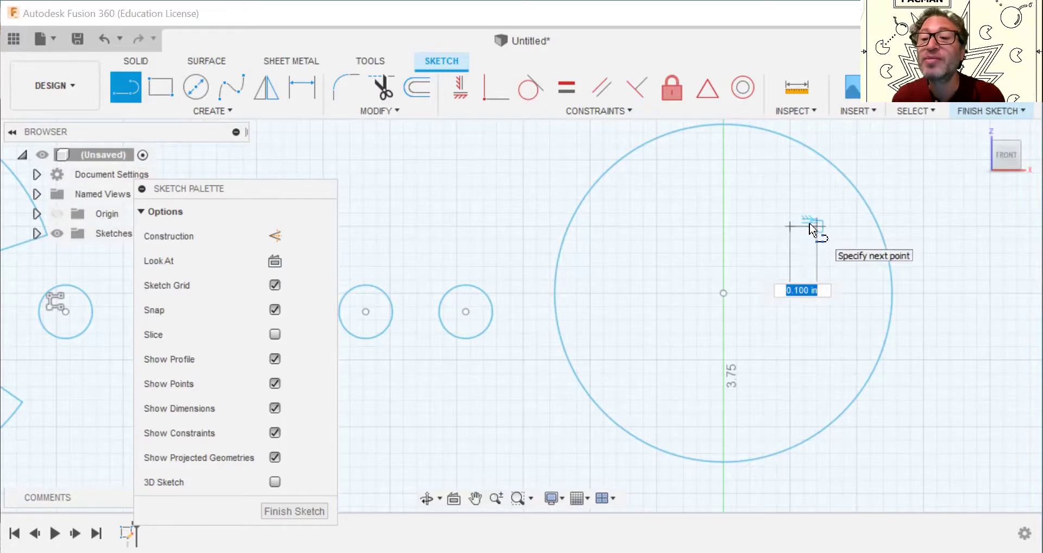
left_click(812, 225)
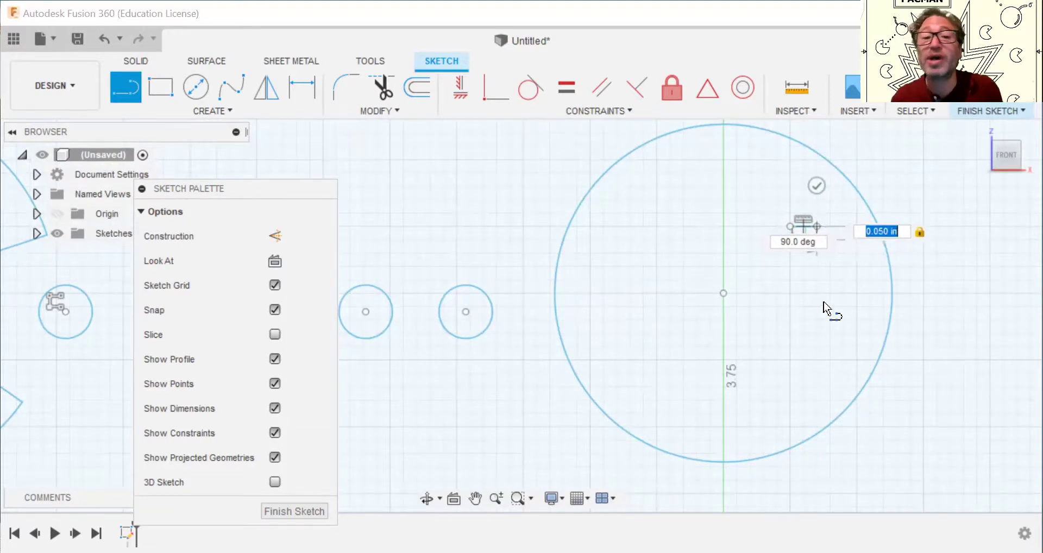
key("Return")
key("Escape")
key("l")
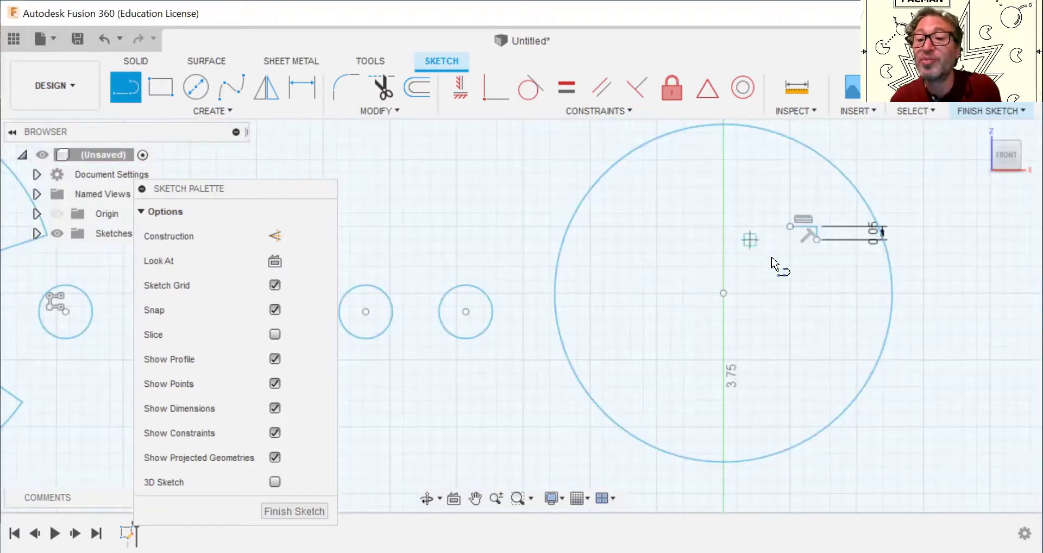
left_click(790, 360)
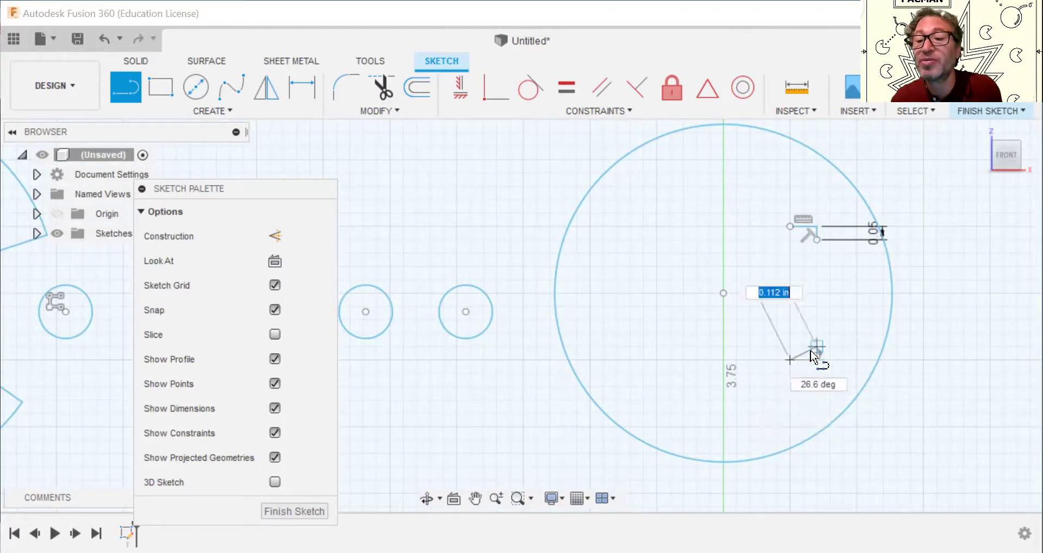
left_click(810, 357)
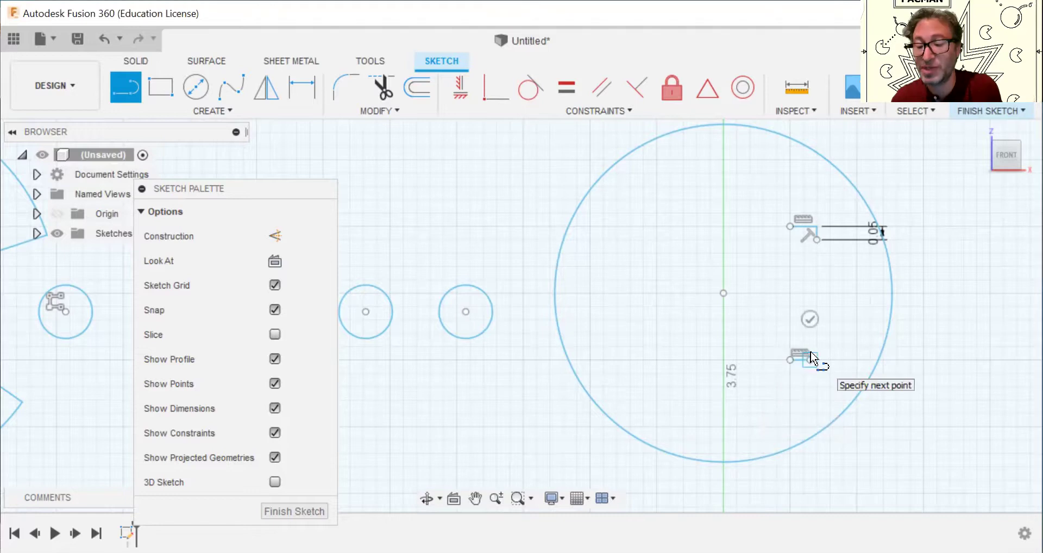
key("Escape")
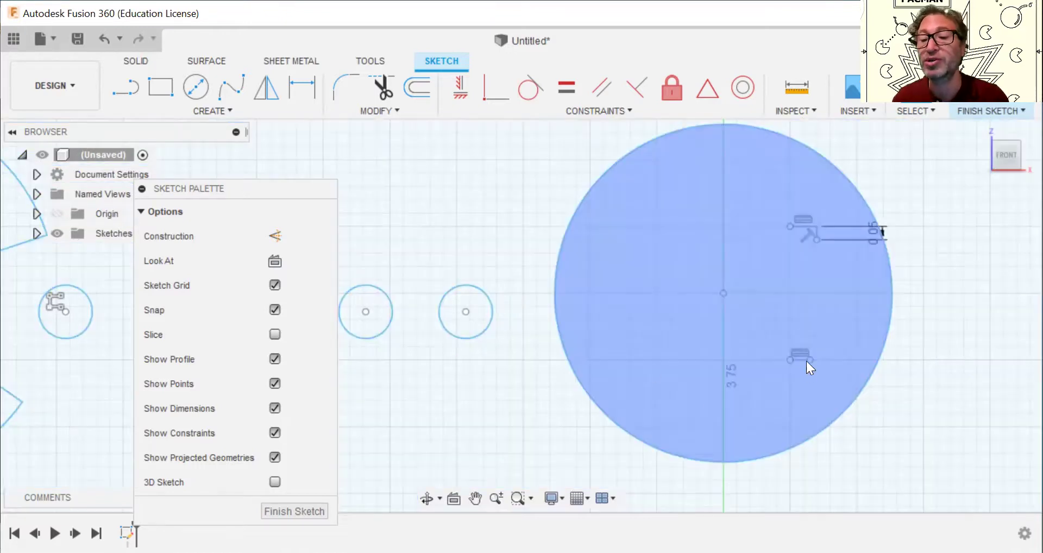
left_click(807, 361)
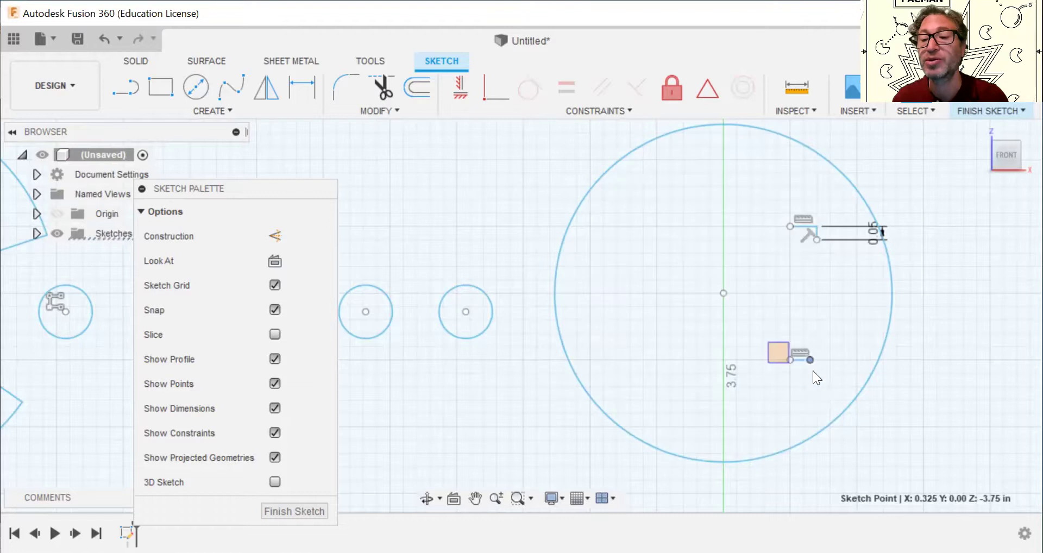
left_click(824, 372)
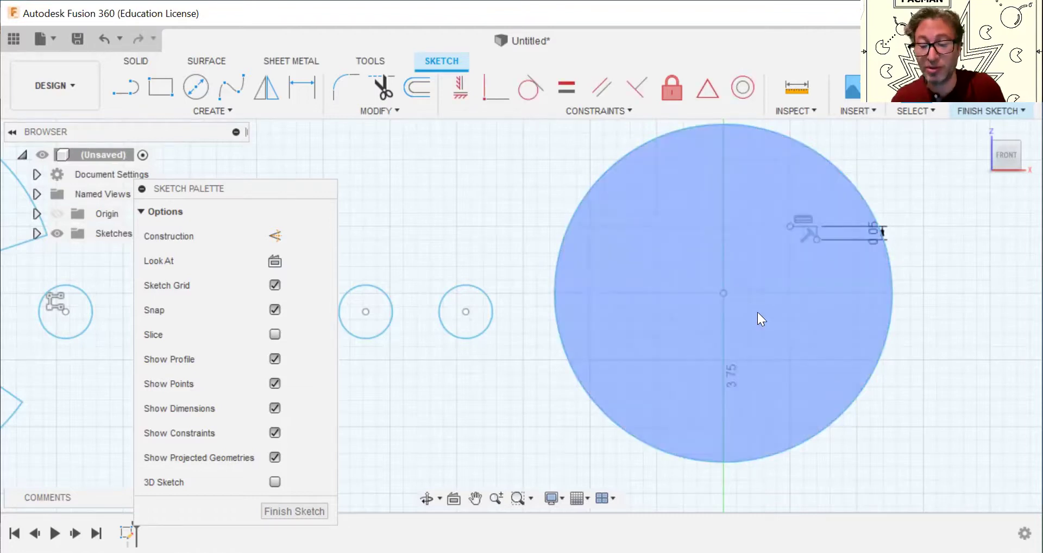
Draw a 0.1 in horizontal line in the large circle's lower right part, directly below the first short line.
key("l")
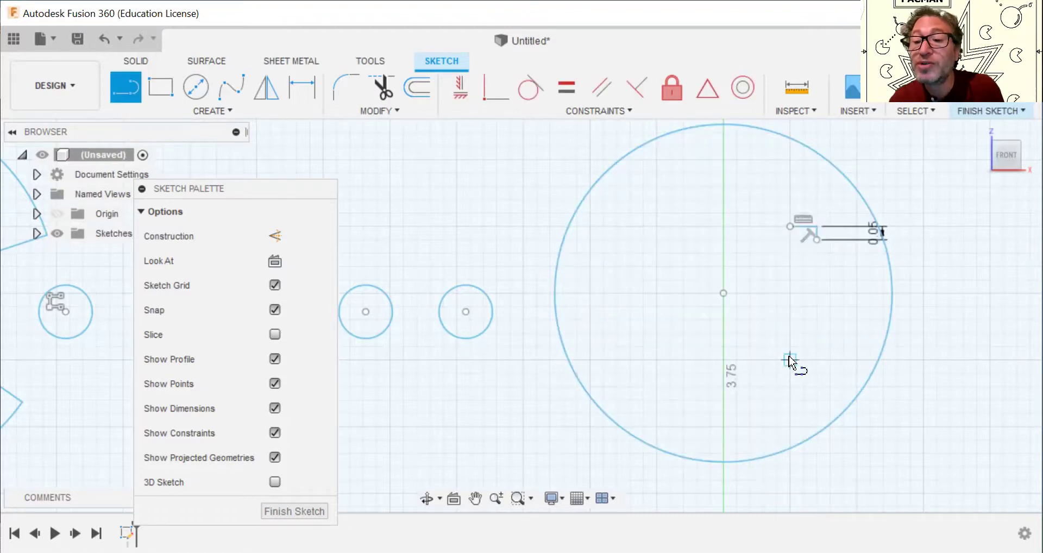
left_click(790, 359)
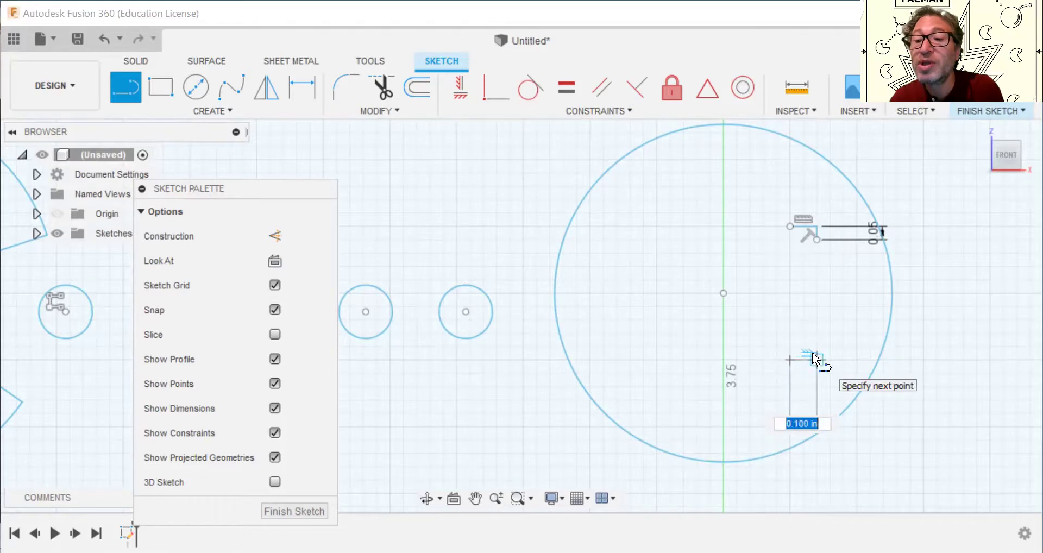
left_click(813, 353)
key("Escape")
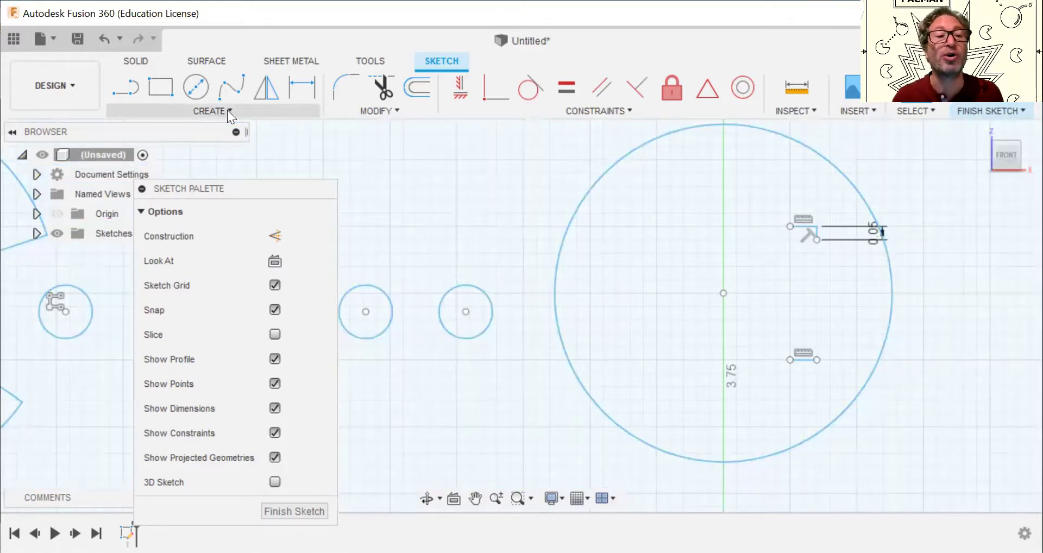
Connect the left ends of the two short lines with a three-point arc bulging toward the circle's right edge.
left_click(227, 110)
mouse_move(197, 182)
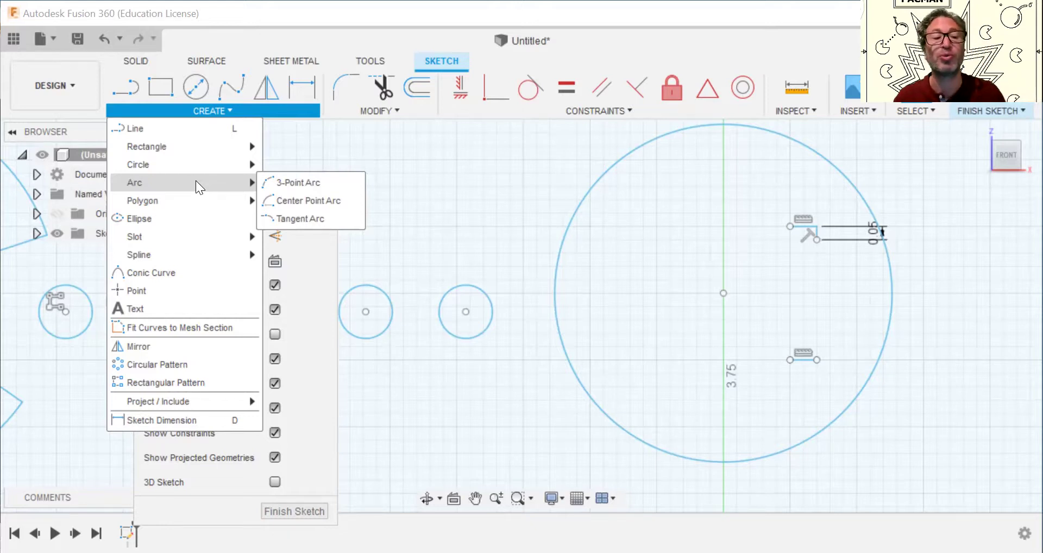
left_click(290, 182)
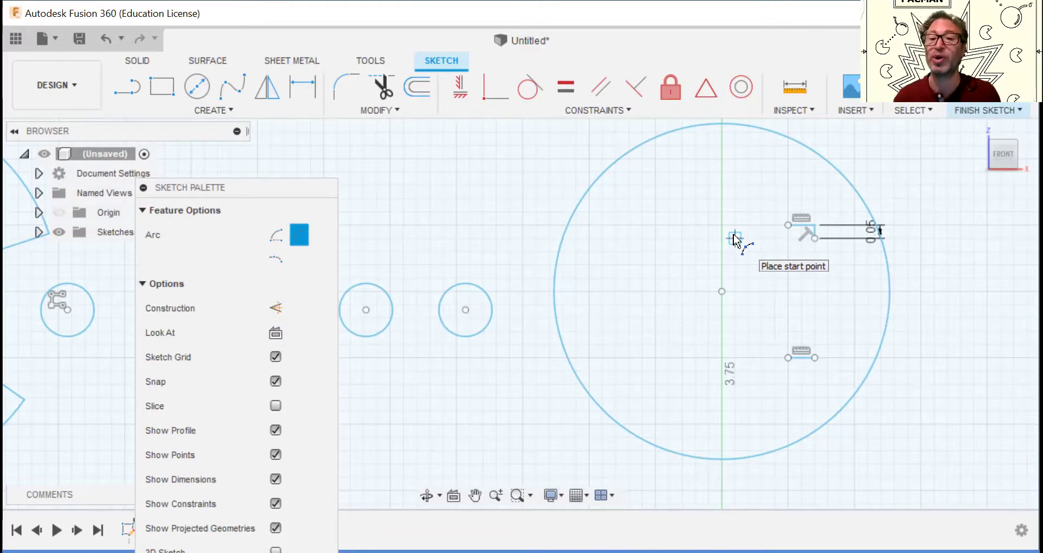
left_click(788, 224)
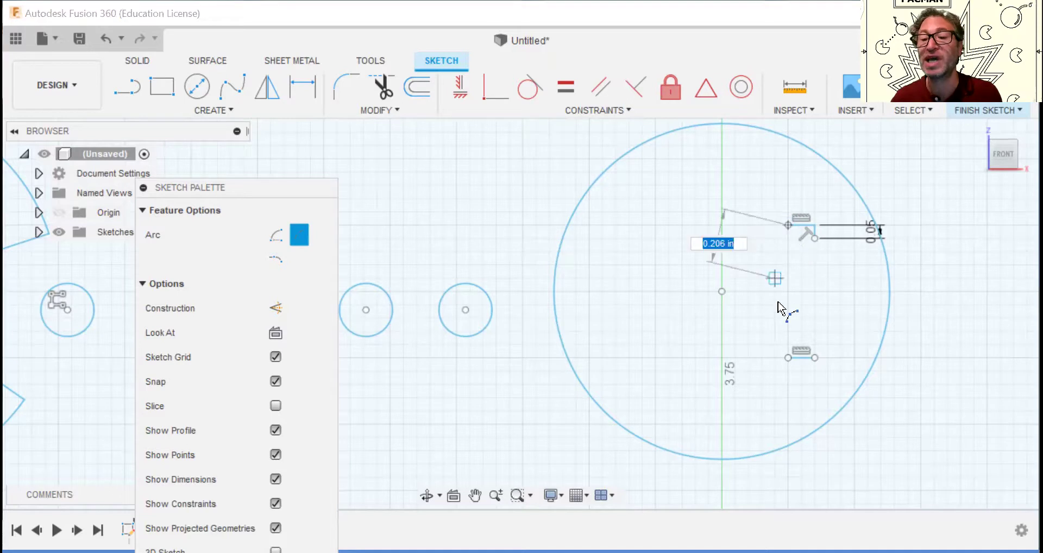
left_click(787, 356)
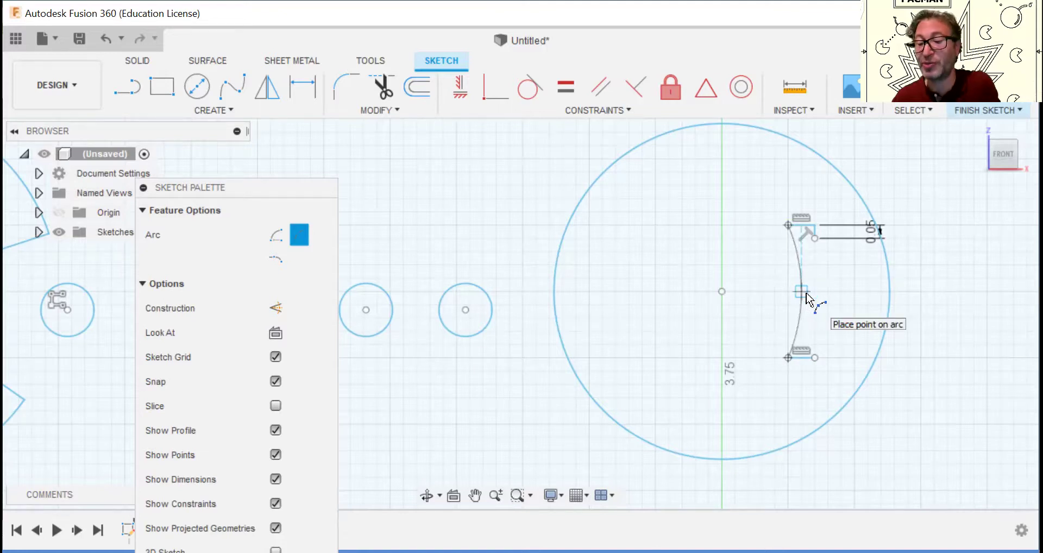
left_click(807, 293)
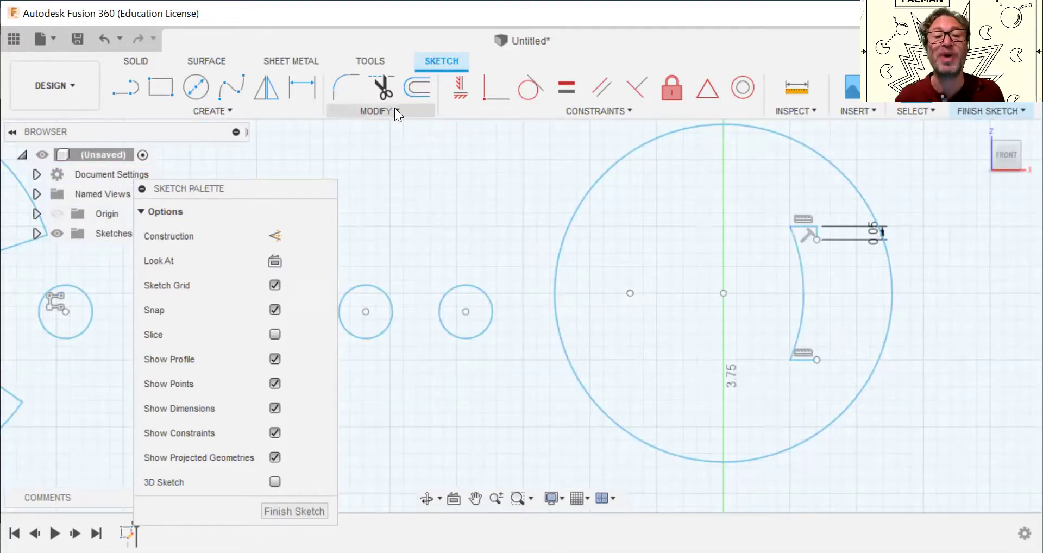
Copy the arc 0.10 in in X with Move/Copy so it joins the right ends of the short lines.
left_click(395, 108)
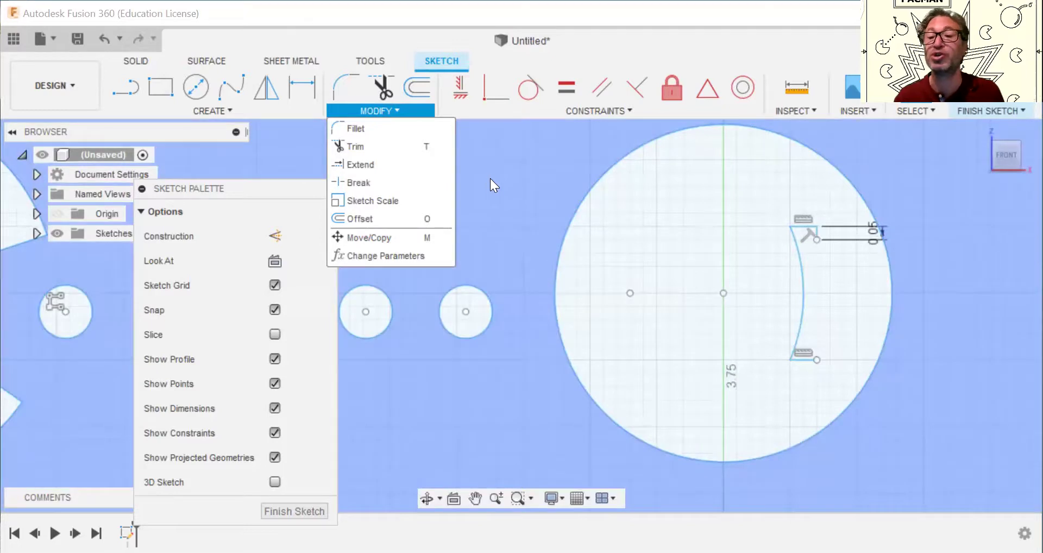
left_click(477, 183)
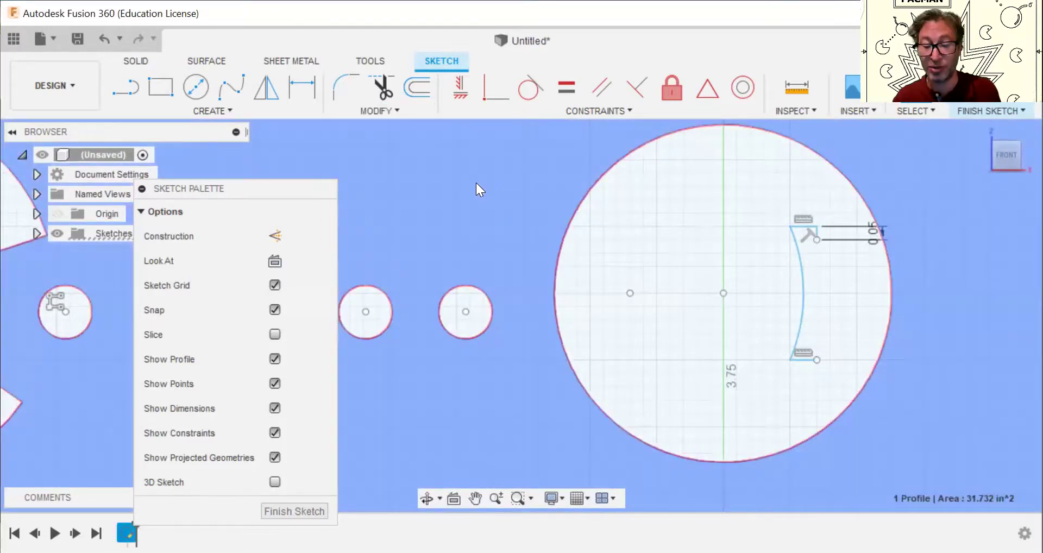
key("m")
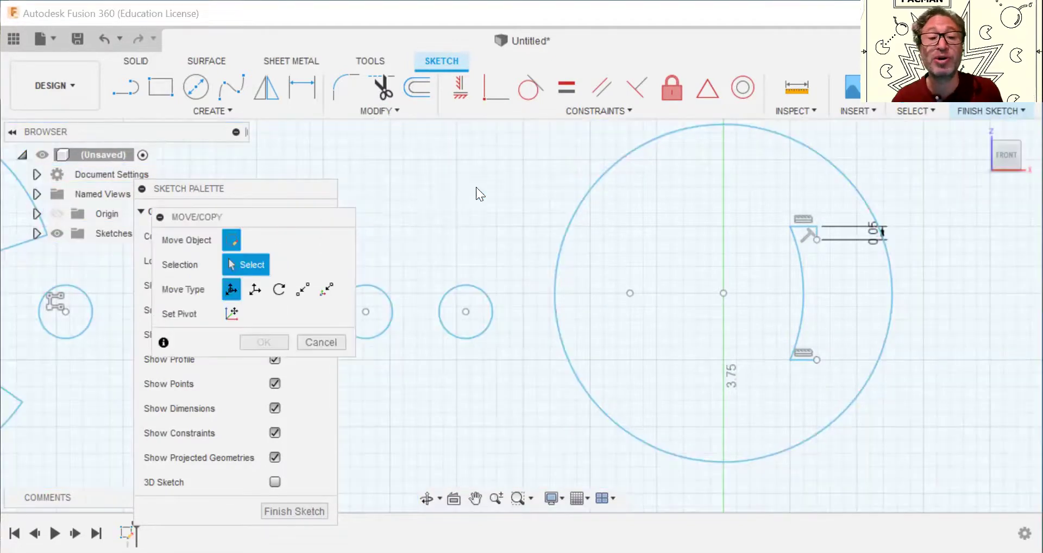
mouse_move(284, 214)
left_mouse_down()
mouse_move(499, 150)
mouse_move(462, 143)
left_mouse_up()
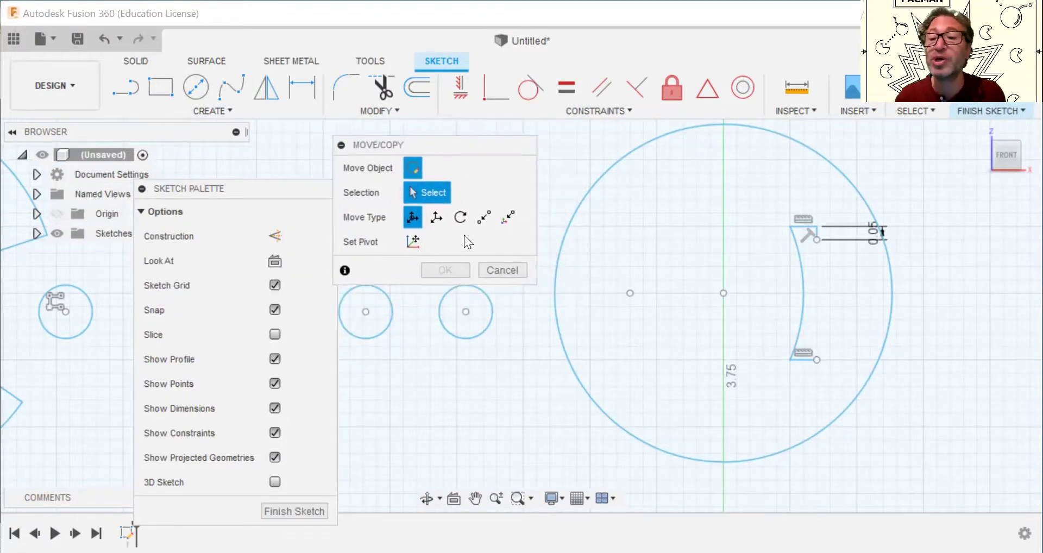
left_click(802, 299)
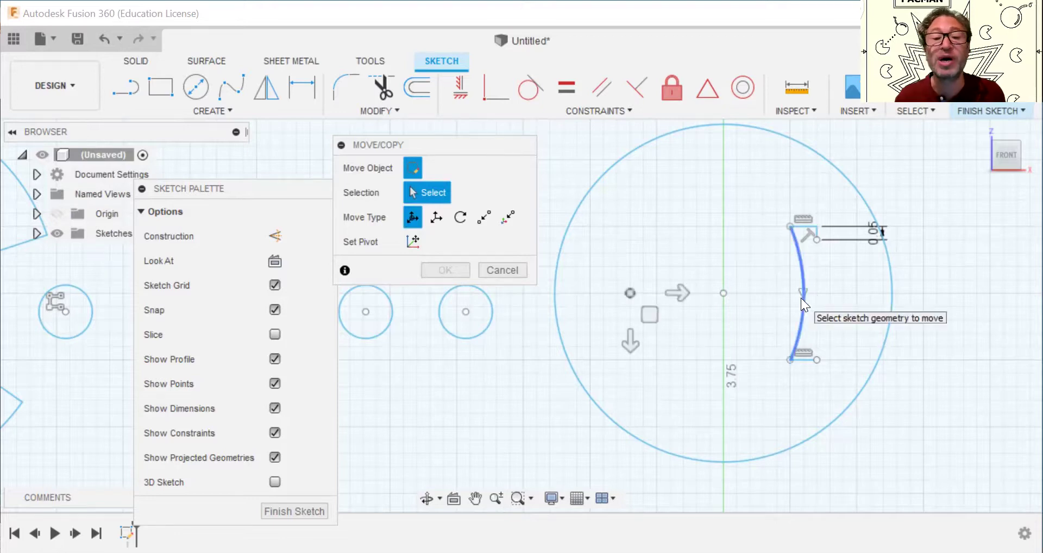
left_click(801, 298)
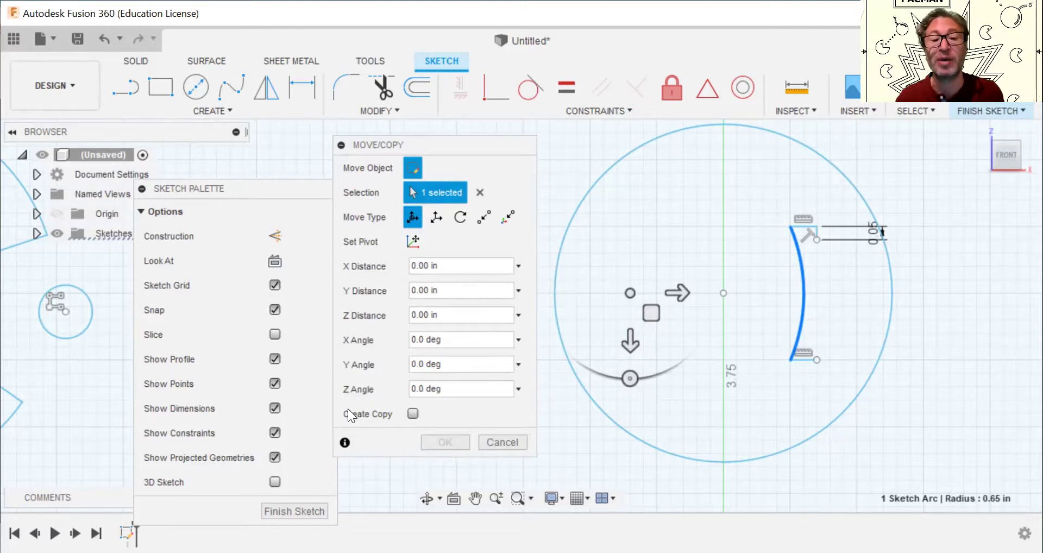
left_click(413, 414)
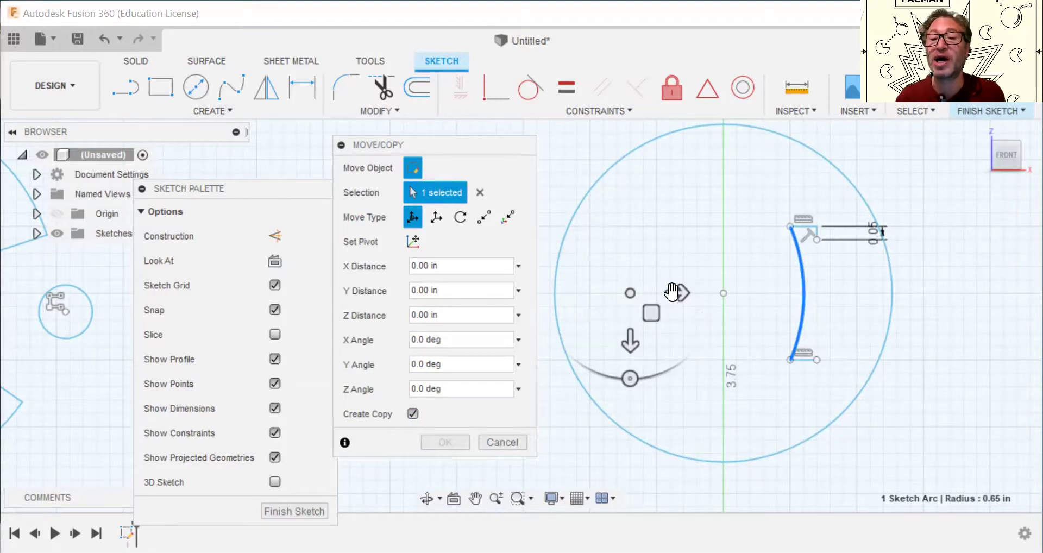
left_click_drag(673, 292, 695, 290)
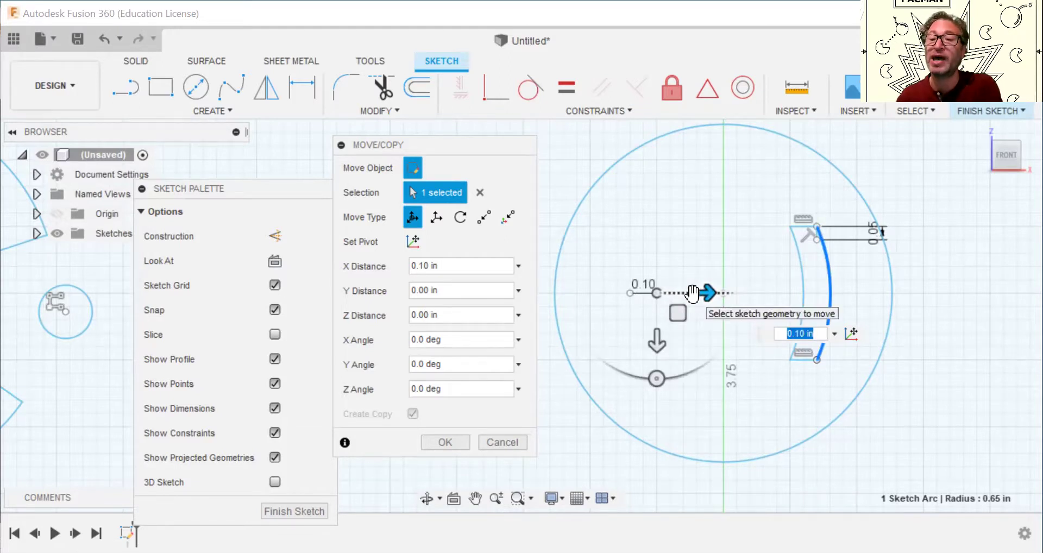
key("Return")
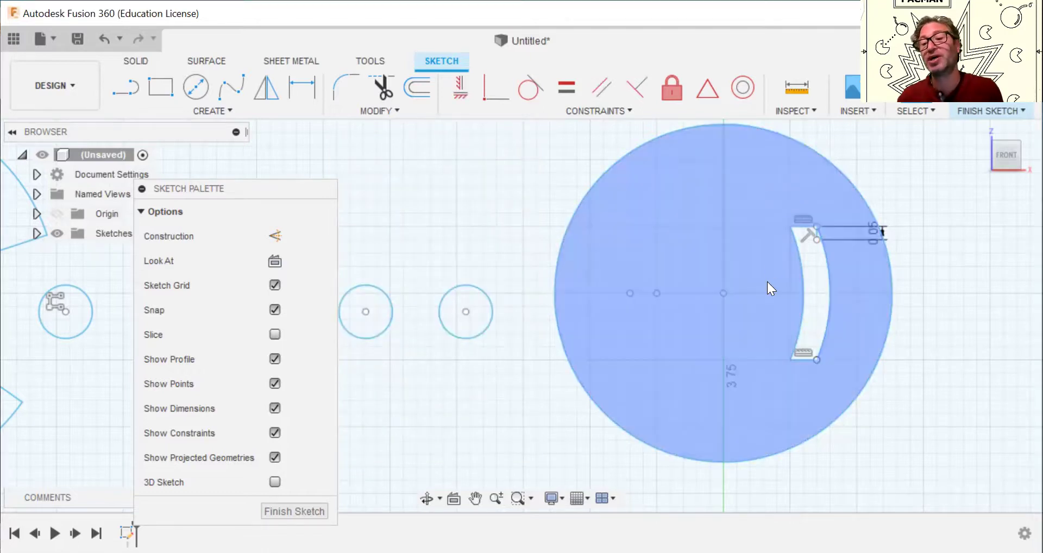
Move the whole curved highlight shape 0.10 in in X, toward the right edge of the large circle.
left_click(760, 221)
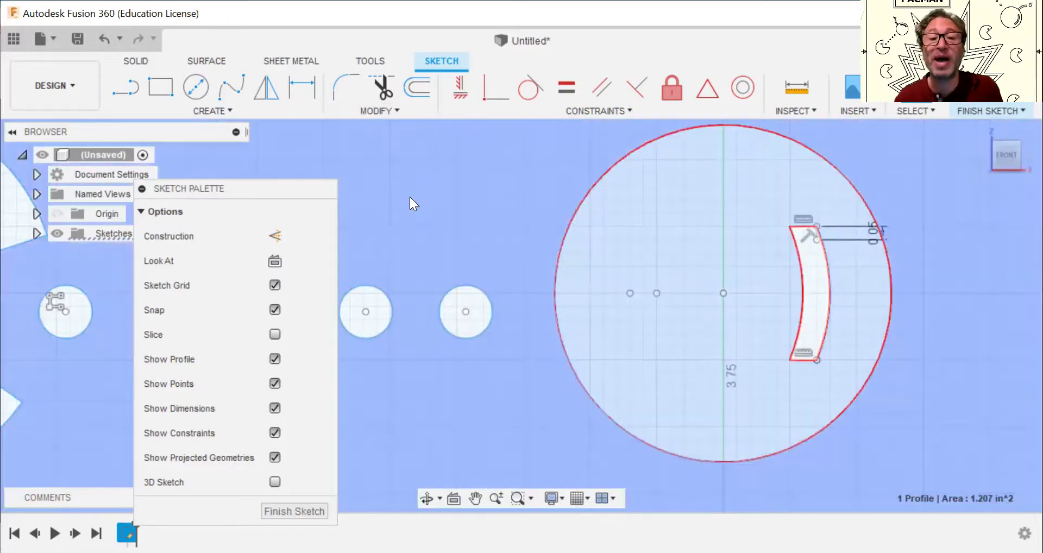
left_click(410, 198)
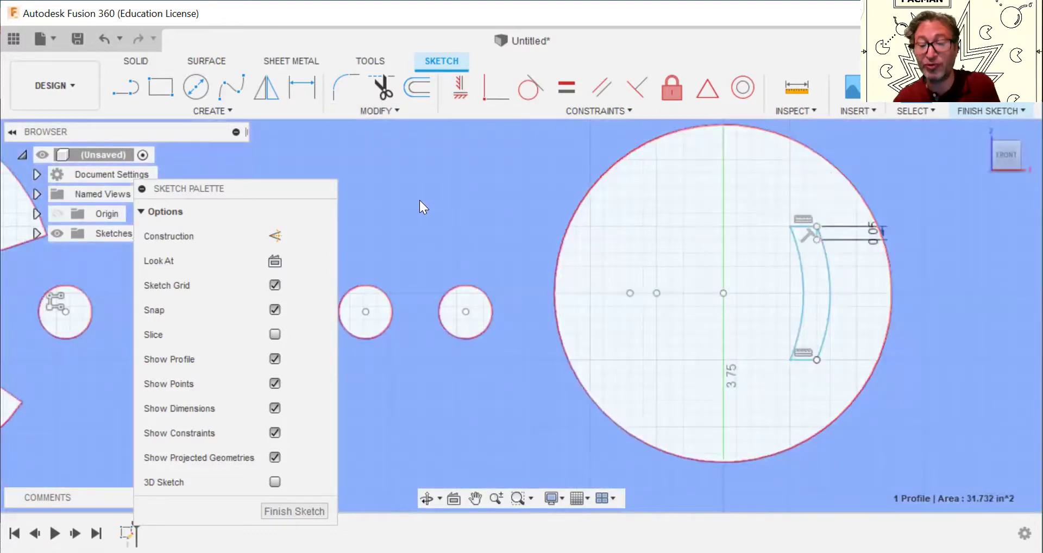
key("m")
left_click_drag(769, 198, 886, 369)
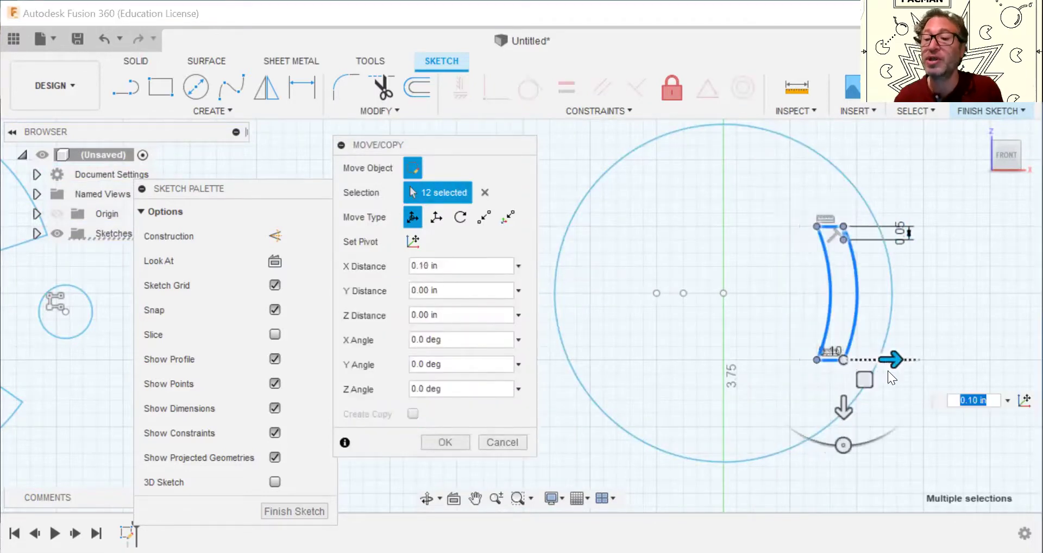
key("Return")
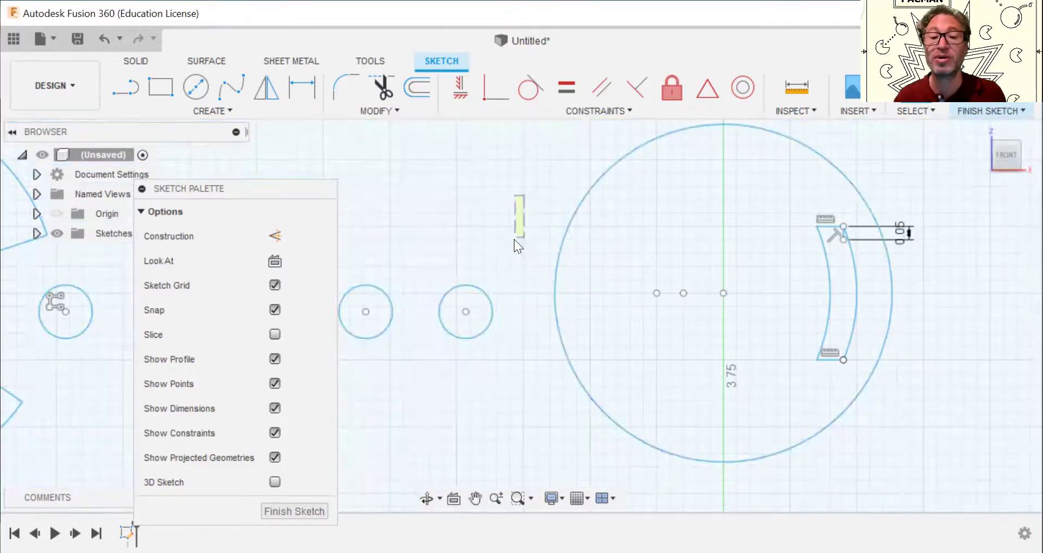
left_click(508, 435)
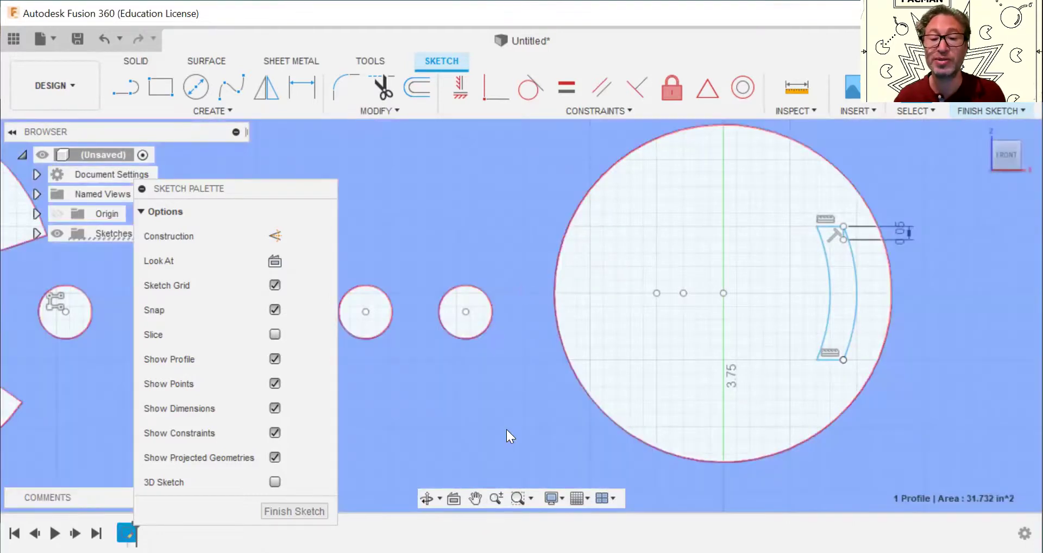
Draw a horizontal line about 0.08 in long above the large circle, just left of its vertical centre axis.
left_click(476, 498)
mouse_move(518, 222)
left_mouse_down()
mouse_move(442, 344)
mouse_move(435, 335)
left_mouse_up()
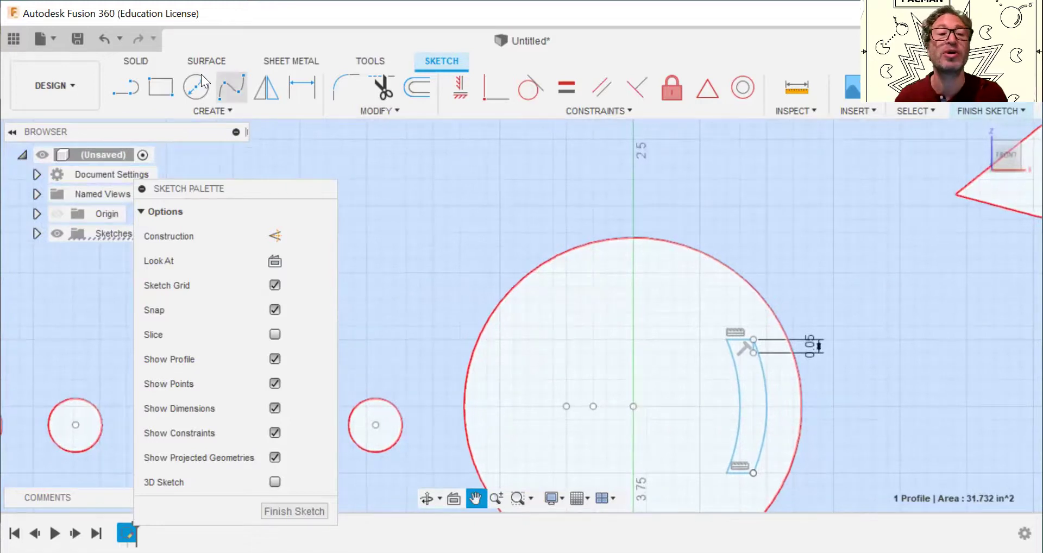
left_click(130, 89)
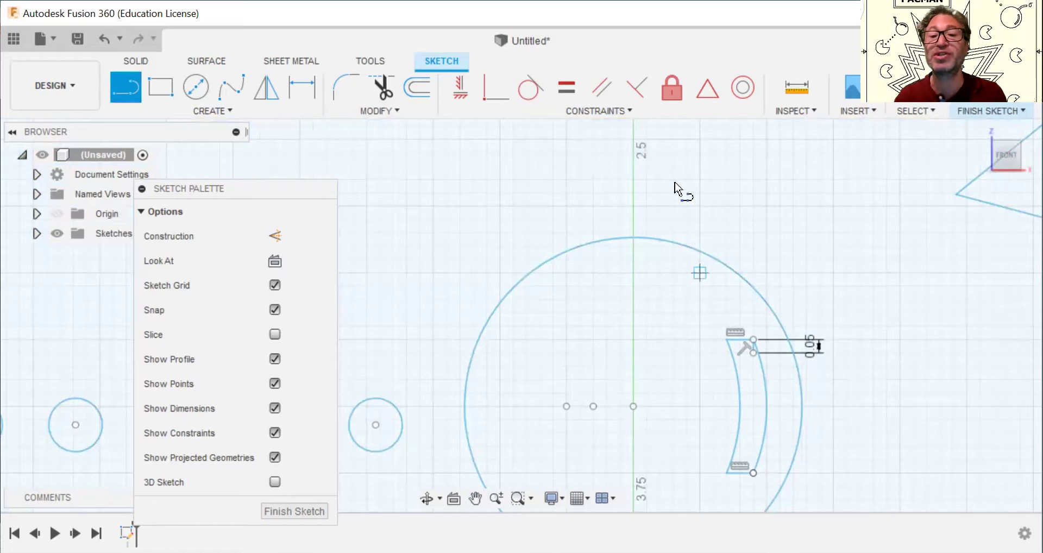
left_click(602, 137)
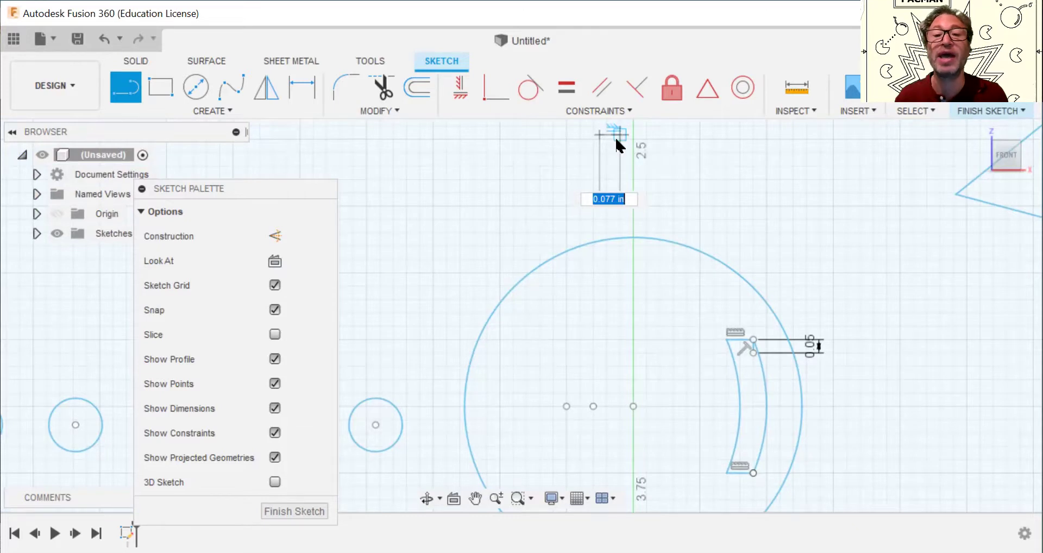
left_click(617, 135)
key("Escape")
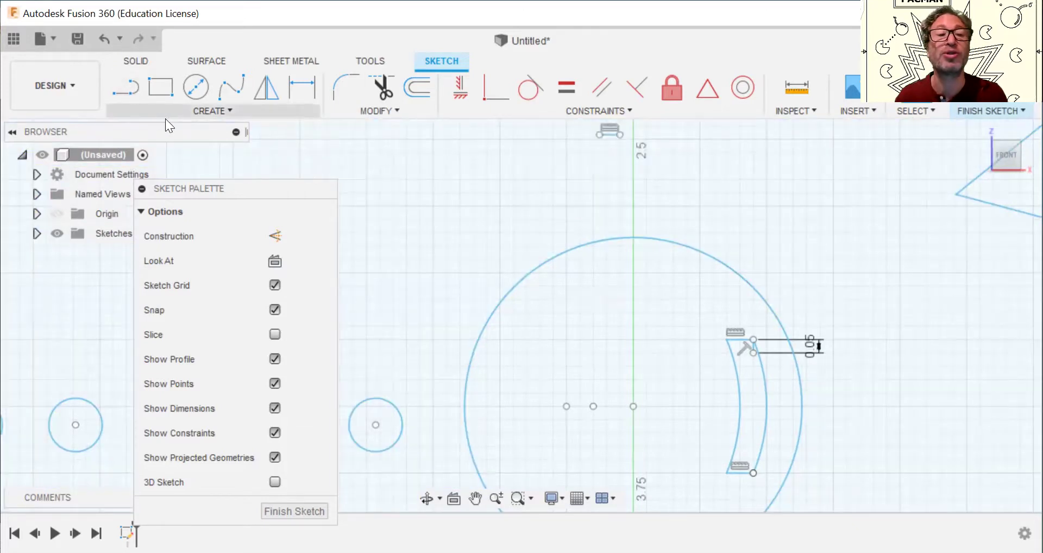
Draw a three-point arc from the short line's left end down to the large circle's upper edge, bulging to the right.
left_click(213, 109)
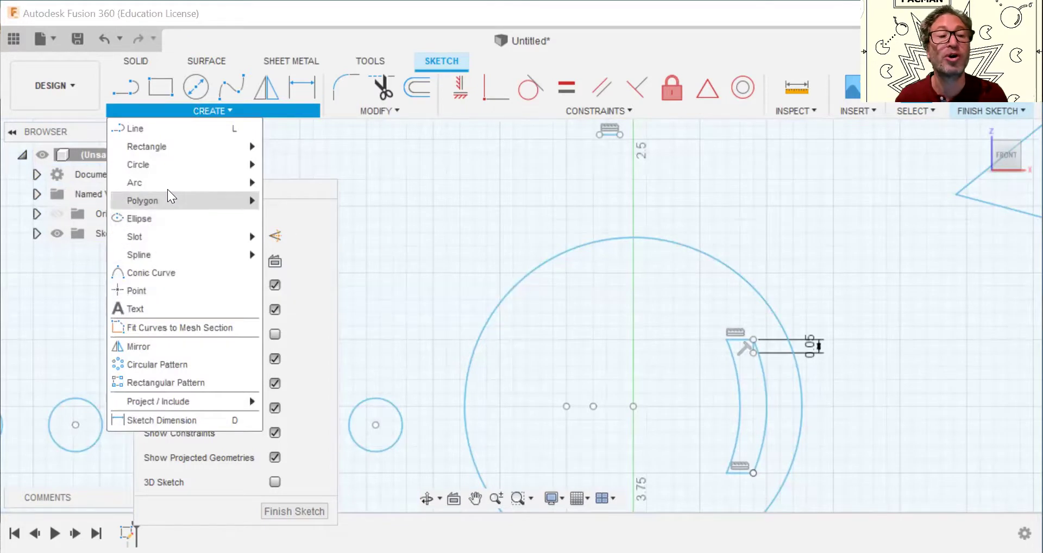
mouse_move(240, 184)
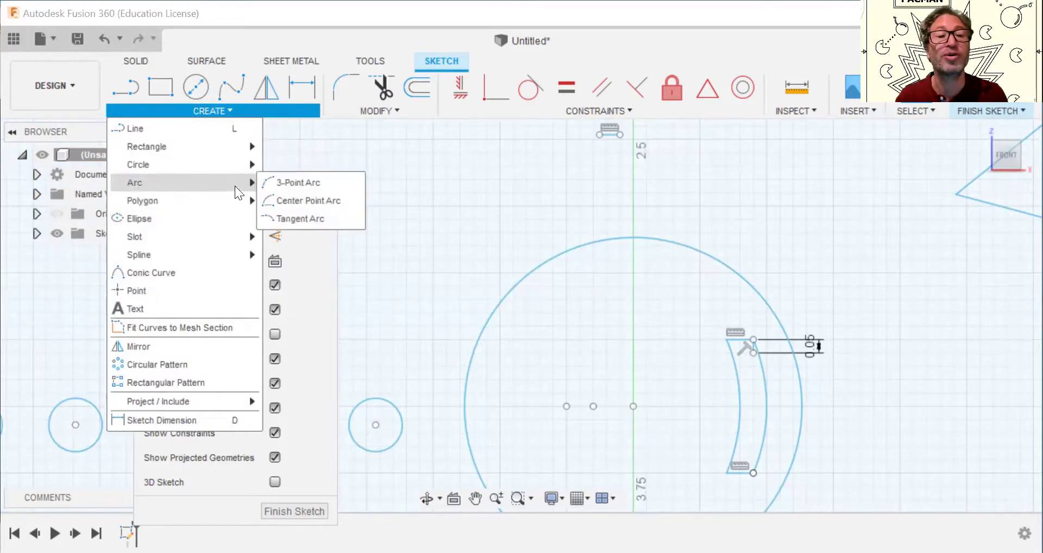
left_click(278, 183)
left_click(598, 133)
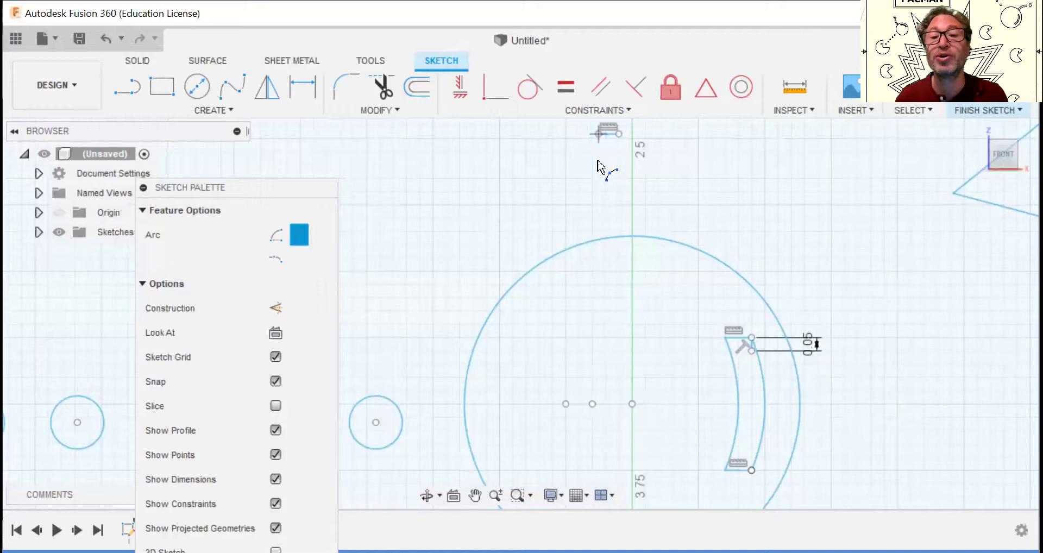
left_click(598, 239)
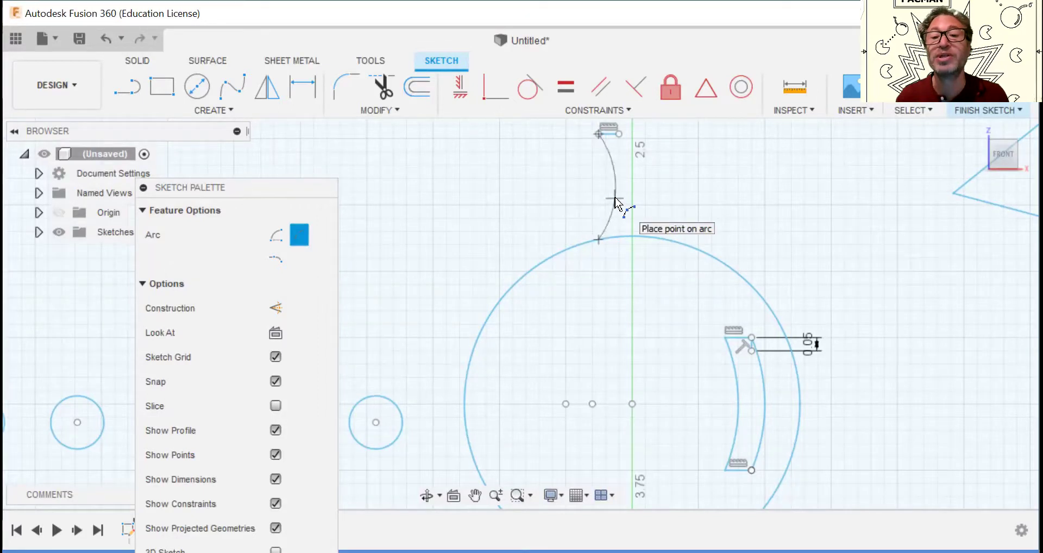
left_click(617, 203)
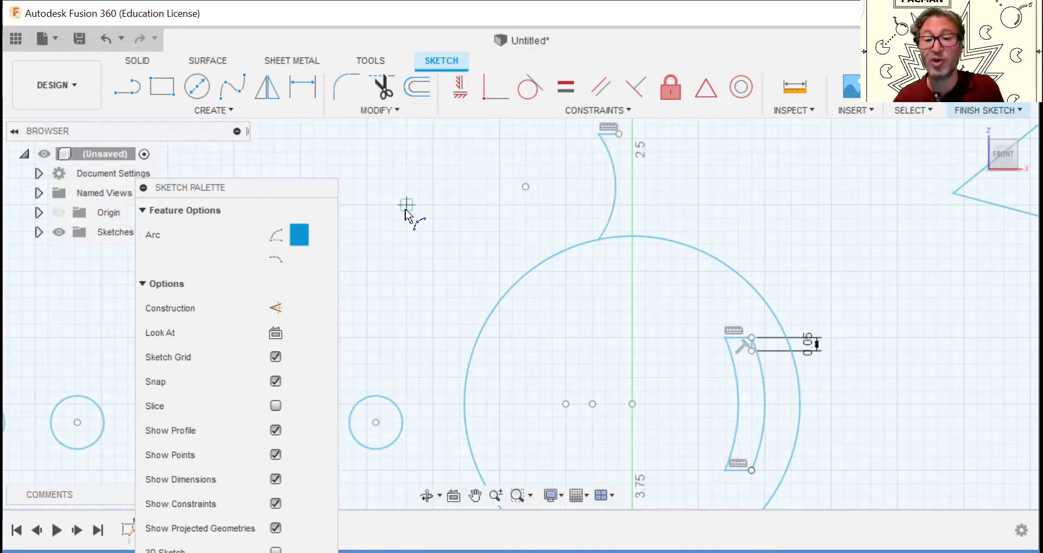
Copy the stem arc 0.10 in in X and adjust the copy by -0.018 in in X and 0.006 in in Y to meet the short line's right end.
key("m")
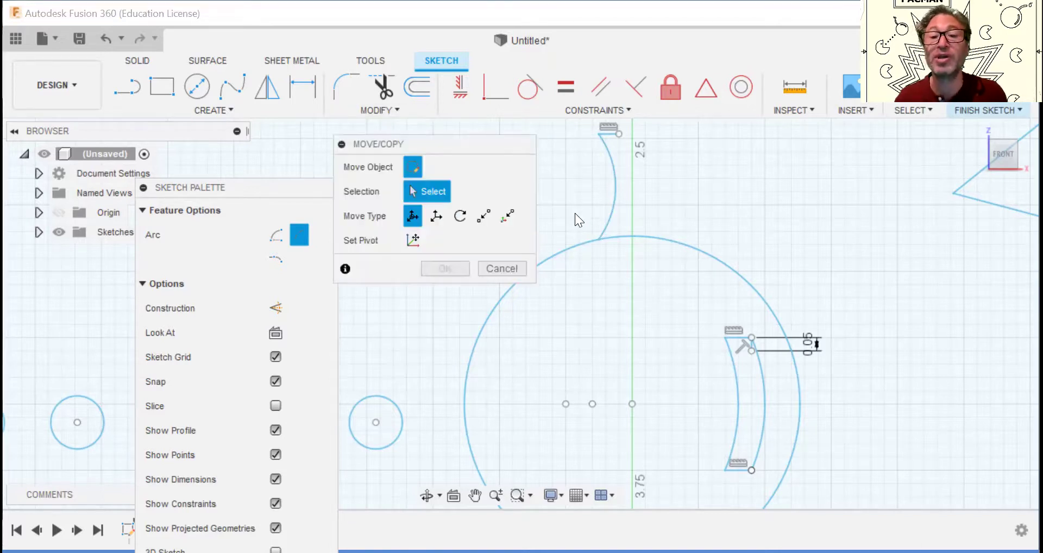
left_click(612, 198)
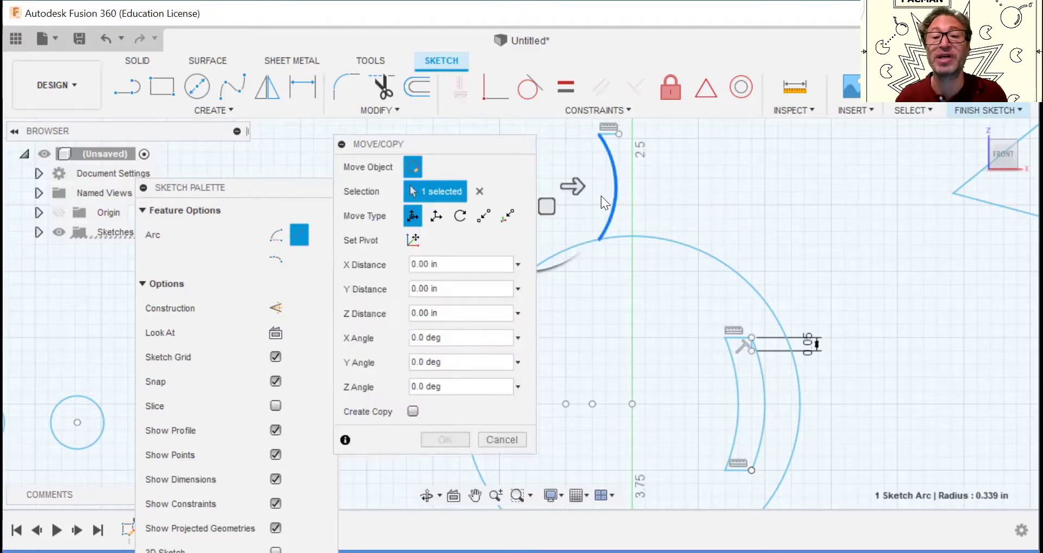
left_click(412, 411)
left_click_drag(574, 185, 597, 187)
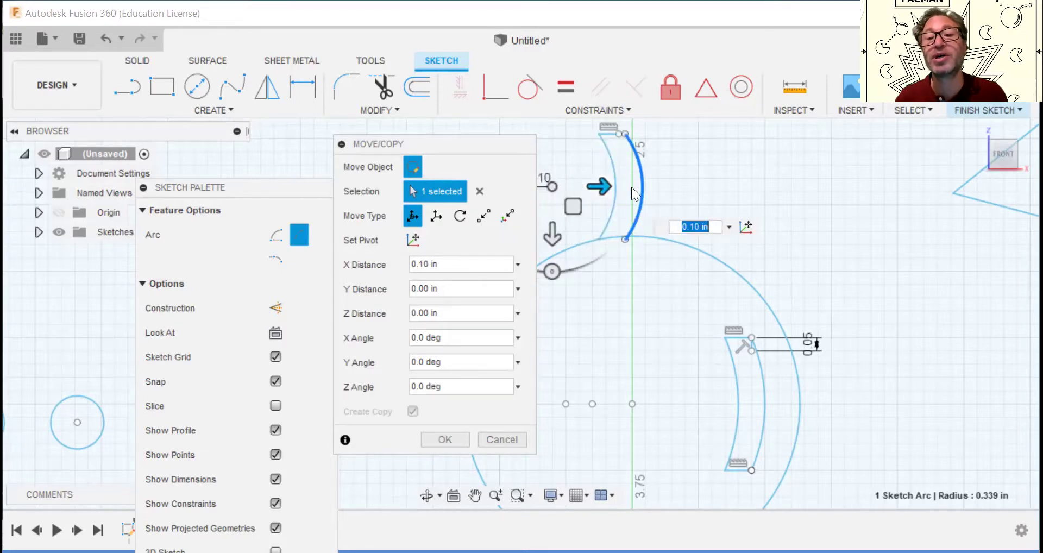
left_click_drag(574, 208, 571, 211)
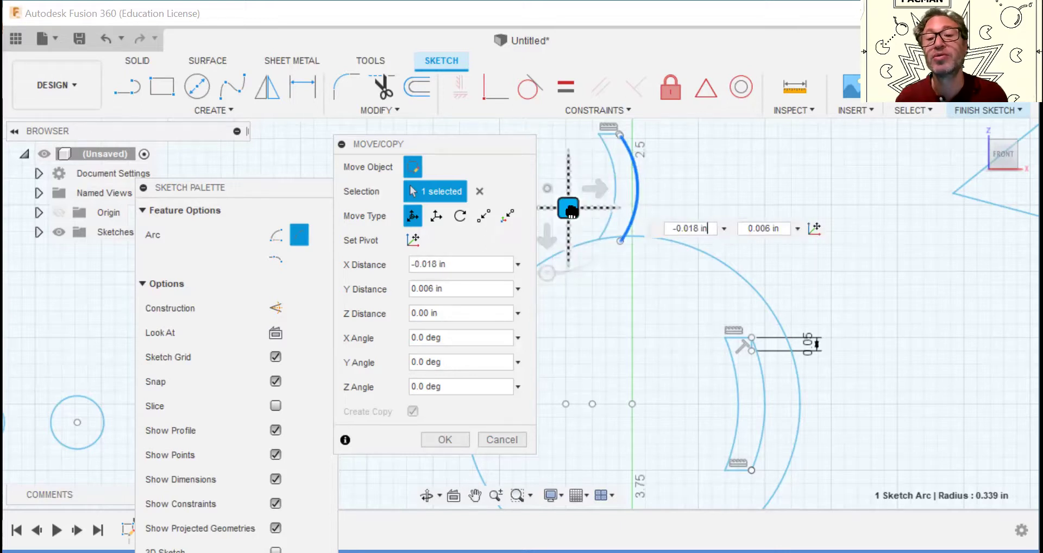
key("Return")
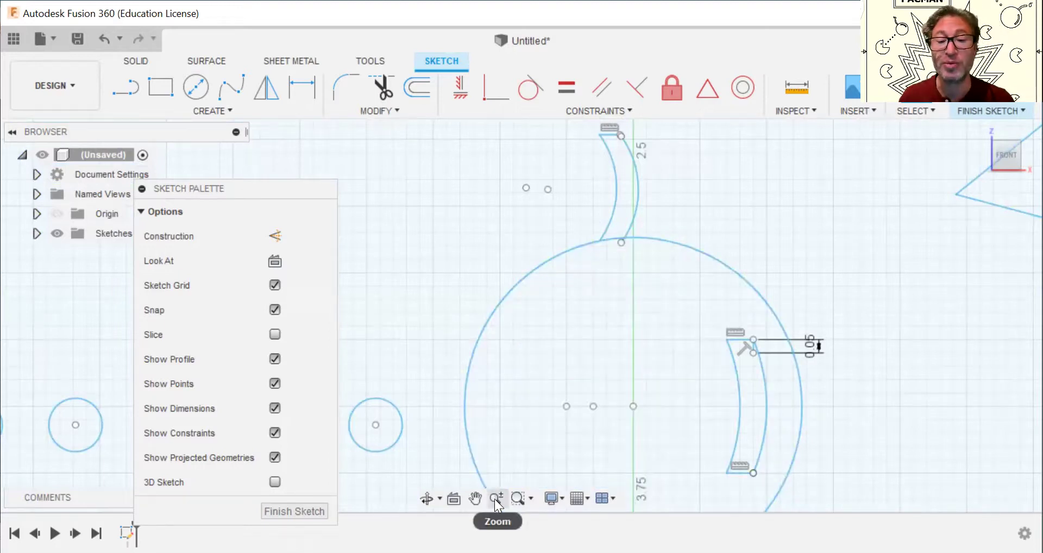
Copy Pac-Man, the pellets and the large circle with its stem and highlight -7.00 in in X using Move/Copy.
left_click(494, 498)
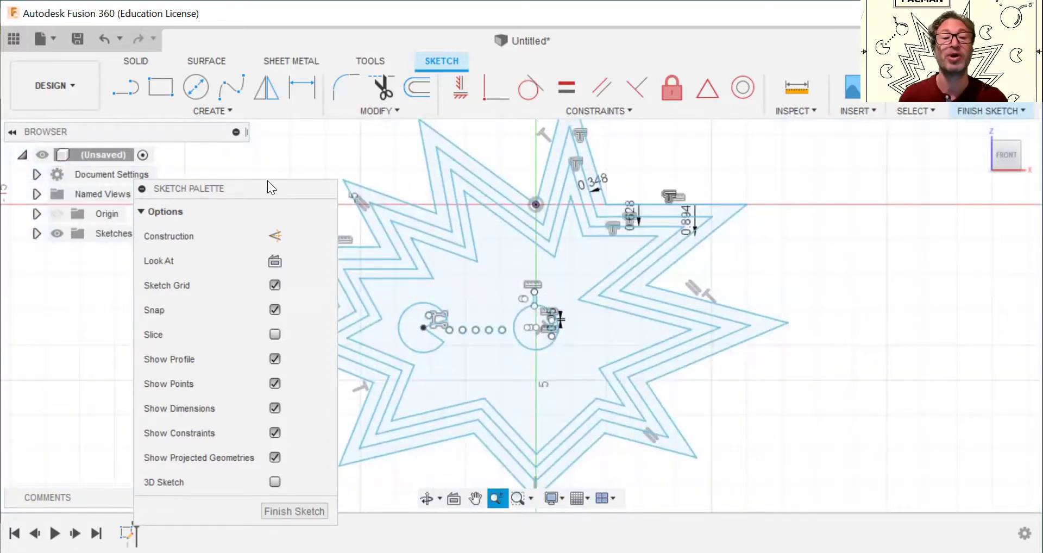
mouse_move(262, 192)
left_mouse_down()
mouse_move(942, 213)
mouse_move(1022, 164)
left_mouse_up()
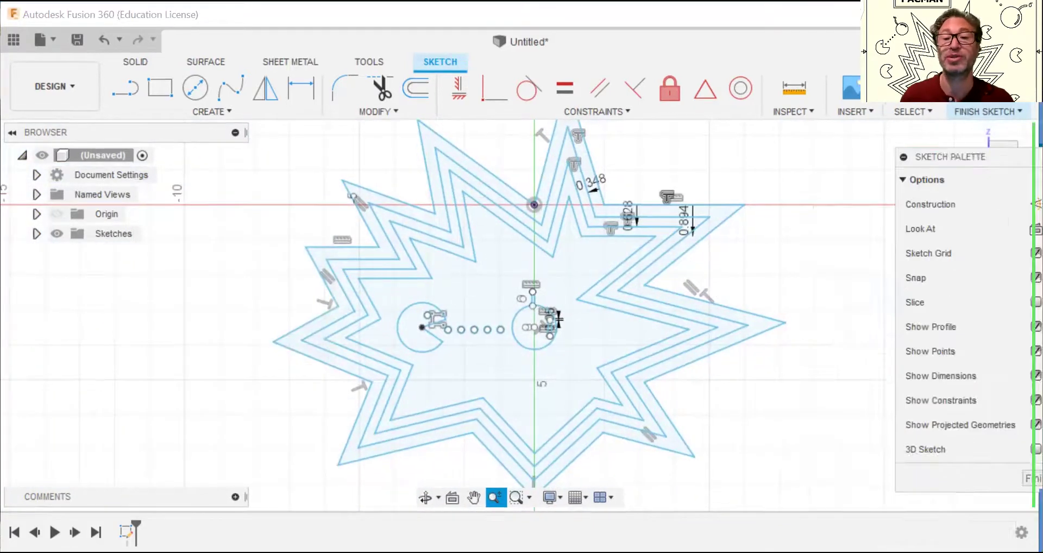
left_click(477, 283)
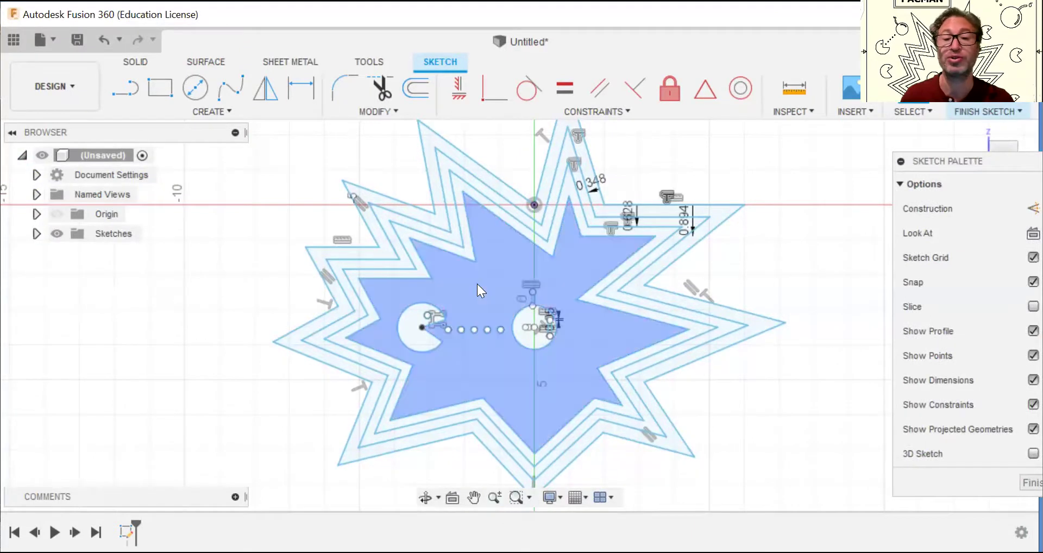
key("Escape")
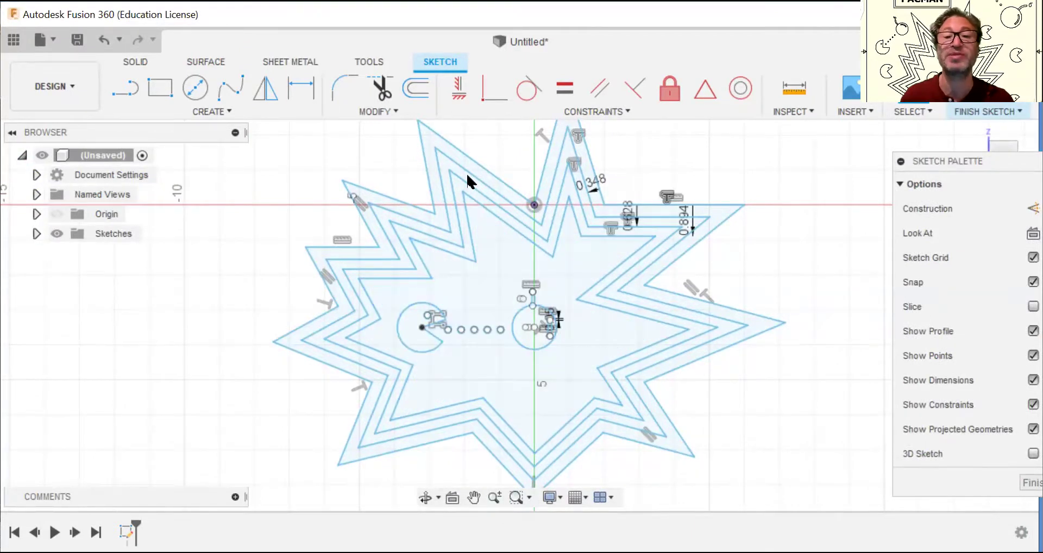
left_click(390, 110)
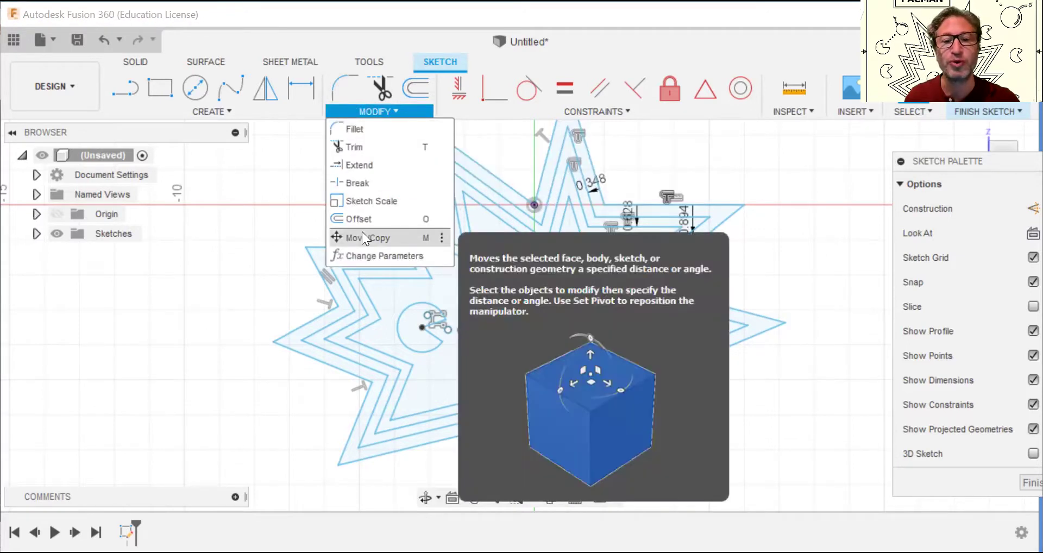
left_click(363, 232)
mouse_move(386, 288)
left_mouse_down()
mouse_move(574, 357)
mouse_move(593, 351)
left_mouse_up()
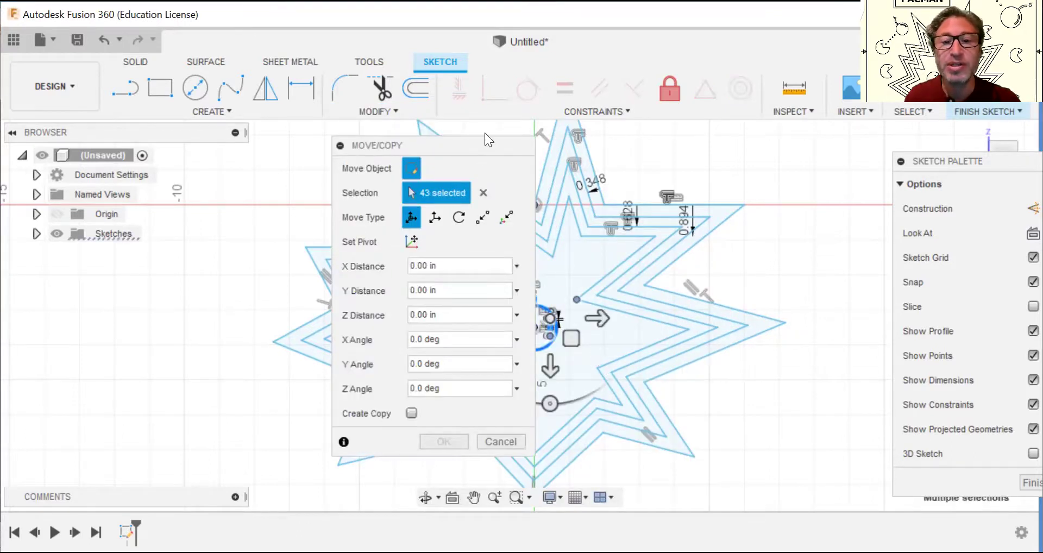
mouse_move(484, 142)
left_mouse_down()
mouse_move(272, 232)
mouse_move(204, 246)
left_mouse_up()
left_click(401, 305)
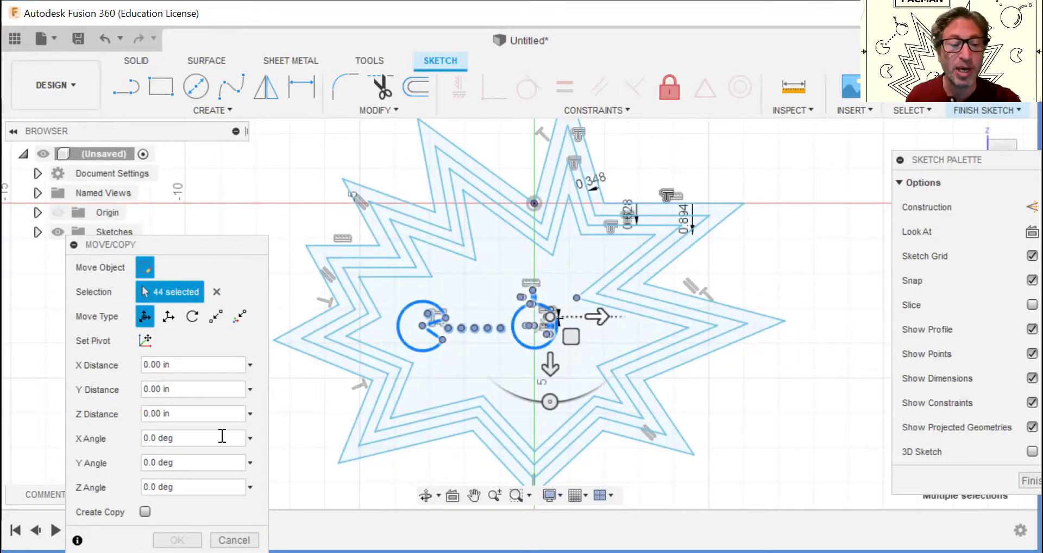
left_click(145, 513)
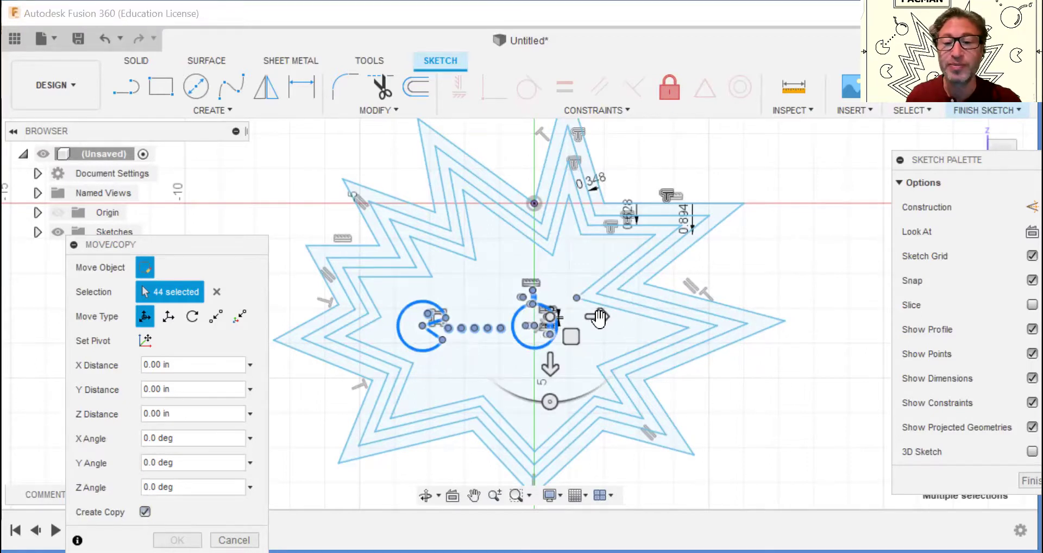
left_click_drag(600, 317, 366, 281)
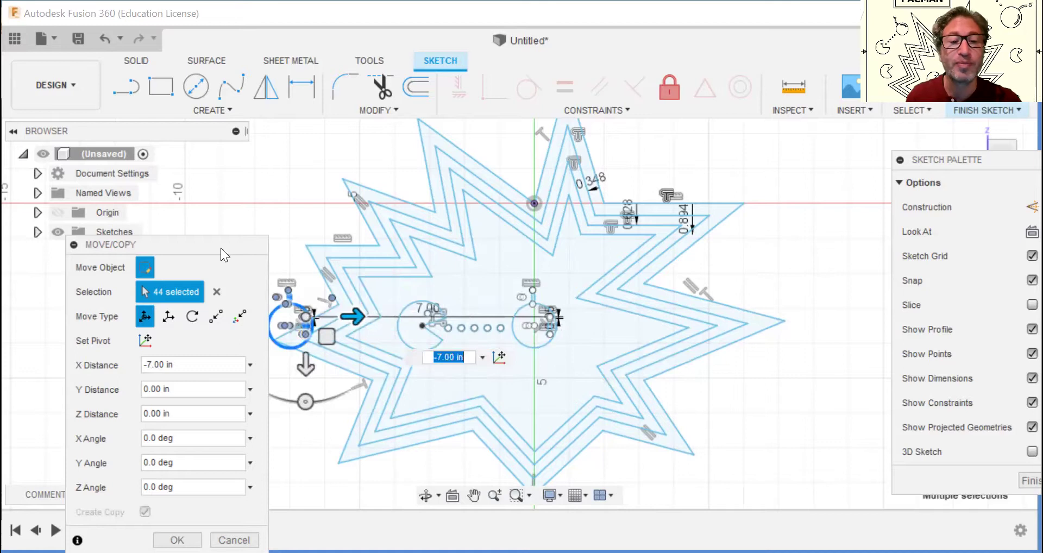
Shift the copied group a further -1.424 in in X and 2.638 in in Y, outside the starburst's lower left.
mouse_move(927, 214)
left_mouse_down()
mouse_move(1007, 116)
mouse_move(1006, 153)
left_mouse_up()
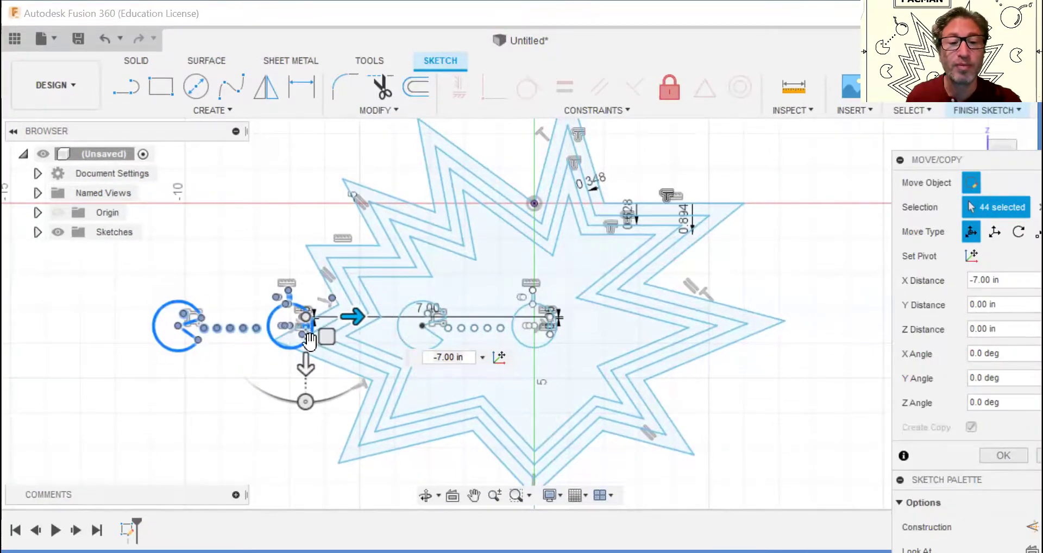
mouse_move(330, 339)
left_mouse_down()
mouse_move(259, 297)
mouse_move(281, 432)
left_mouse_up()
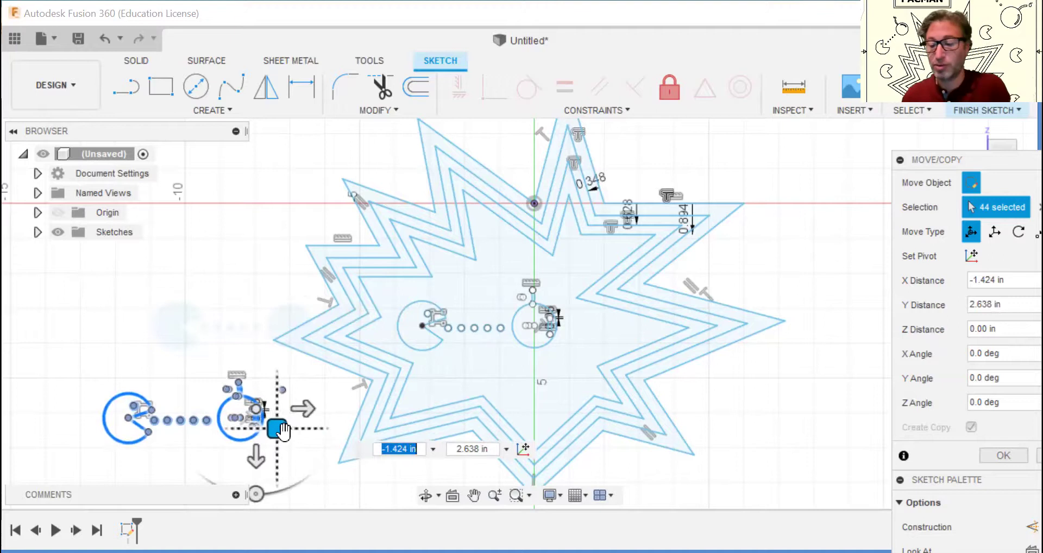
key("Return")
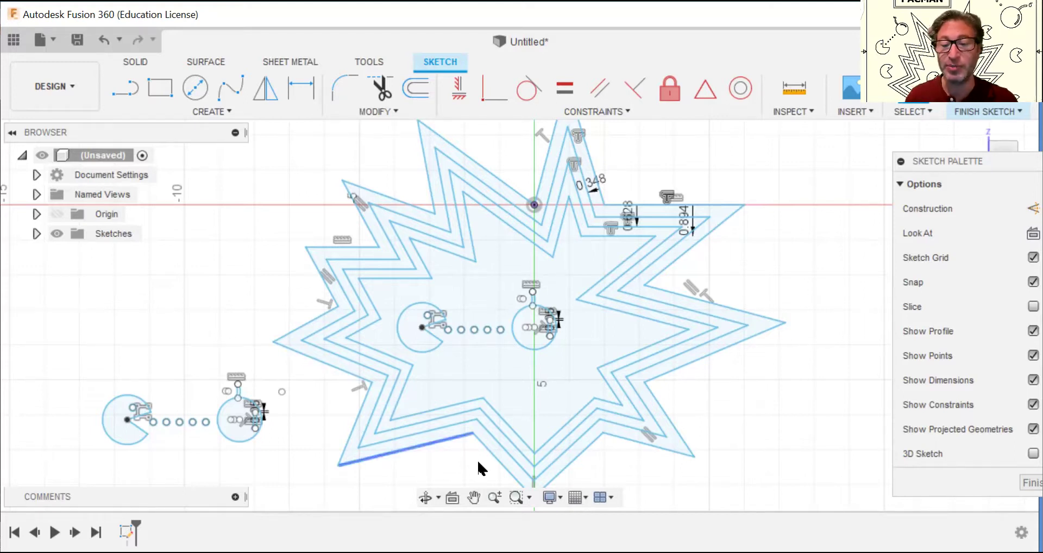
left_click(493, 497)
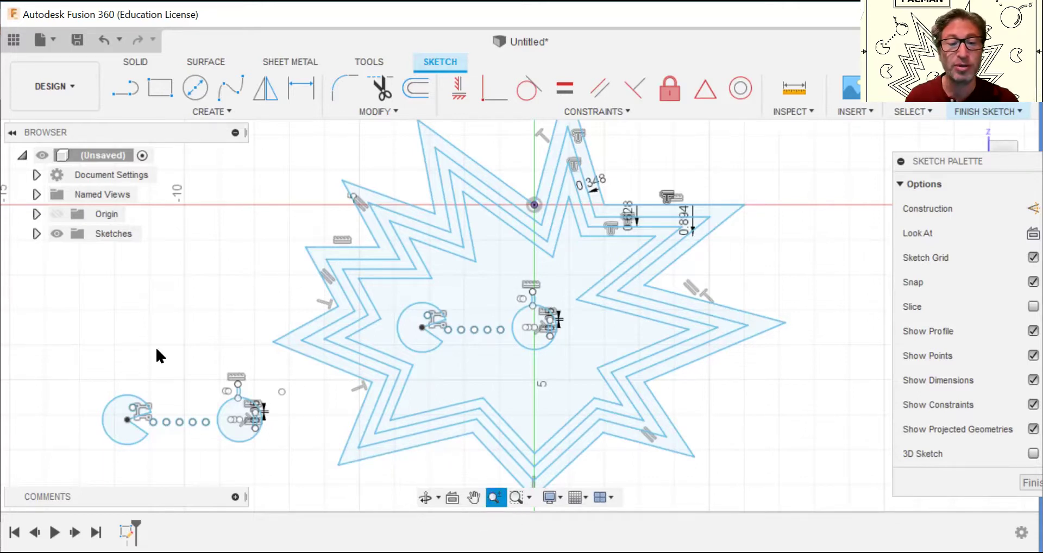
key("Escape")
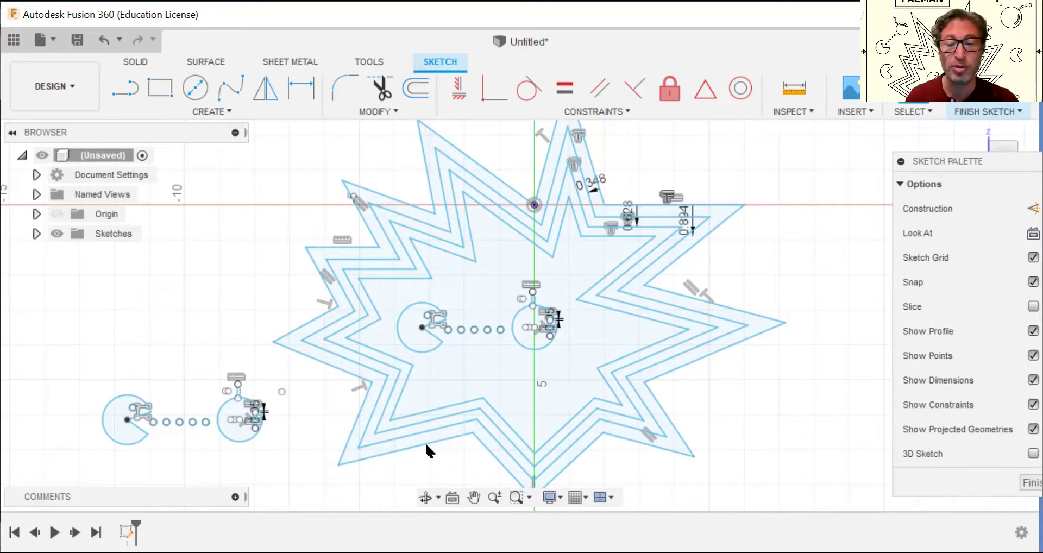
left_click(495, 497)
left_click_drag(251, 260, 75, 384)
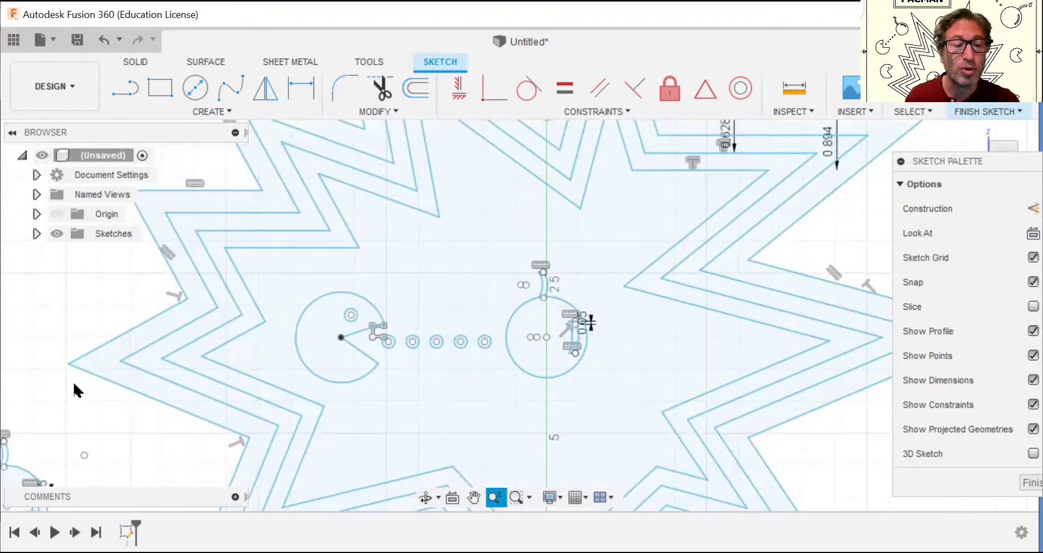
left_click(475, 498)
mouse_move(216, 286)
left_mouse_down()
mouse_move(571, 85)
mouse_move(557, 93)
left_mouse_up()
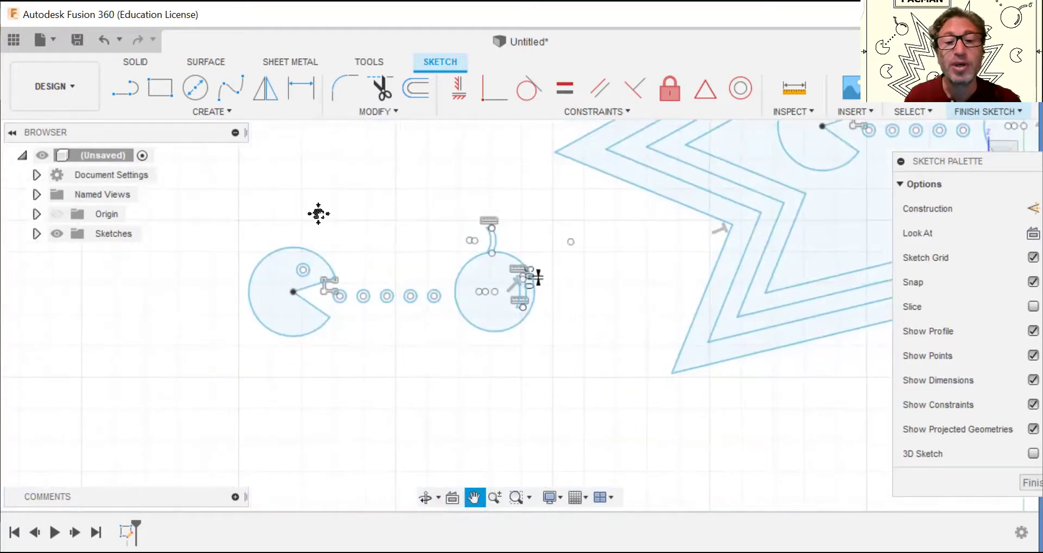
left_click(383, 112)
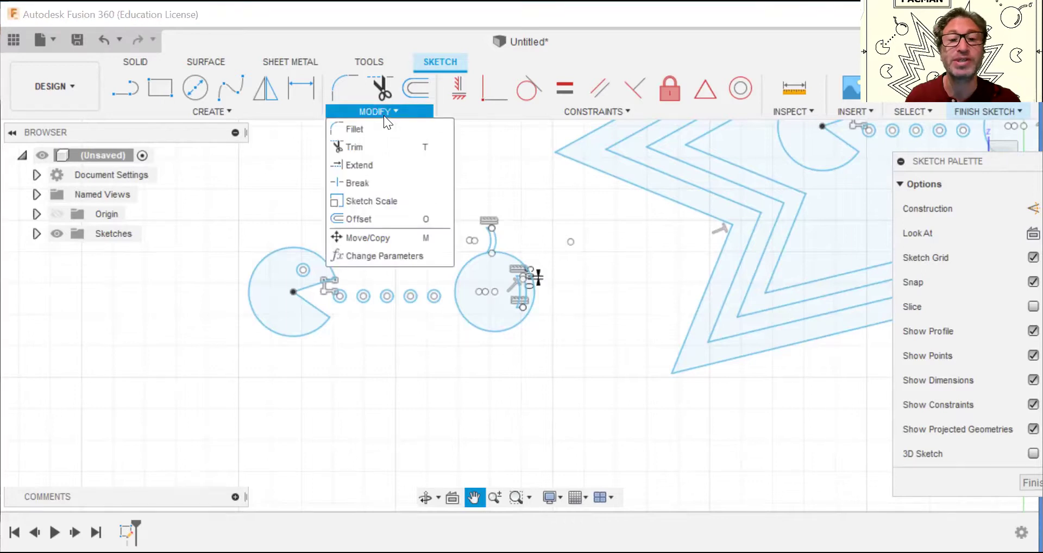
left_click(374, 201)
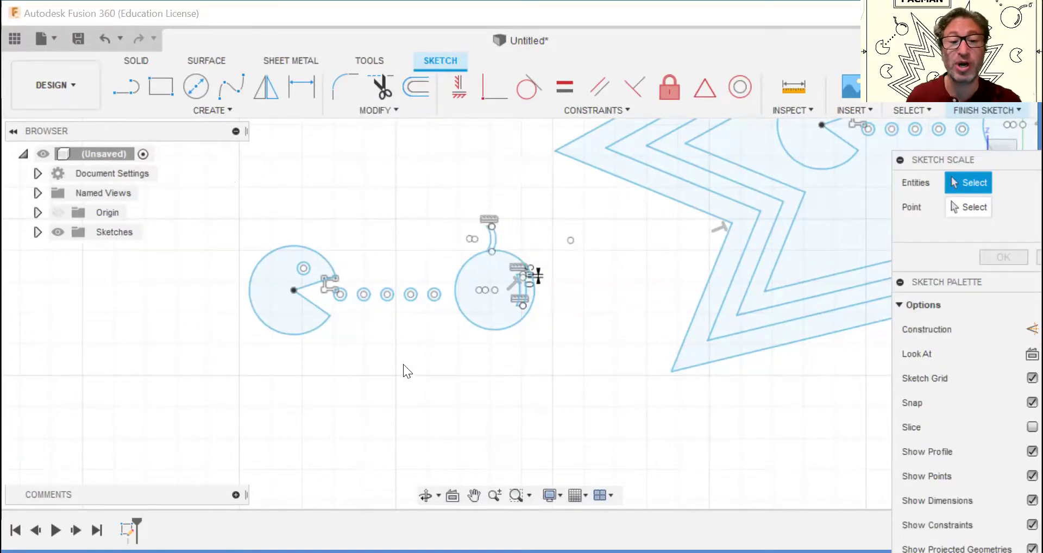
mouse_move(235, 175)
left_mouse_down()
mouse_move(623, 427)
mouse_move(643, 420)
left_mouse_up()
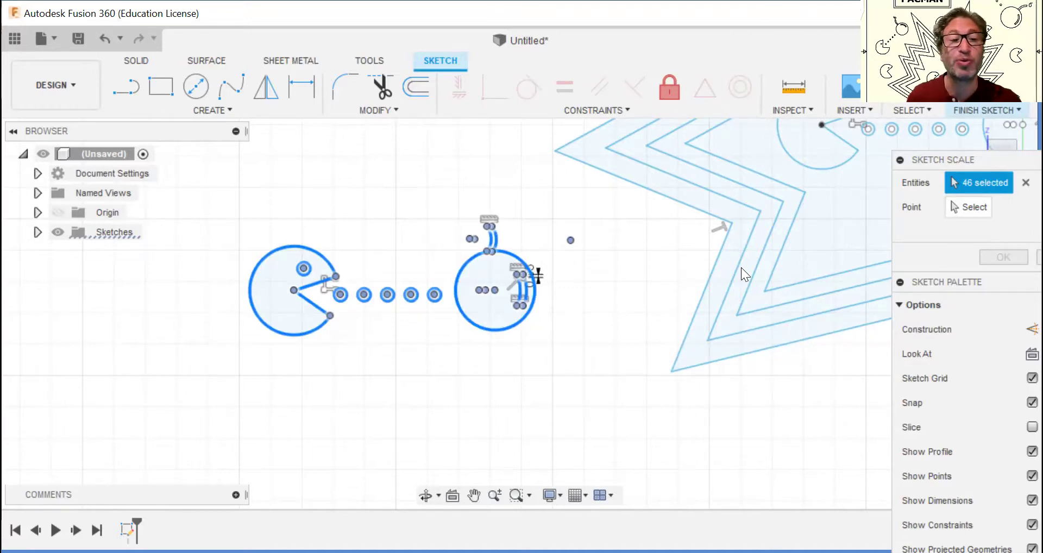
left_click_drag(945, 160, 108, 83)
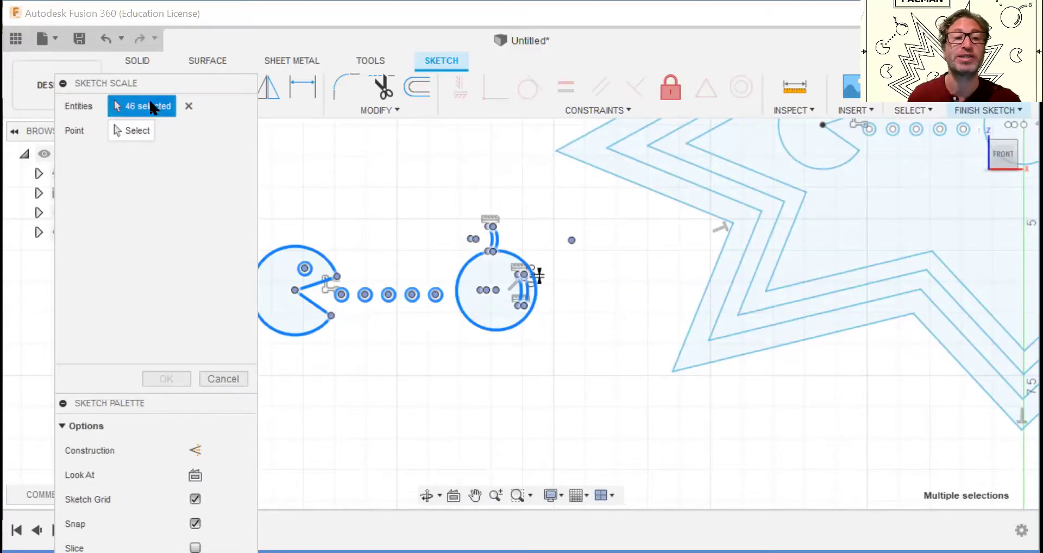
left_click_drag(165, 83, 110, 70)
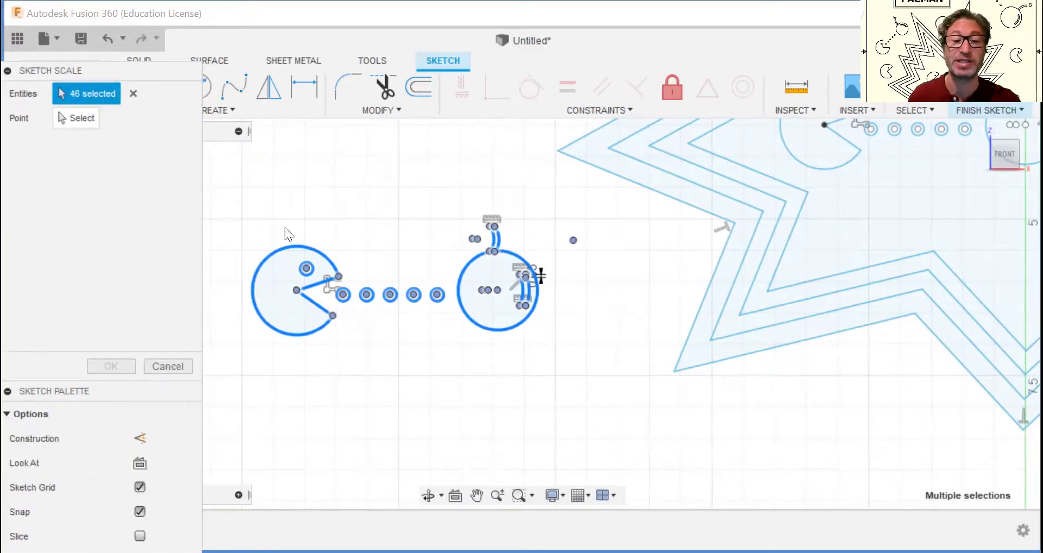
left_click(83, 123)
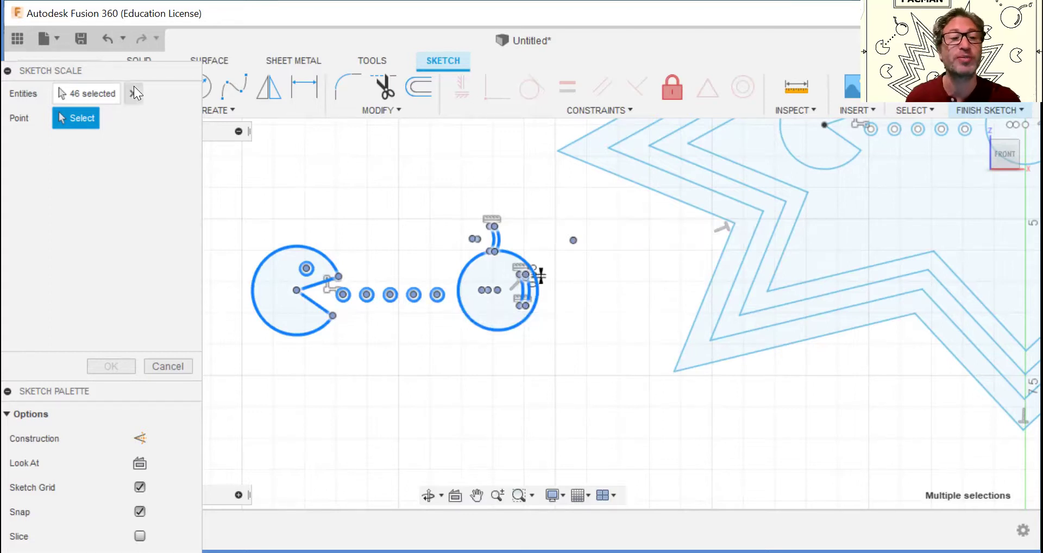
left_click(171, 361)
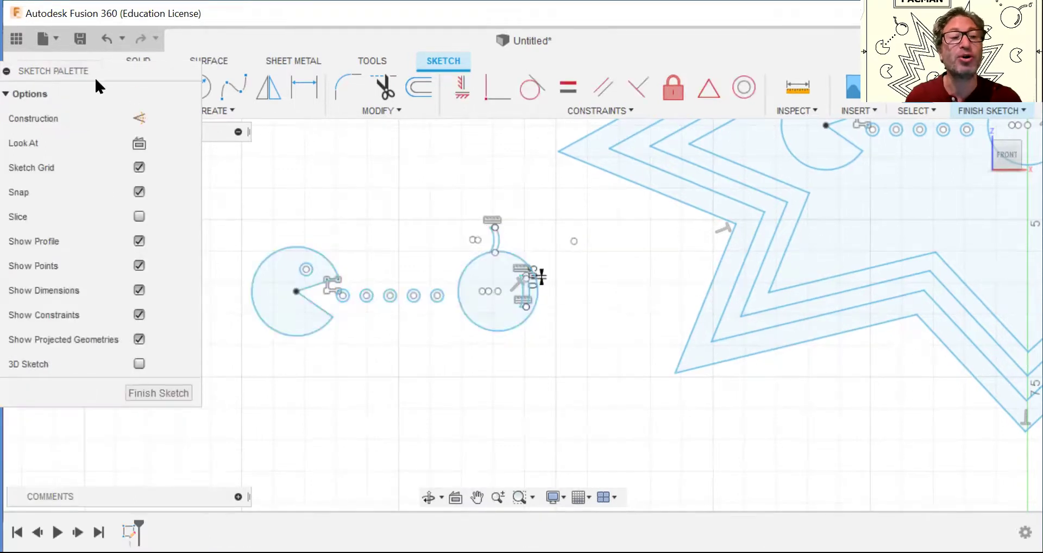
Turn on construction mode and draw a horizontal construction line about 2.13 in long below the copied Pac-Man group.
mouse_move(90, 75)
left_mouse_down()
mouse_move(186, 68)
mouse_move(92, 88)
mouse_move(103, 82)
mouse_move(103, 91)
left_mouse_up()
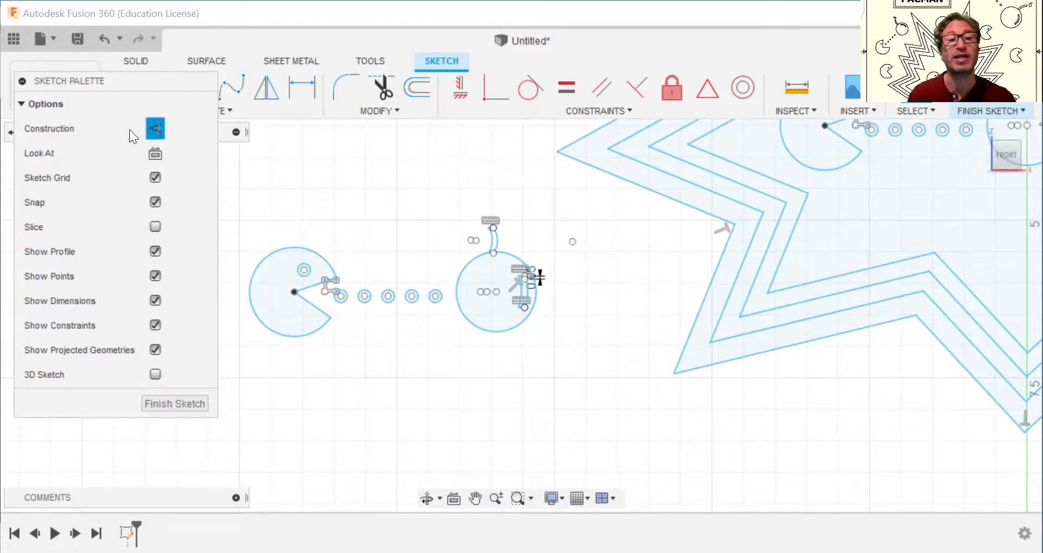
mouse_move(149, 91)
left_mouse_down()
mouse_move(123, 212)
mouse_move(130, 196)
left_mouse_up()
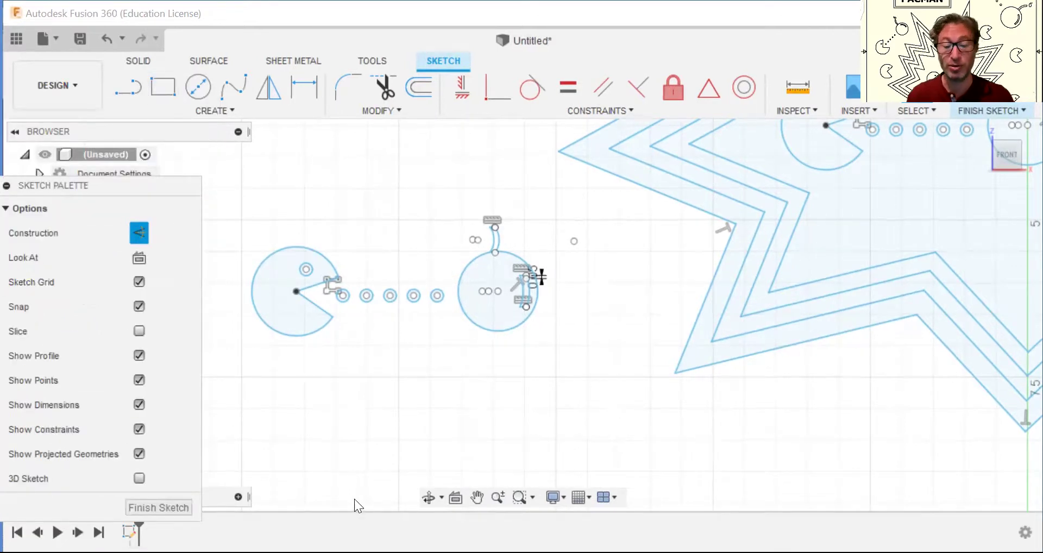
key("l")
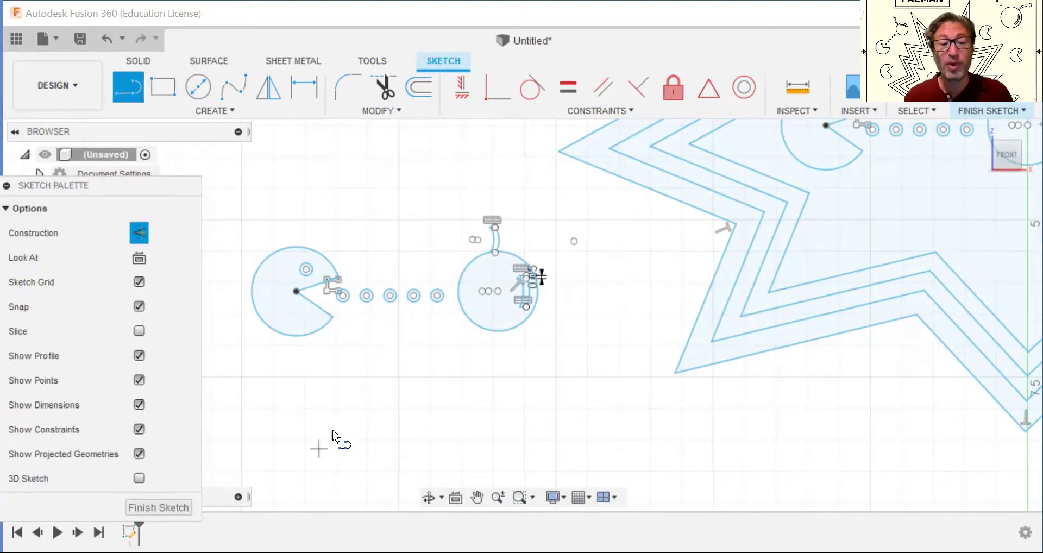
left_click(336, 376)
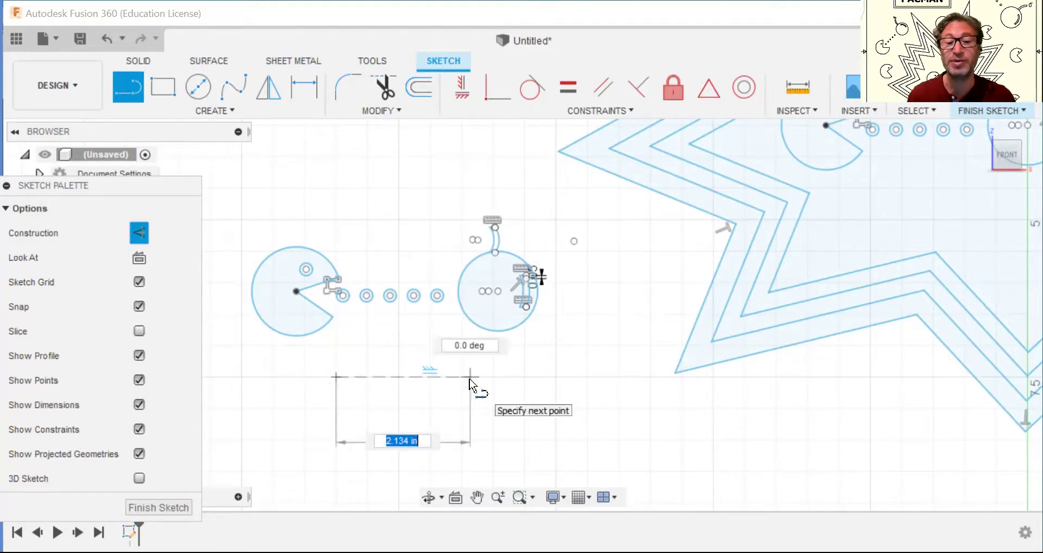
left_click(470, 378)
key("Escape")
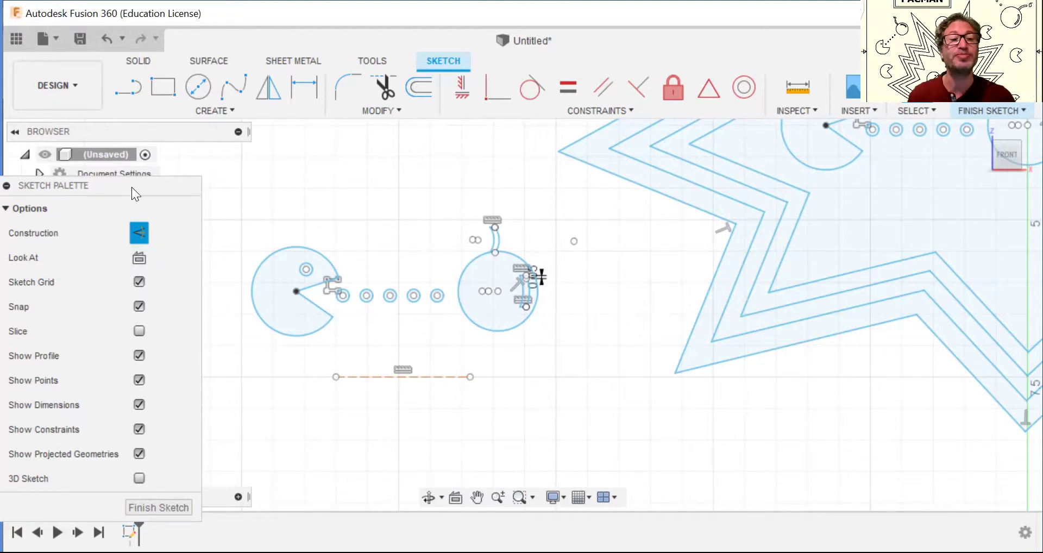
Try scaling the copied Pac-Man, pellets and stemmed circle by 2.00 about the construction line's left end with Sketch Scale, then cancel.
left_click(362, 113)
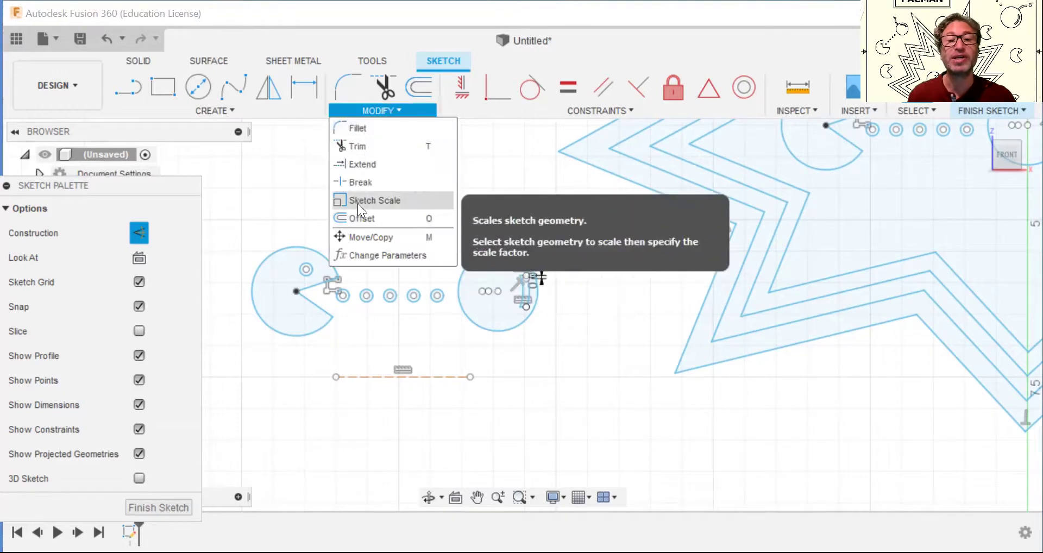
left_click(357, 201)
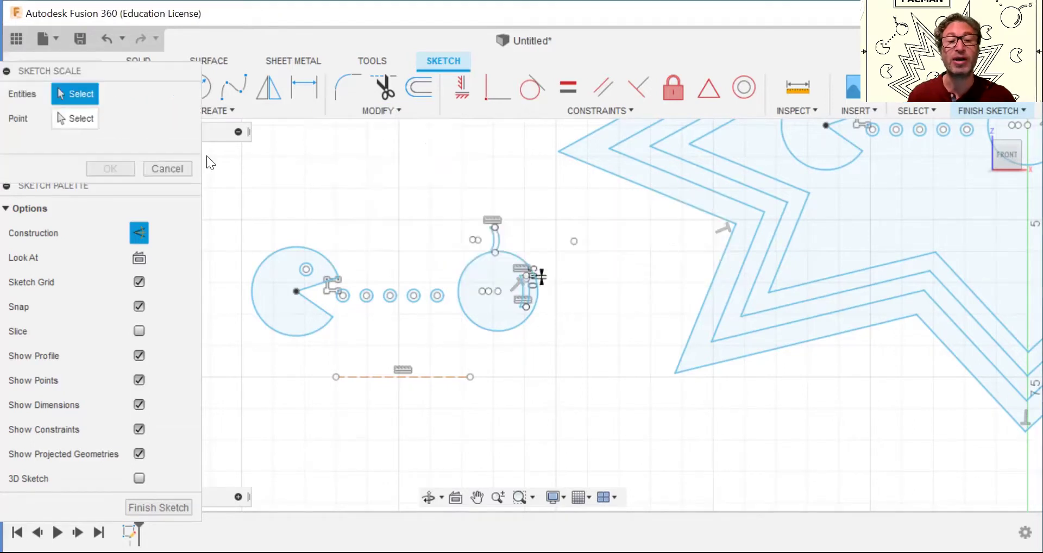
mouse_move(221, 190)
left_mouse_down()
mouse_move(556, 371)
mouse_move(588, 351)
left_mouse_up()
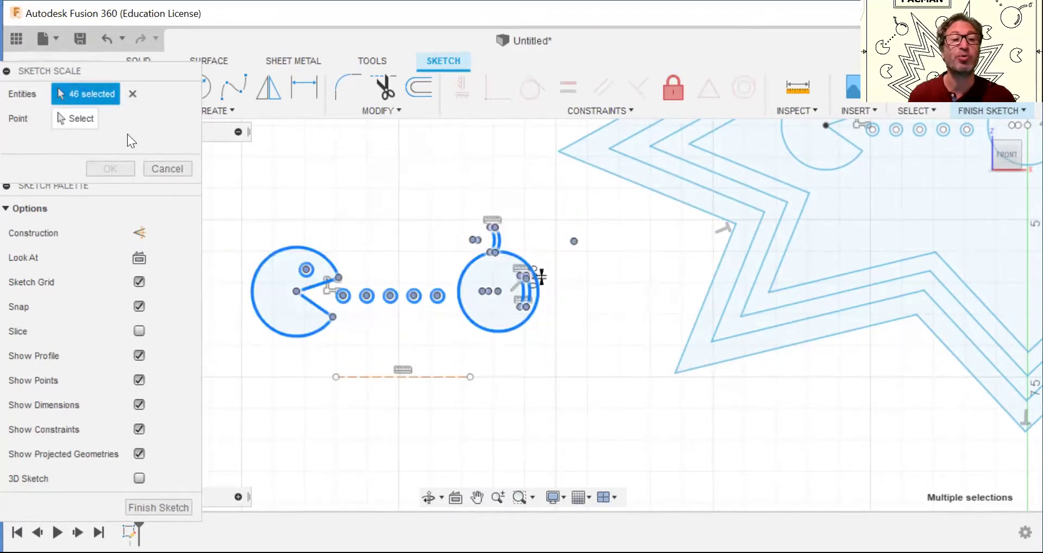
left_click(80, 119)
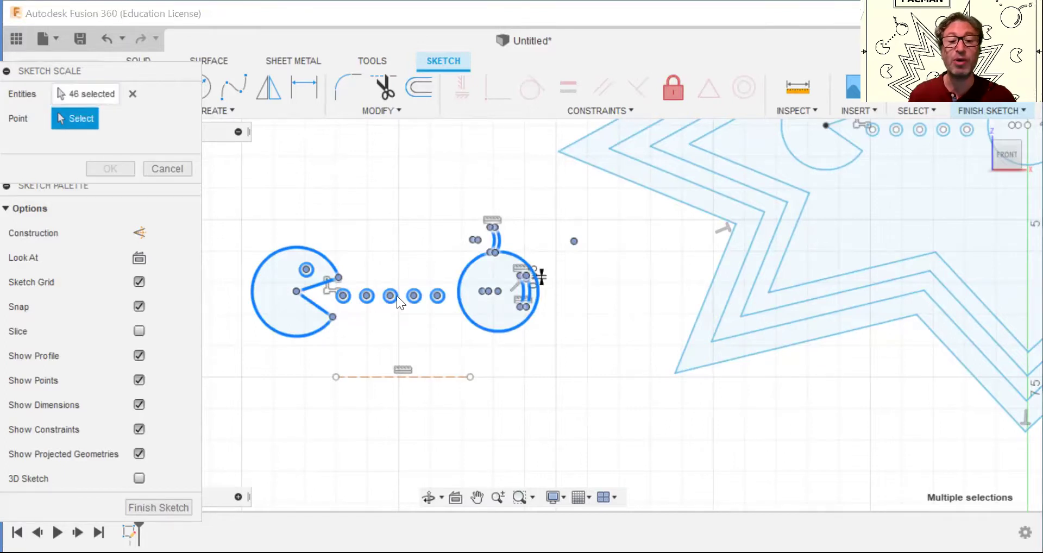
left_click(336, 377)
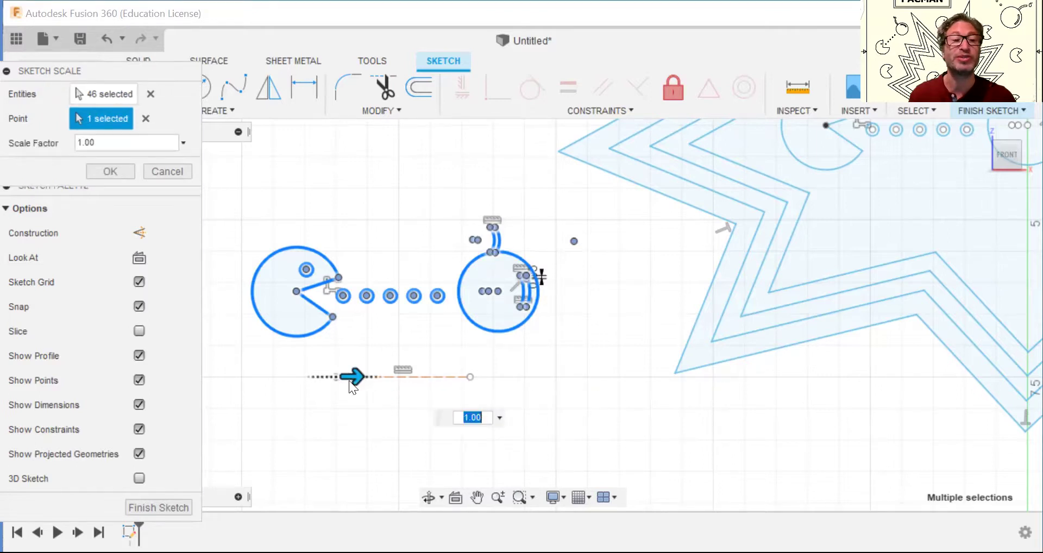
mouse_move(98, 67)
left_mouse_down()
mouse_move(531, 110)
mouse_move(197, 90)
mouse_move(265, 83)
left_mouse_up()
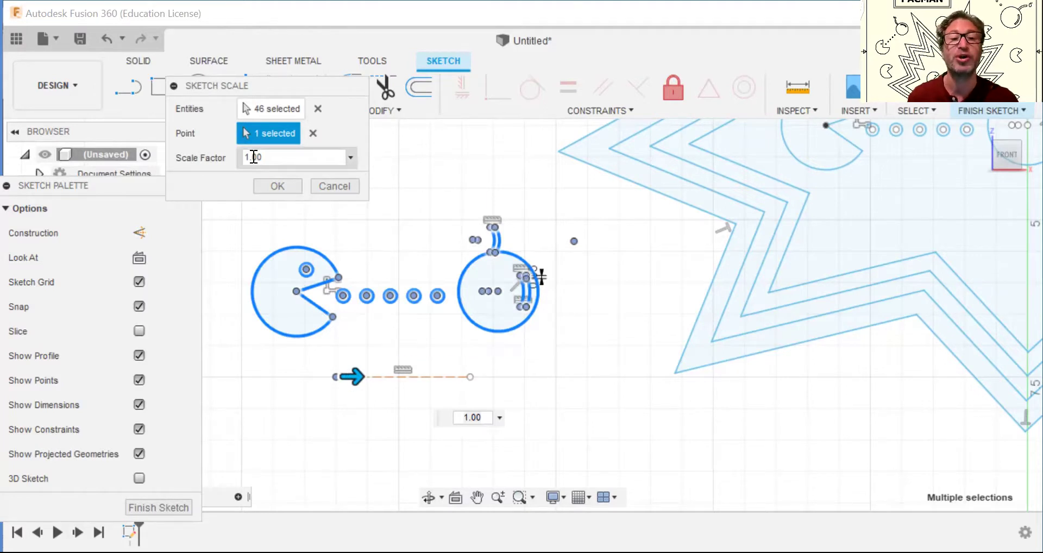
left_click(349, 159)
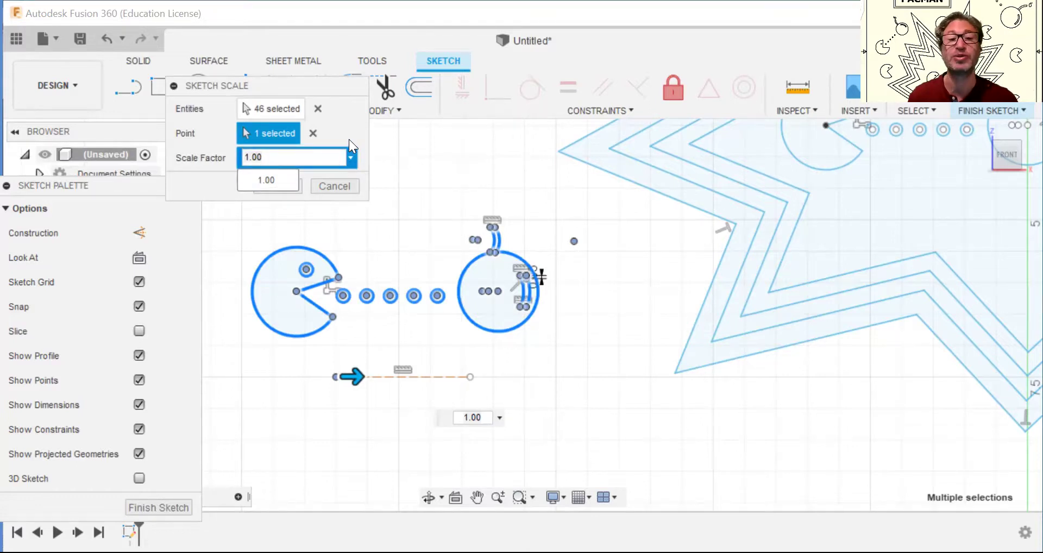
double_click(249, 158)
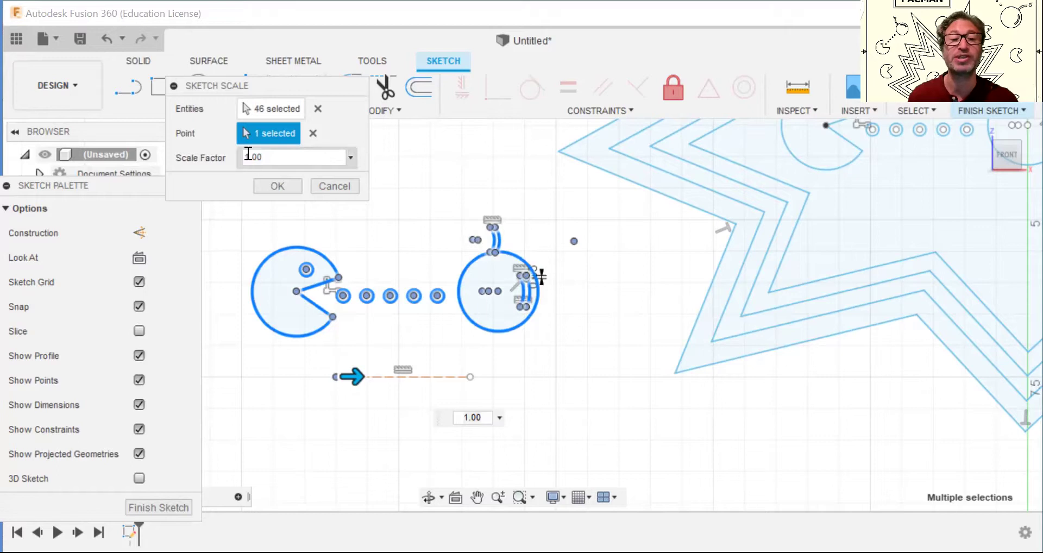
left_click(247, 156)
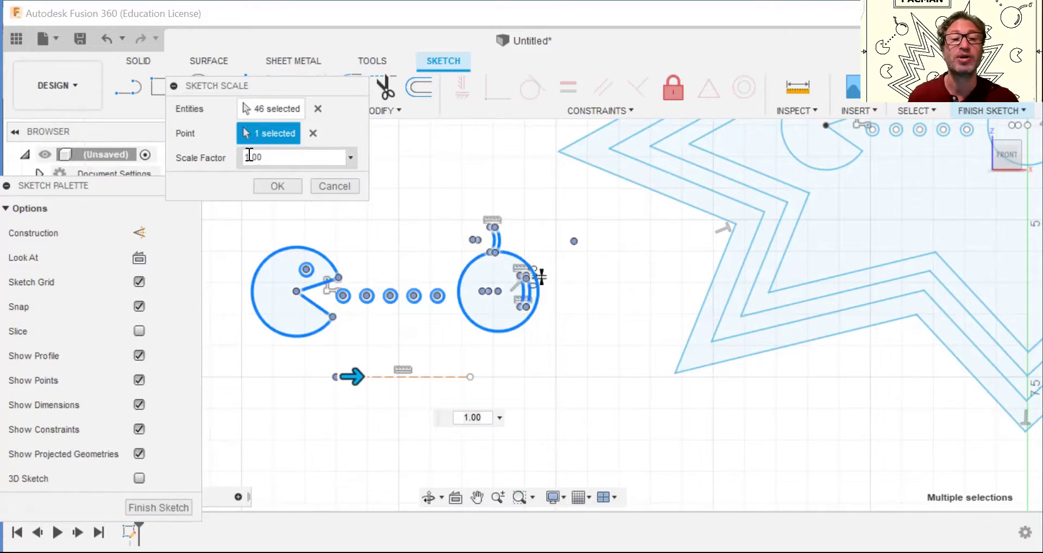
key("Delete")
key("Delete")
type("2")
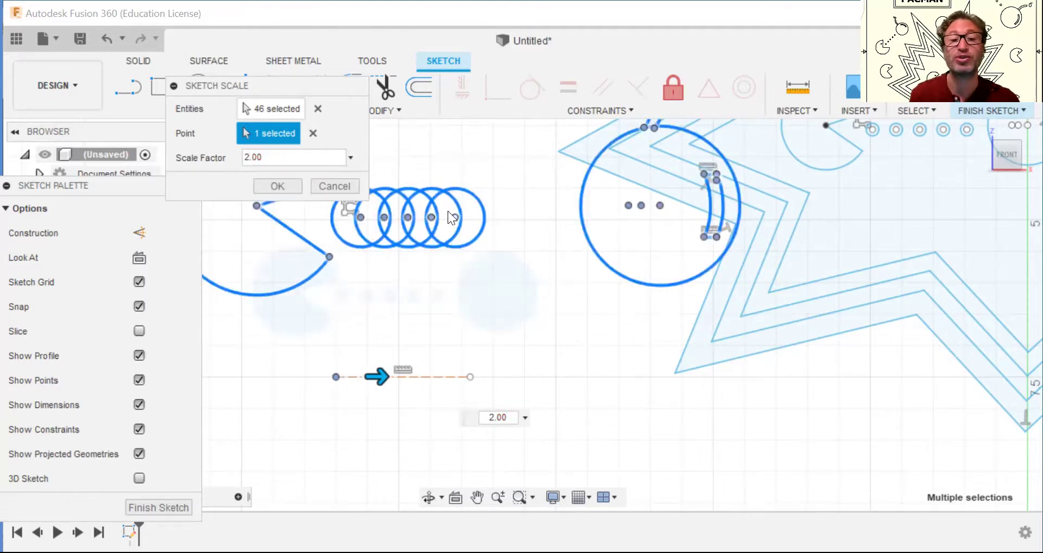
left_click(327, 186)
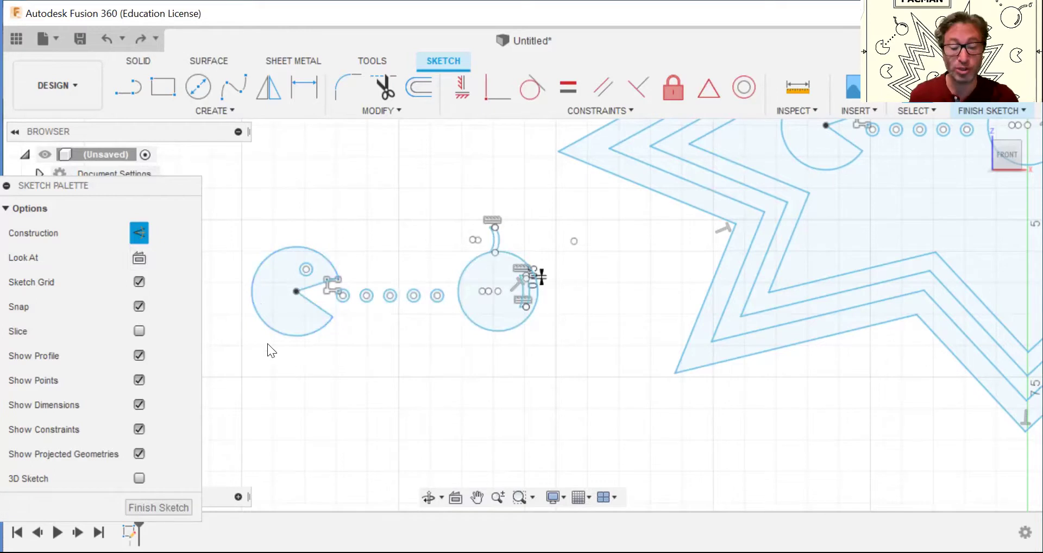
Draw a new horizontal construction line below the copied group, from under Pac-Man's mouth to under the stemmed circle.
key("l")
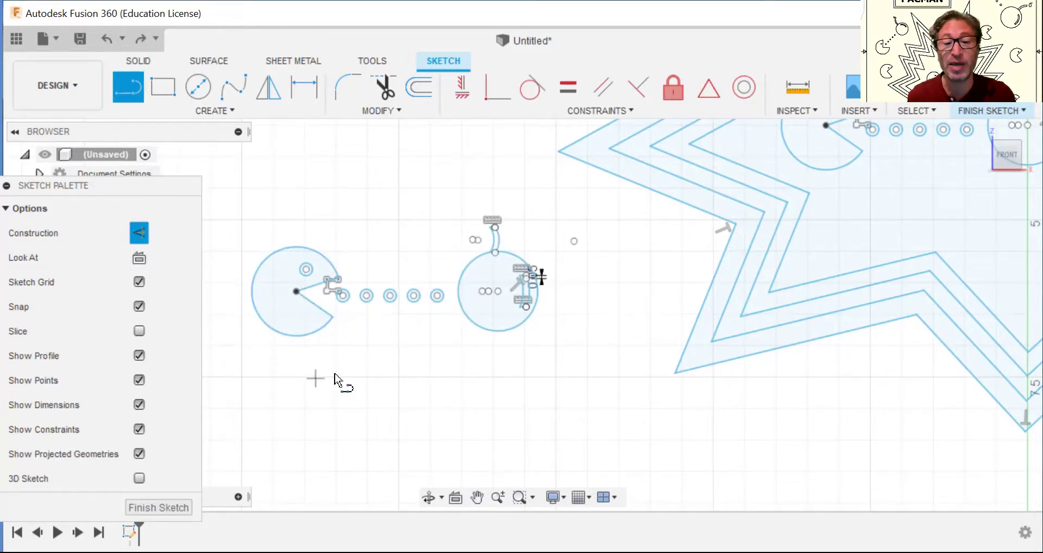
left_click(460, 379)
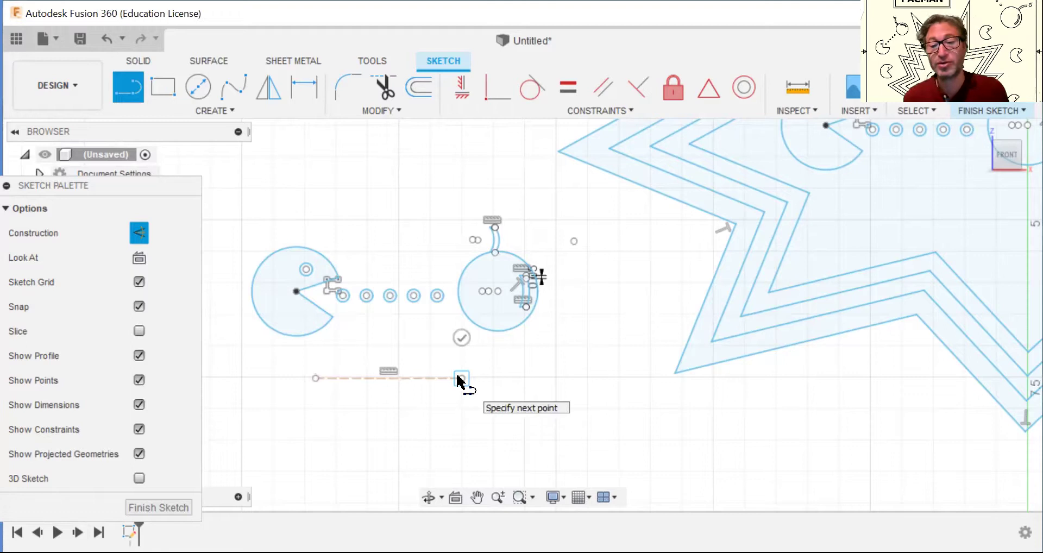
right_click(460, 379)
left_click(492, 376)
key("c")
left_click(462, 378)
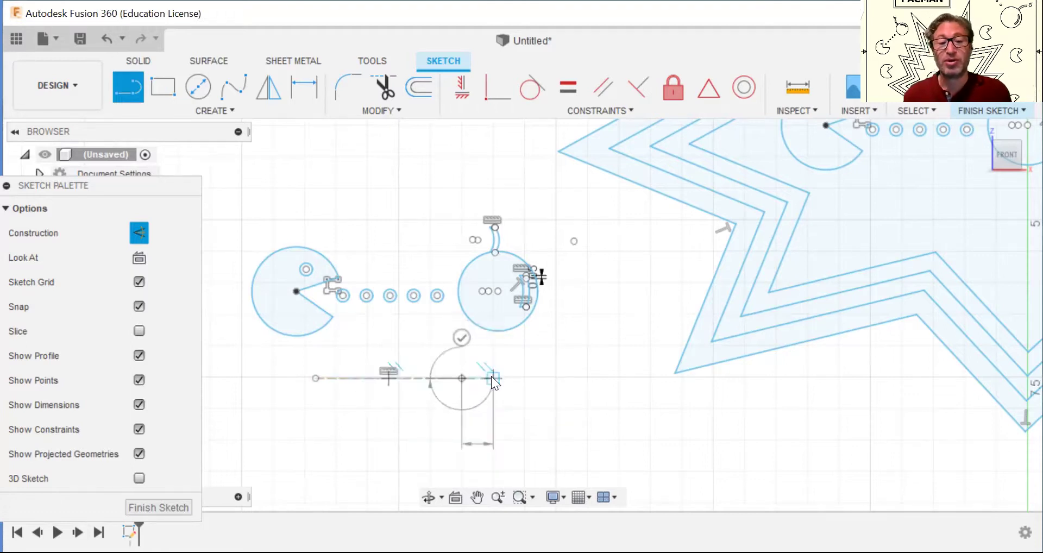
key("Escape")
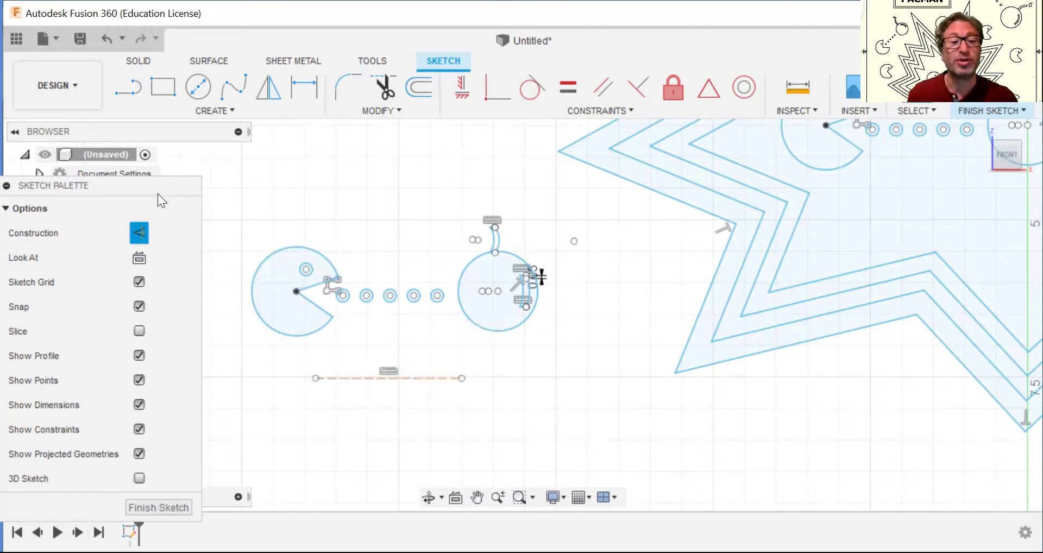
Scale the copied Pac-Man, pellets and stemmed circle by a factor of 1.528 about the construction line's left end with Sketch Scale.
left_click(385, 111)
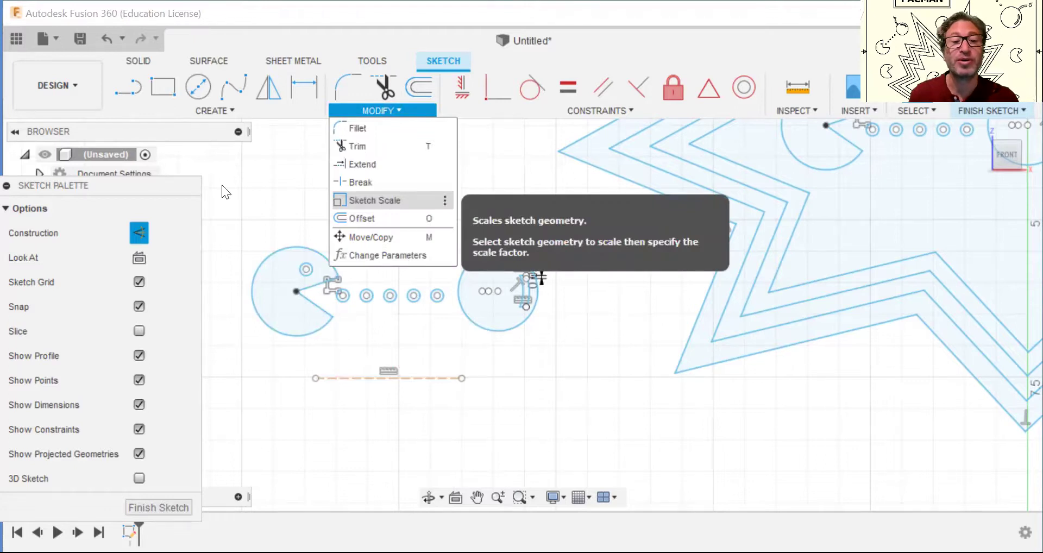
left_click(382, 201)
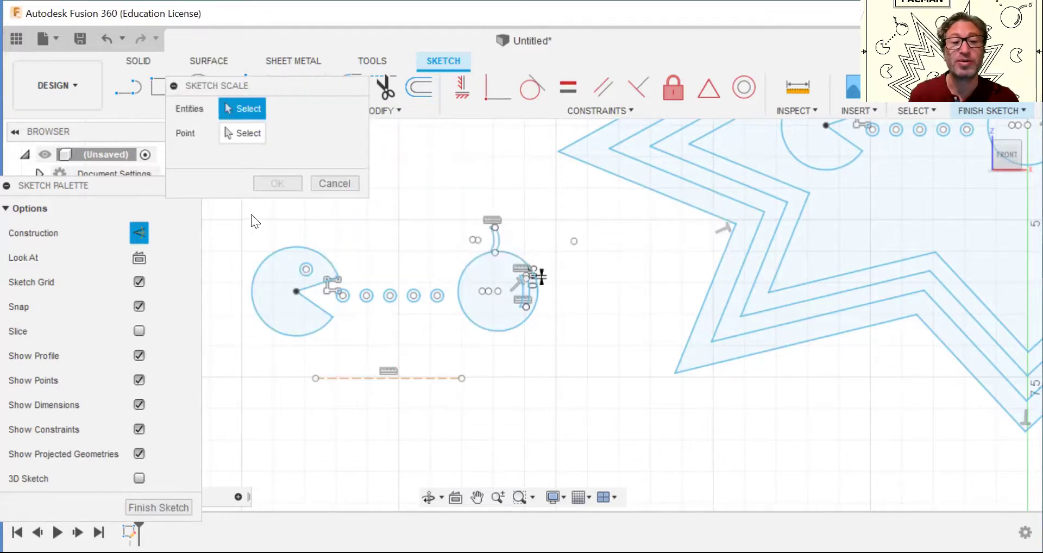
mouse_move(222, 198)
left_mouse_down()
mouse_move(478, 344)
mouse_move(604, 368)
mouse_move(611, 357)
left_mouse_up()
left_click(246, 133)
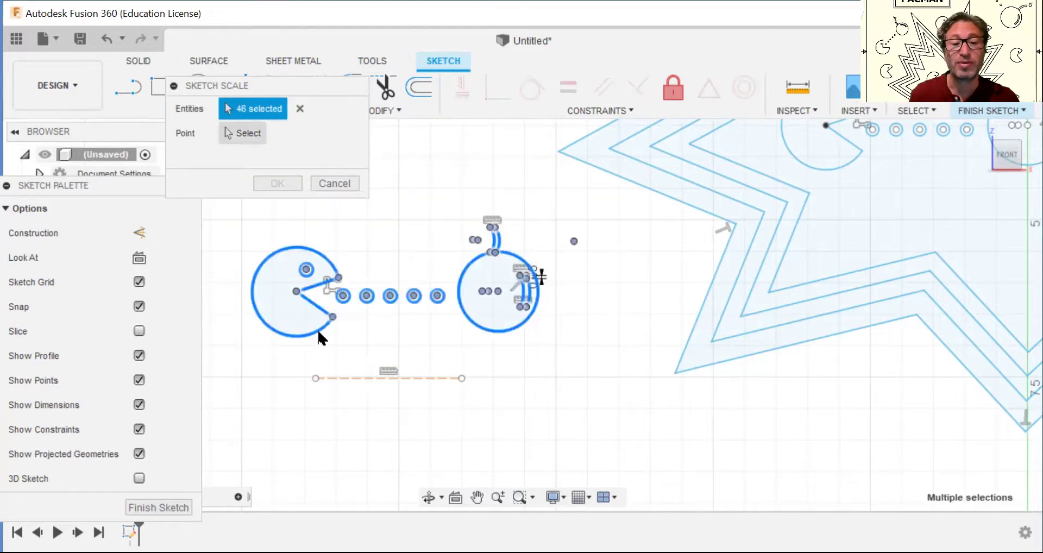
left_click(326, 378)
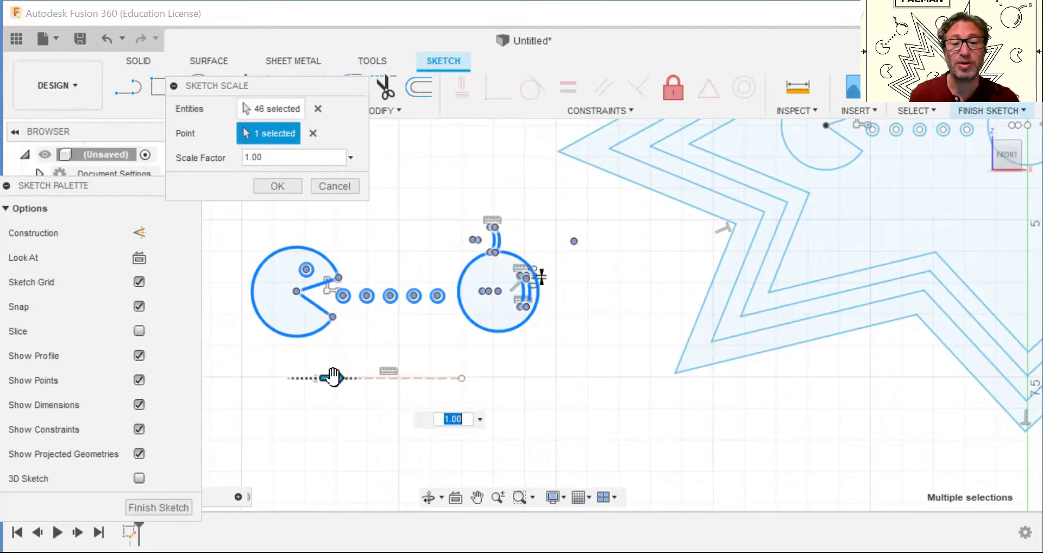
left_click_drag(333, 376, 347, 378)
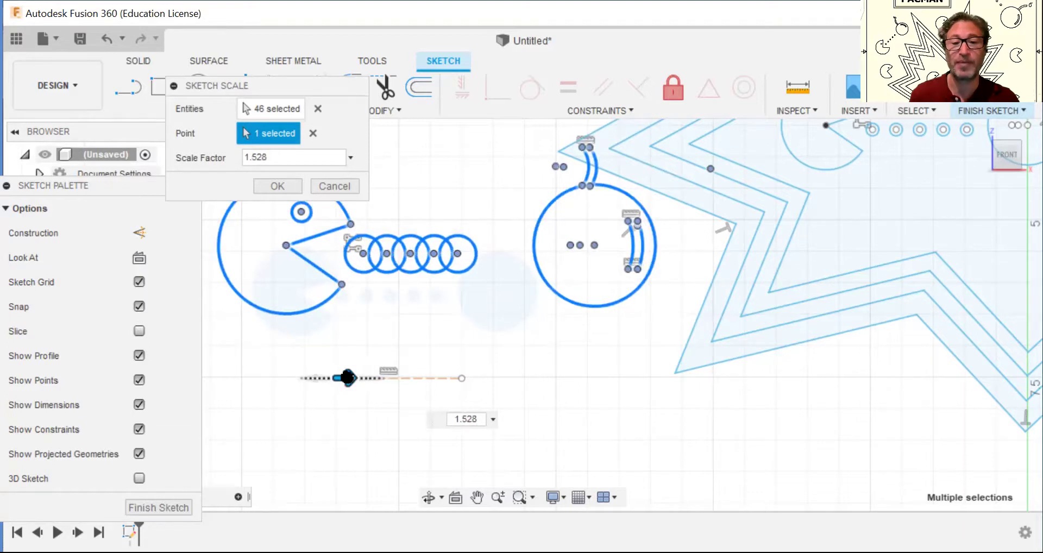
left_click_drag(348, 377, 348, 378)
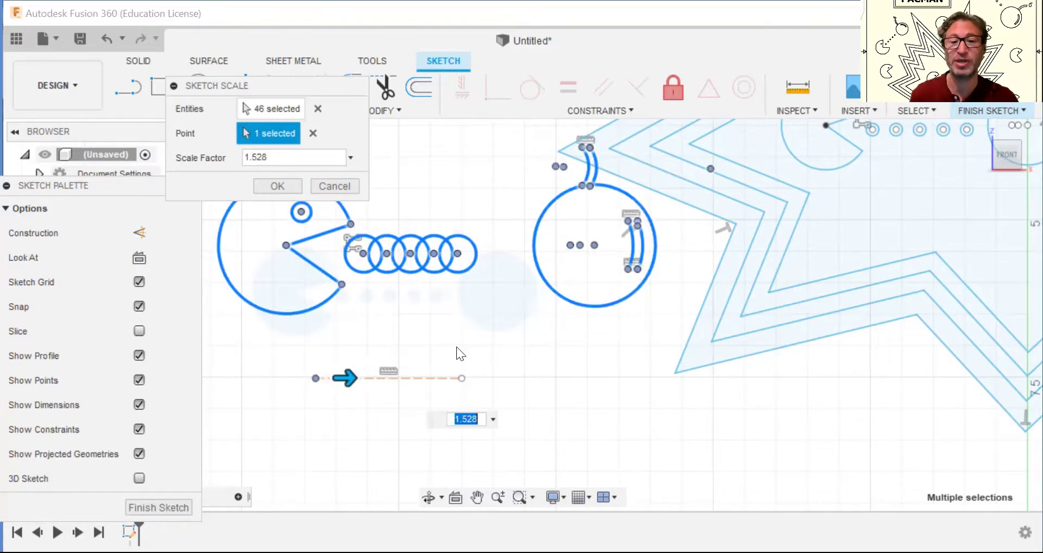
key("Return")
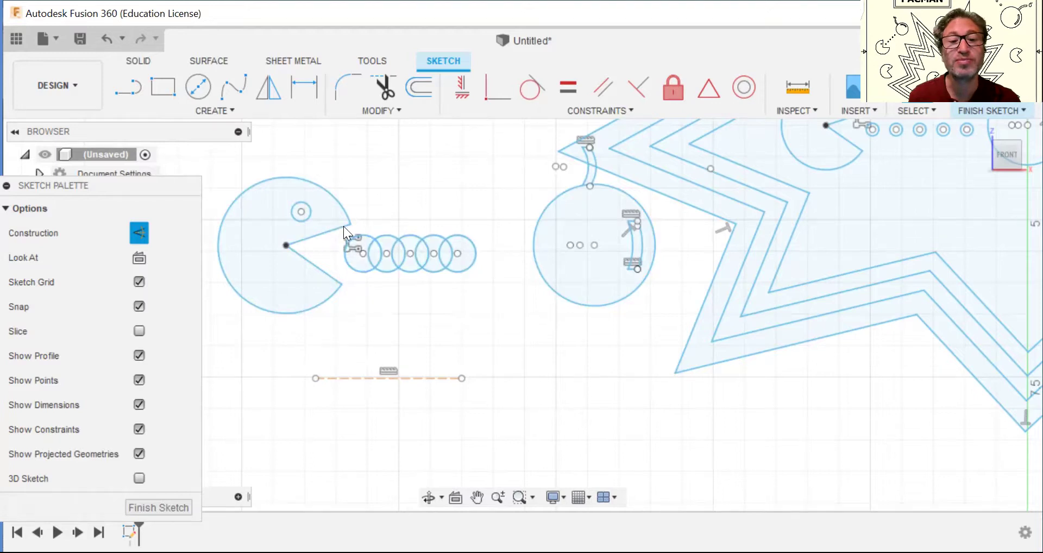
Create a rectangular pattern of the scaled group's overlapping pellets with quantity 3 over a 0.75 in horizontal extent.
left_click_drag(486, 205, 356, 290)
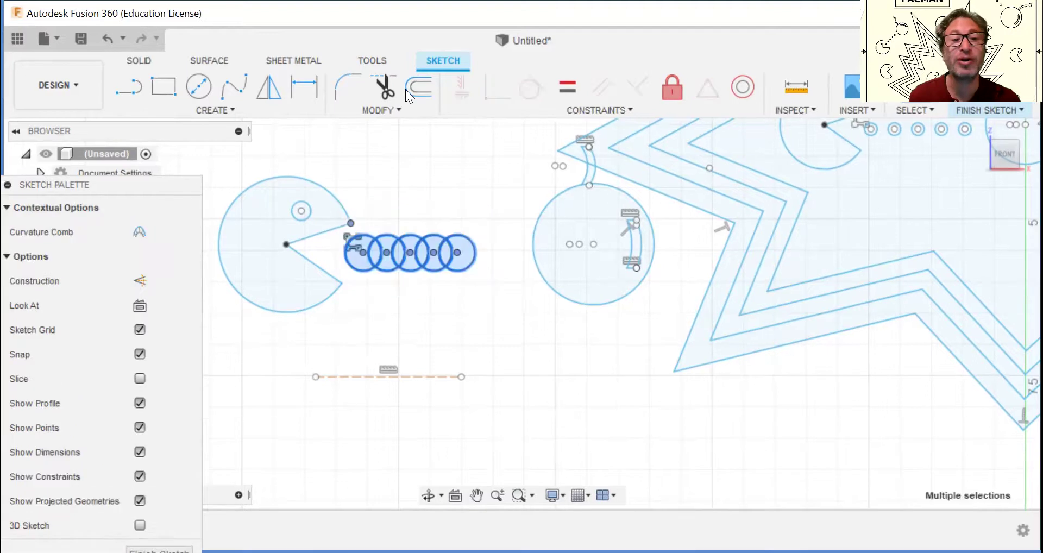
left_click(230, 112)
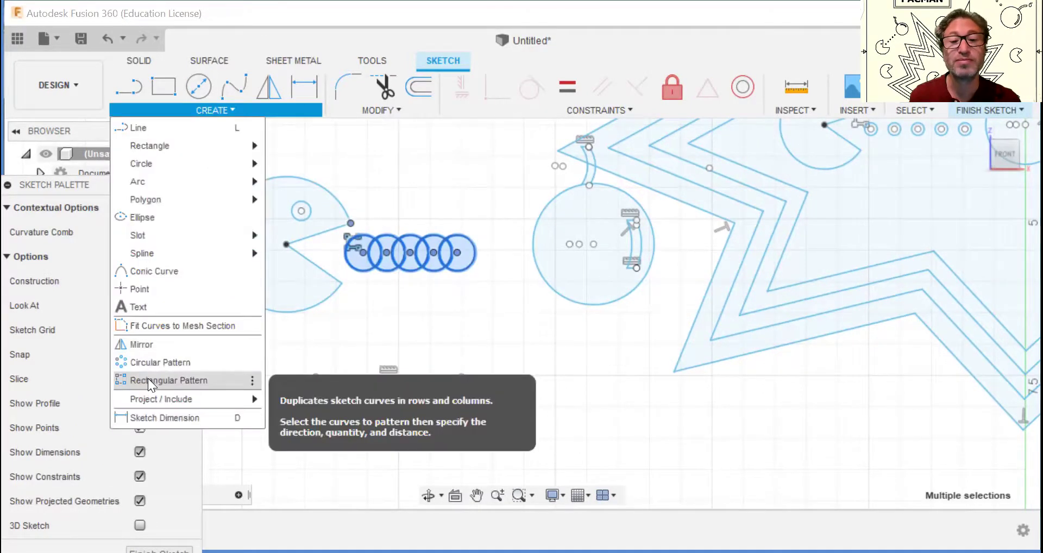
left_click(148, 380)
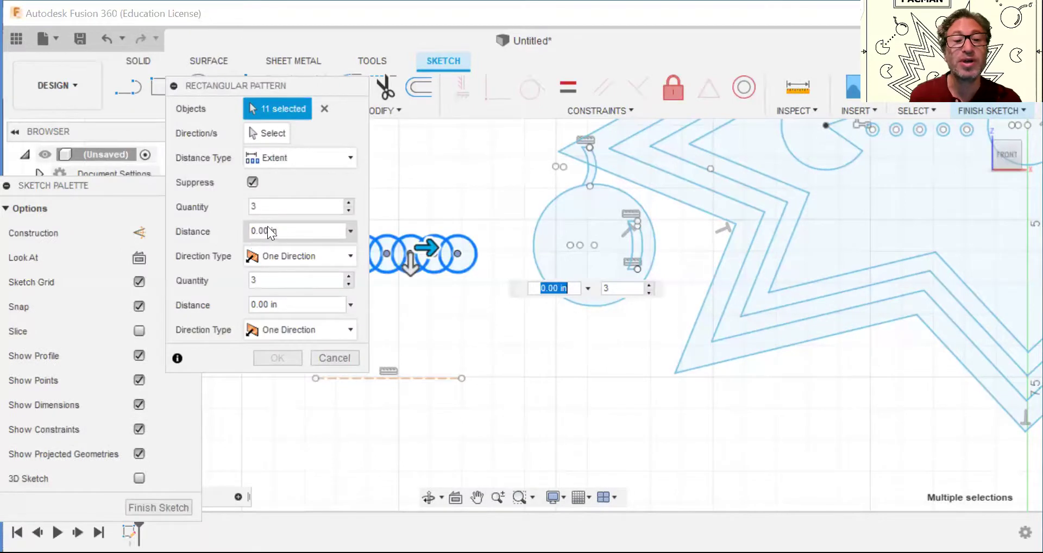
left_click(249, 238)
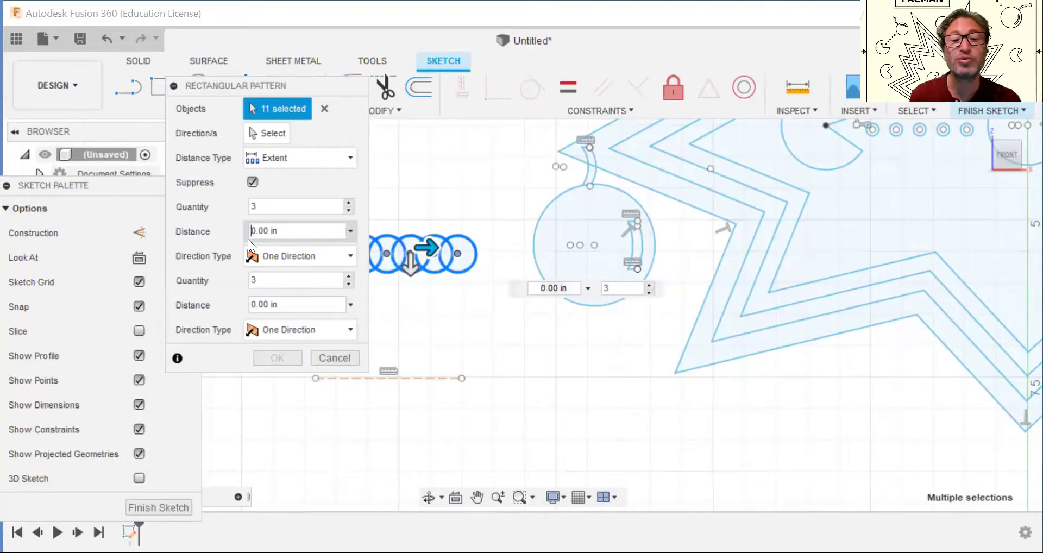
left_click_drag(259, 230, 263, 228)
type("50")
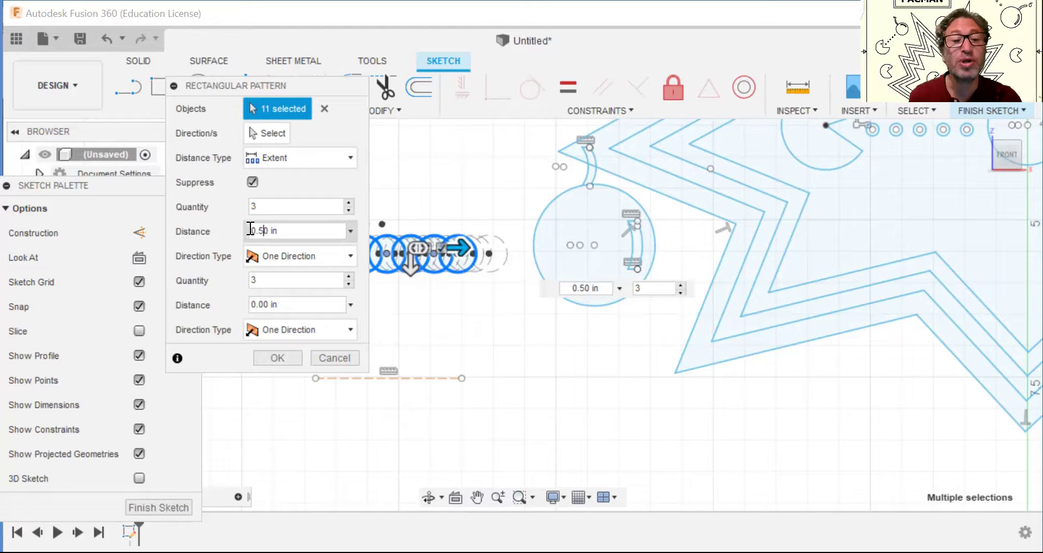
left_click_drag(250, 231, 267, 228)
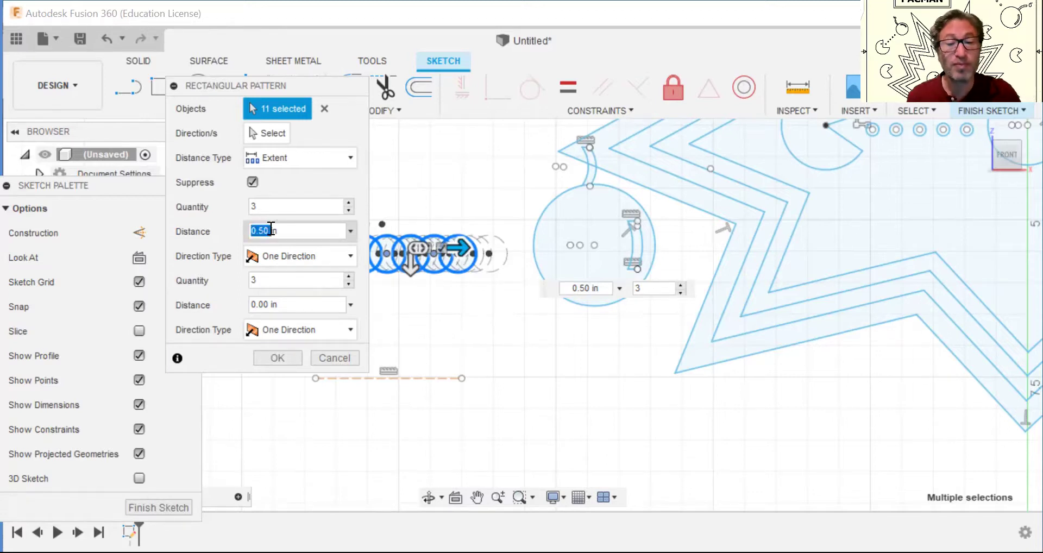
type("1")
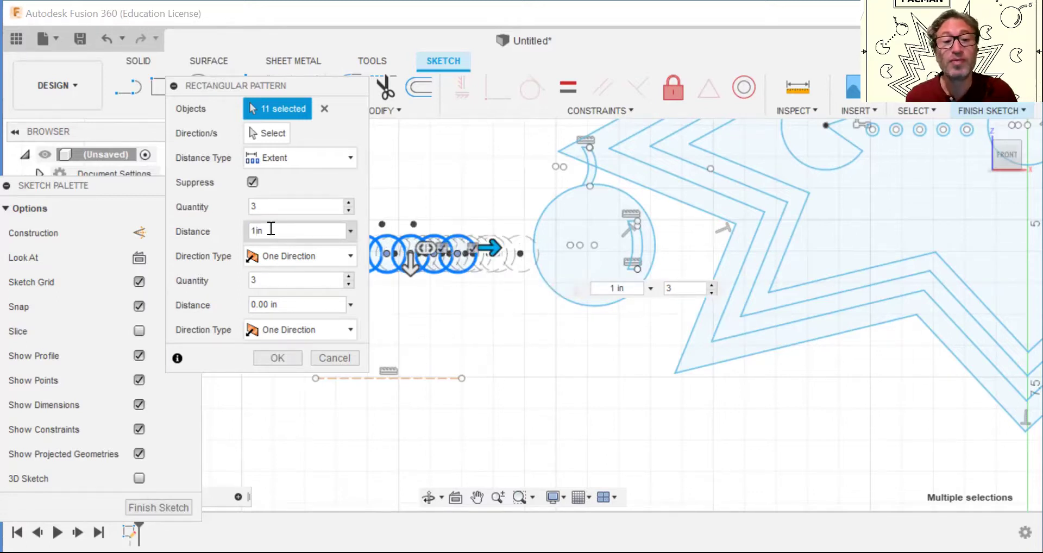
left_click_drag(263, 231, 244, 231)
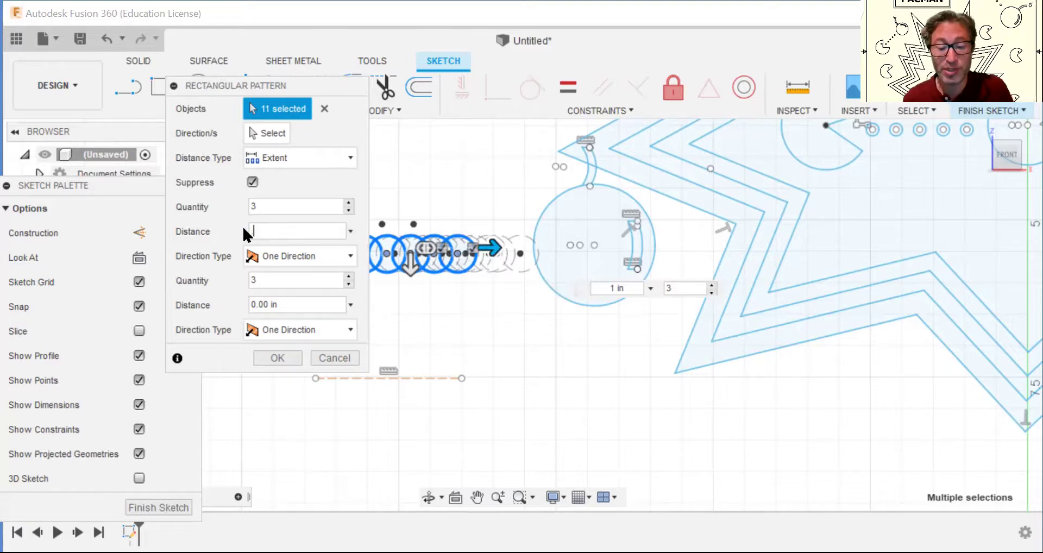
type(".75")
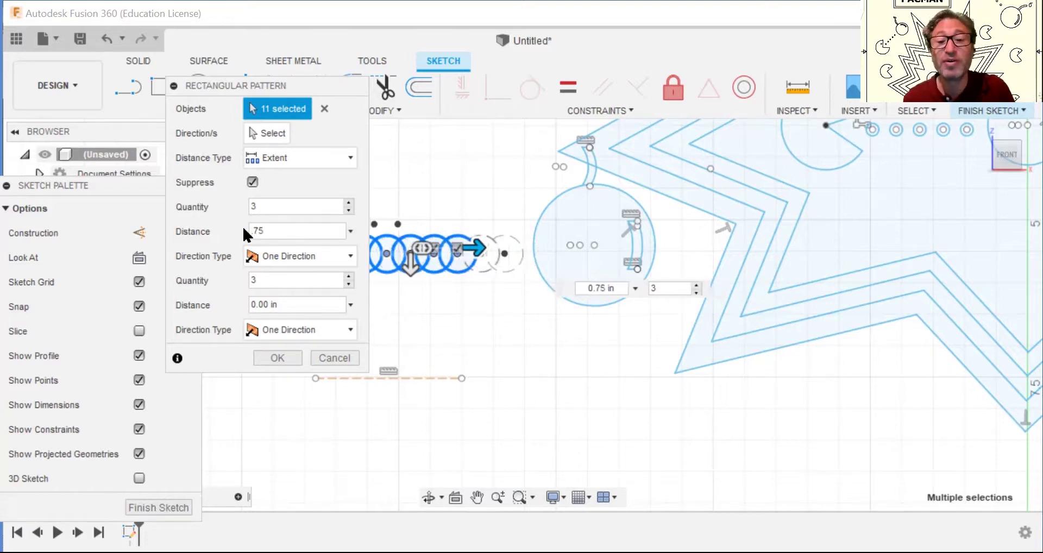
key("Return")
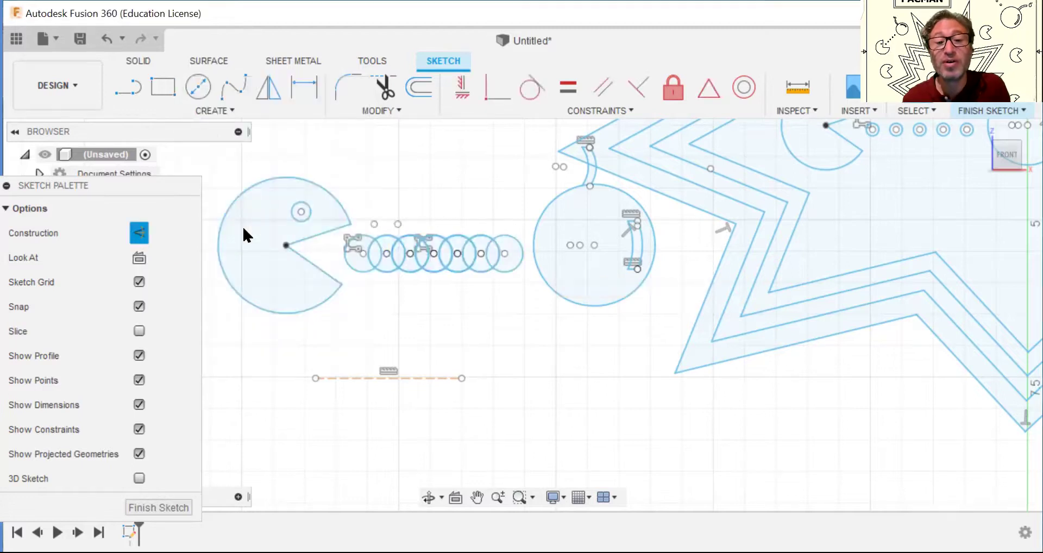
Delete the overlapping second and fourth pellets from the scaled row, including their stacked duplicates.
left_click(381, 235)
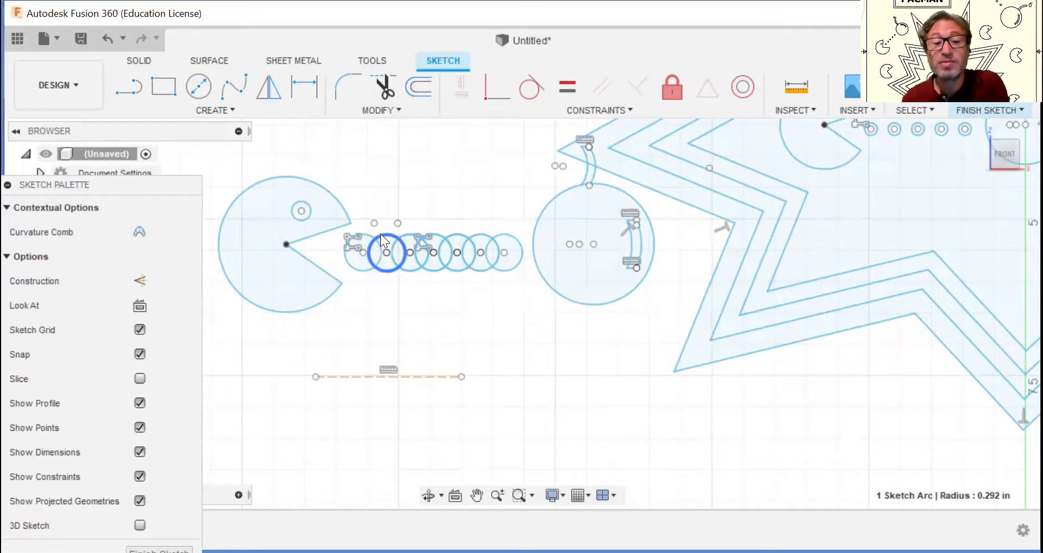
key("x")
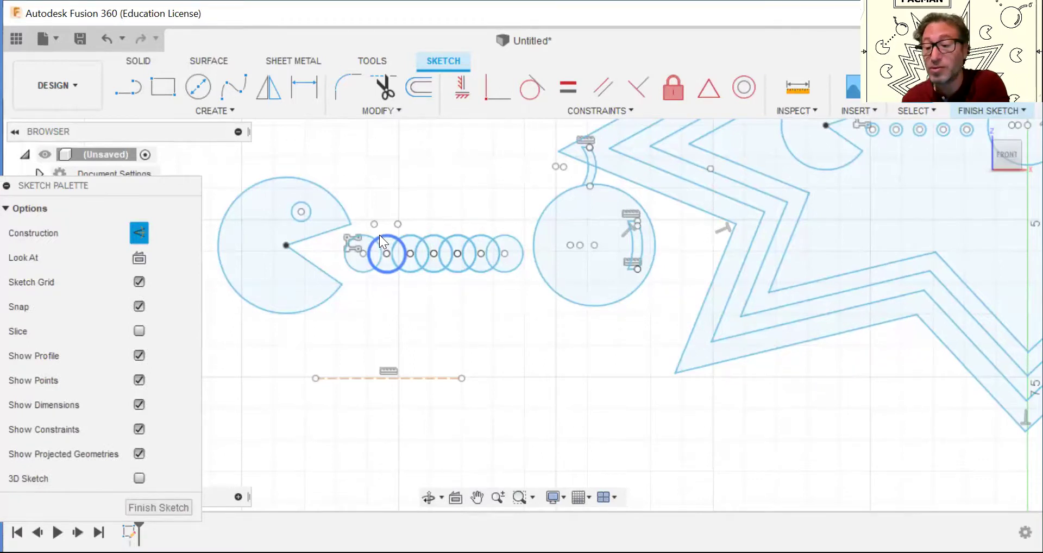
left_click(379, 235)
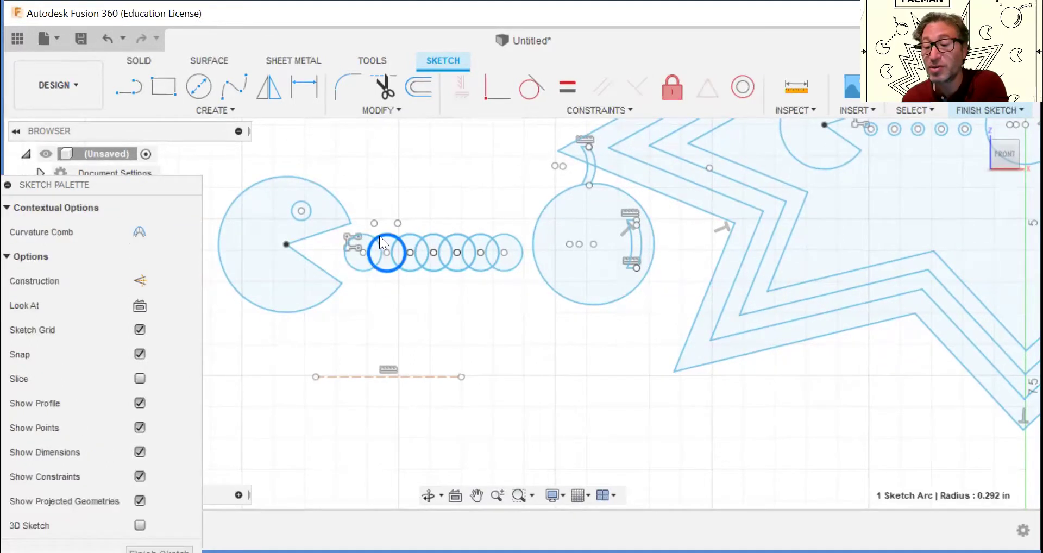
key("Delete")
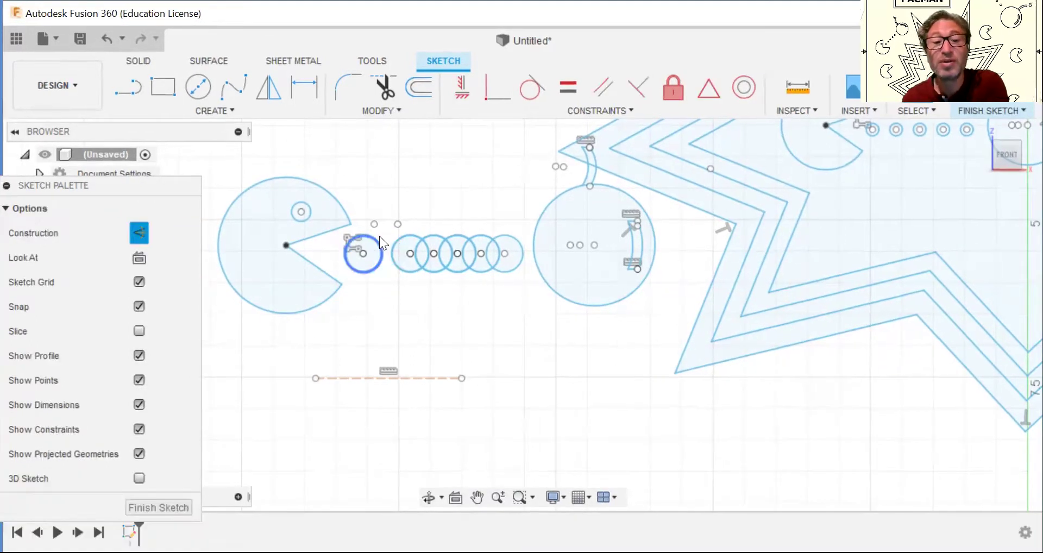
left_click(429, 234)
key("Delete")
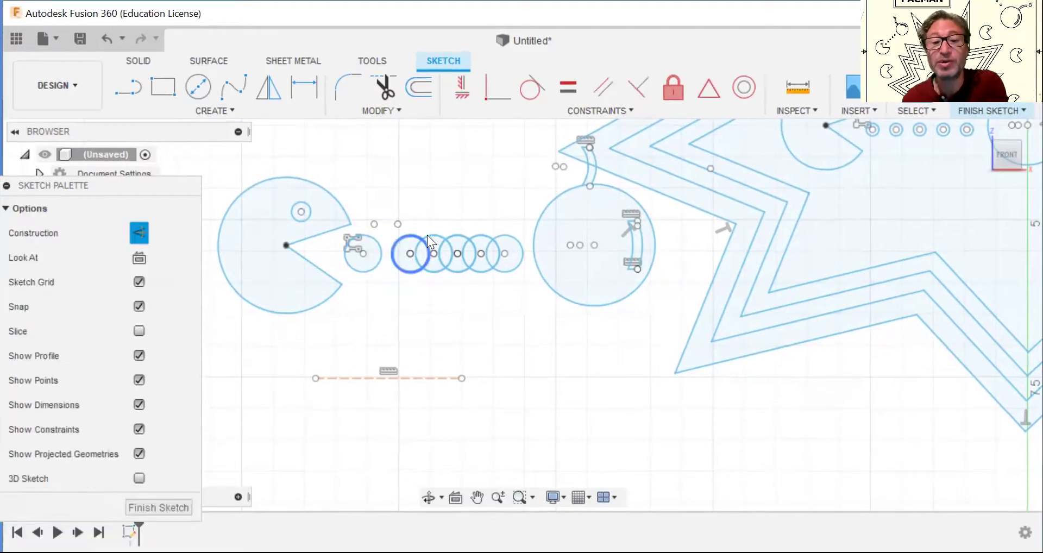
left_click(429, 234)
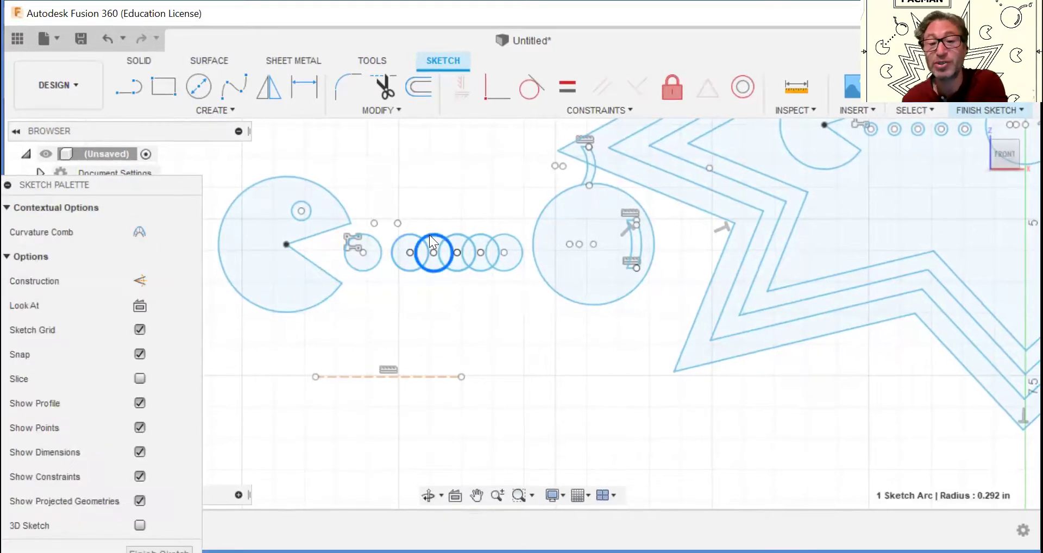
key("Delete")
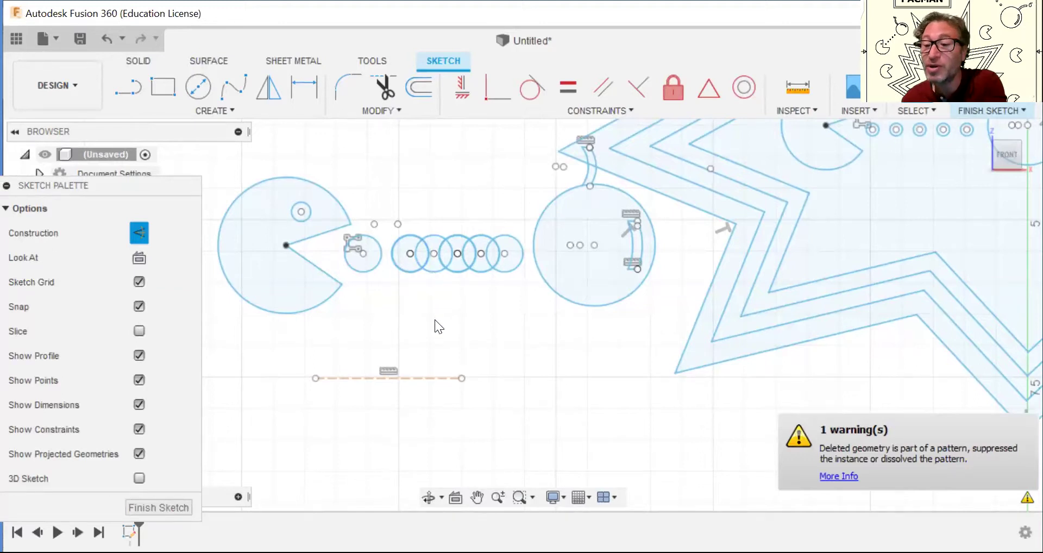
left_click(438, 265)
key("Delete")
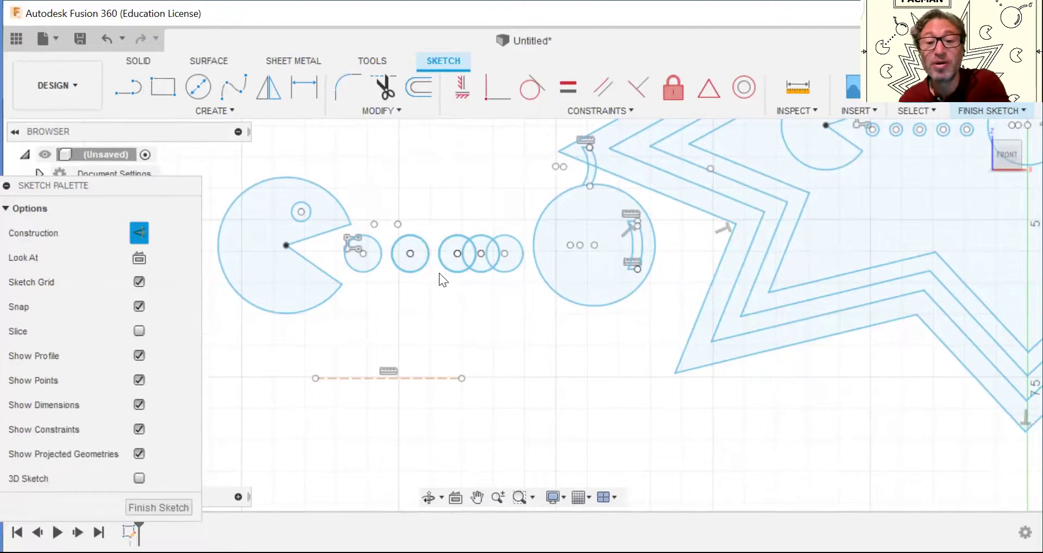
Delete the overlapping sixth pellet with its duplicate, and the construction line below the scaled group.
left_click(478, 272)
key("Delete")
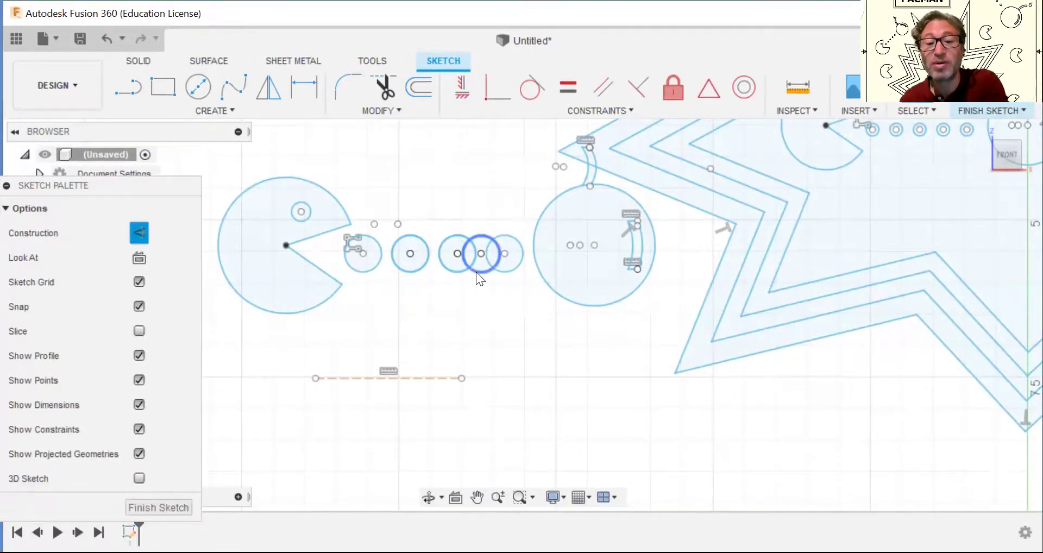
left_click(476, 272)
key("Delete")
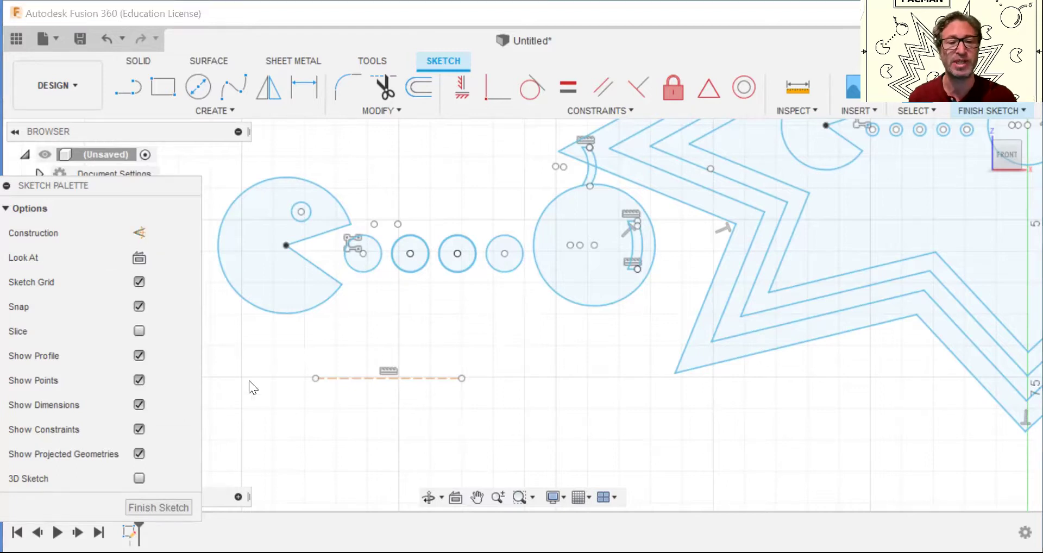
left_click_drag(266, 357, 509, 427)
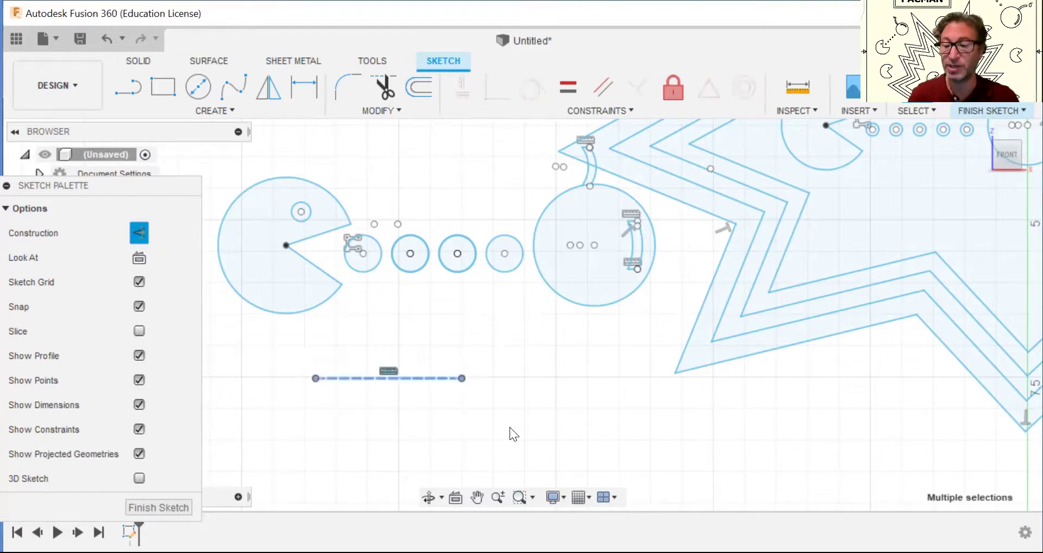
key("Delete")
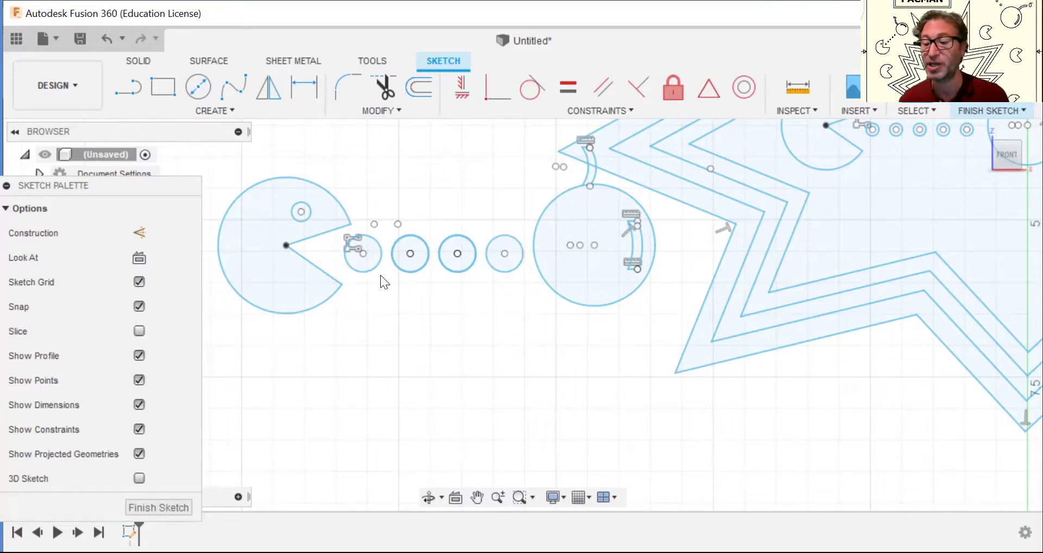
Draw a rectangle about 31 in wide and 26 in high around the title, starburst and copied Pac-Man group.
left_click(498, 499)
mouse_move(566, 367)
left_mouse_down()
mouse_move(781, 275)
mouse_move(770, 278)
left_mouse_up()
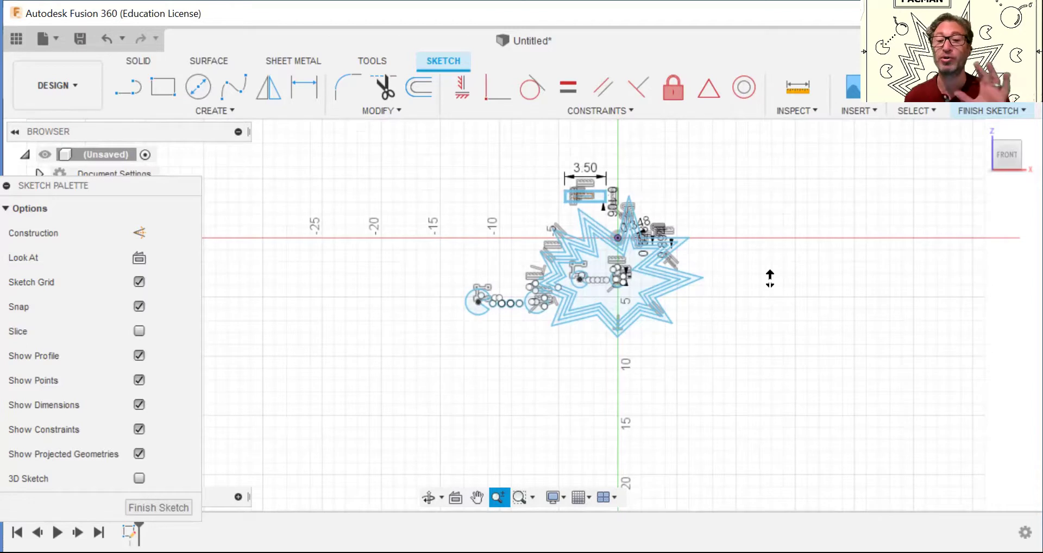
left_click(166, 85)
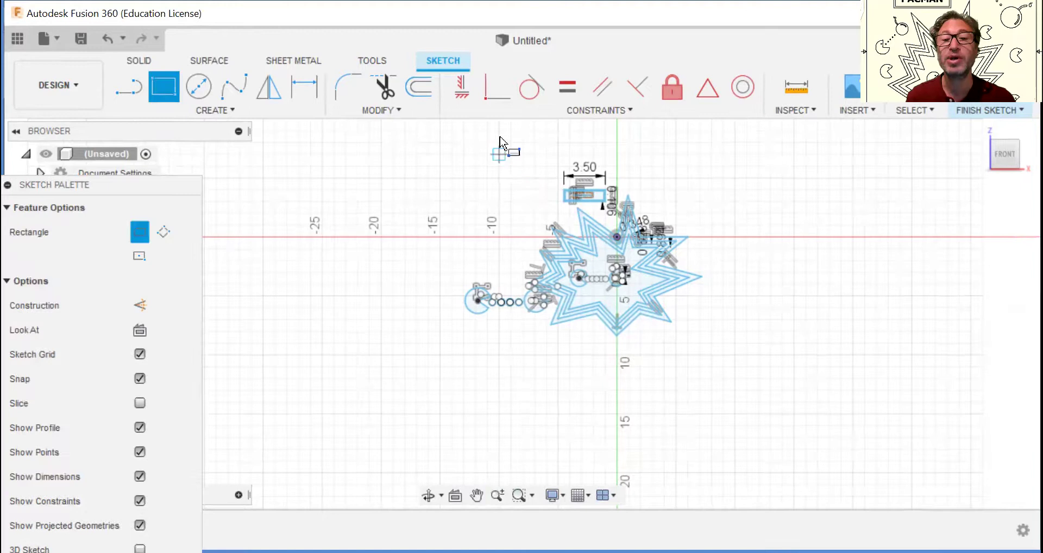
left_click(405, 142)
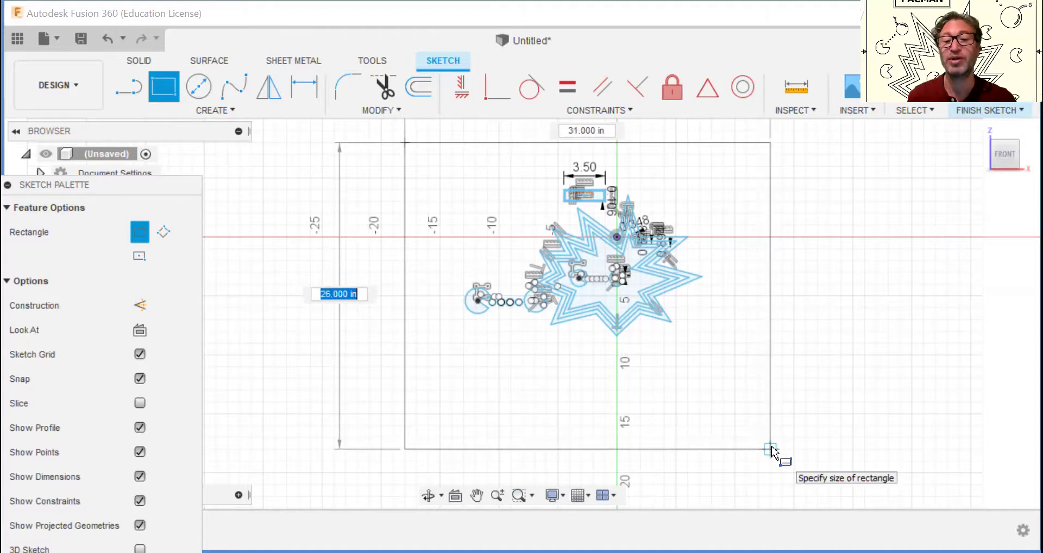
left_click(771, 448)
key("Escape")
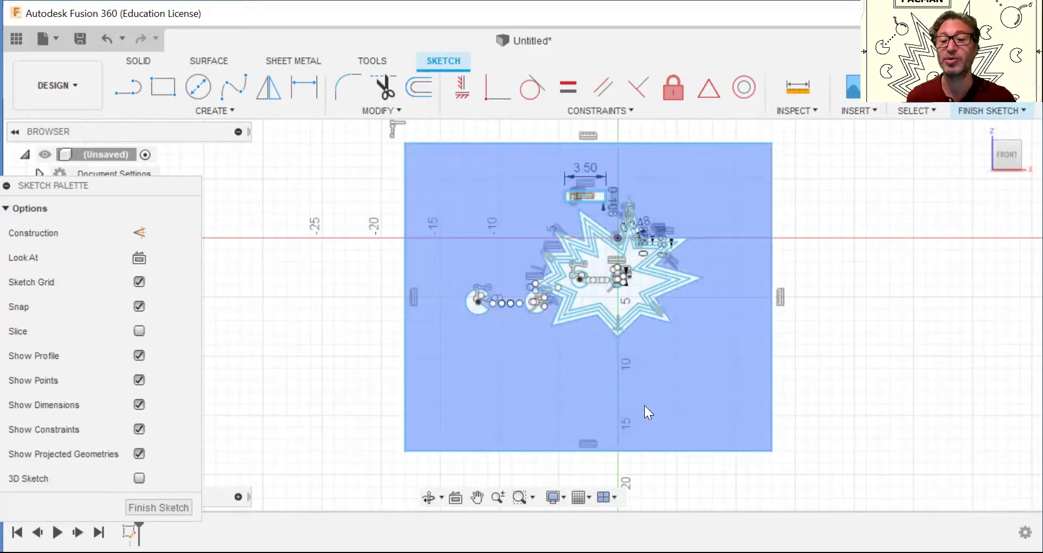
Shrink the surrounding rectangle by moving its side edges closer to the copied Pac-Man and starburst and raising its lower edge.
left_click_drag(402, 445, 435, 433)
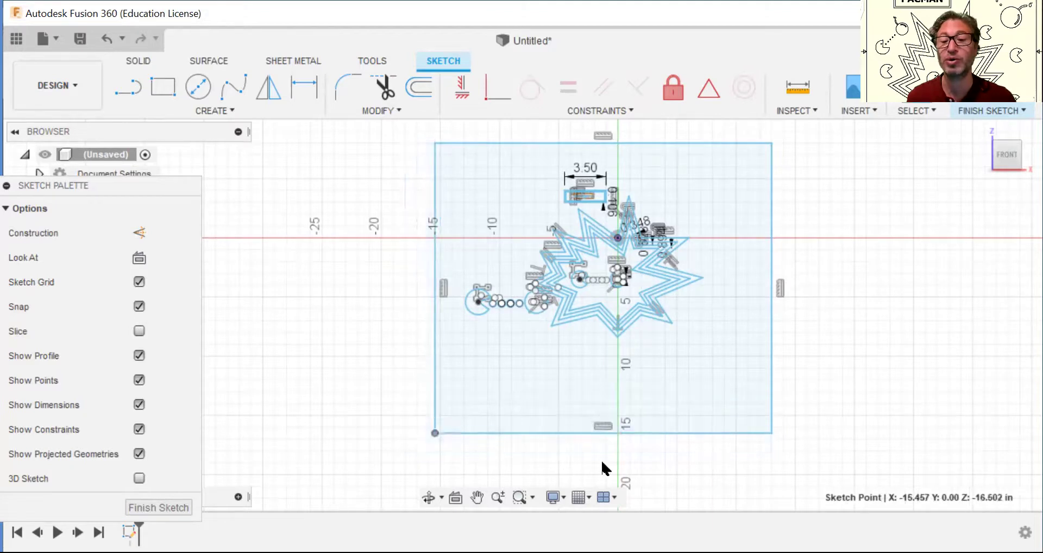
left_click_drag(635, 435, 641, 457)
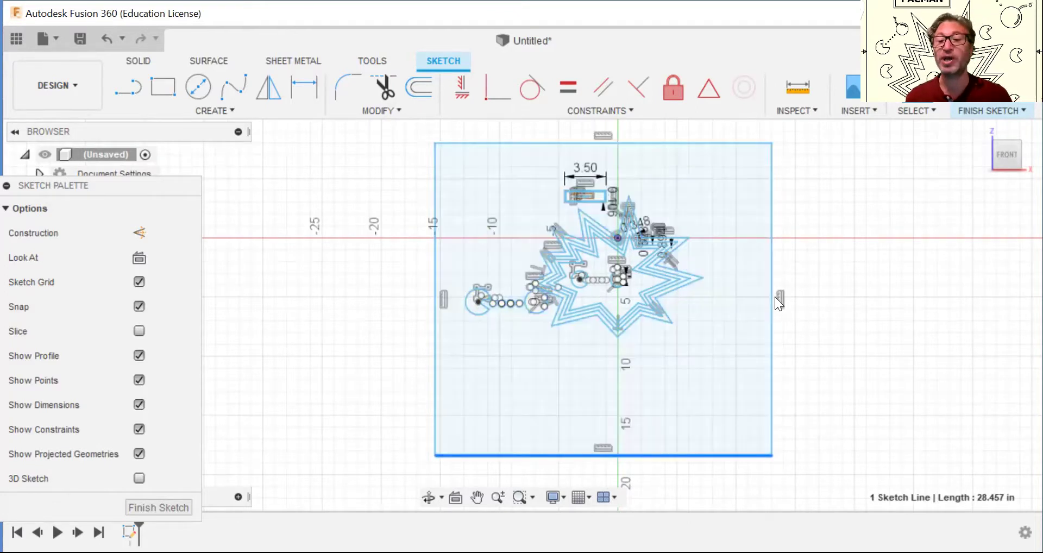
left_click_drag(768, 296, 732, 307)
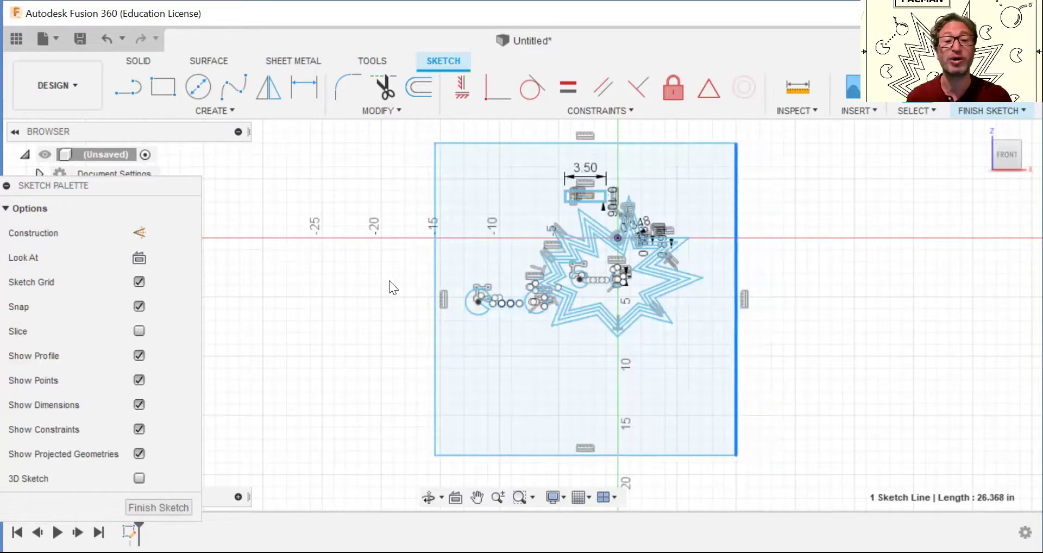
left_click_drag(433, 276, 449, 273)
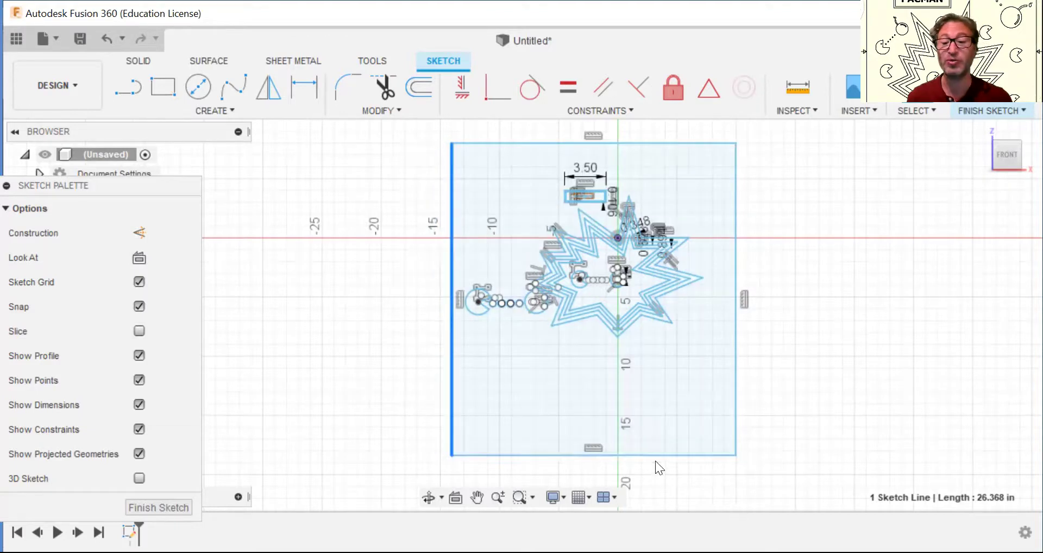
left_click_drag(657, 455, 657, 400)
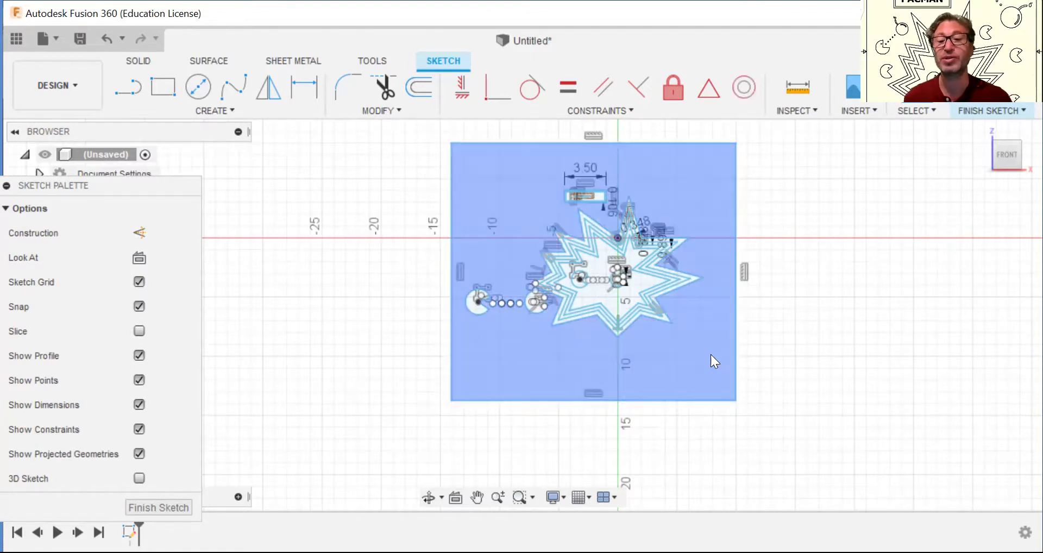
left_click(499, 497)
mouse_move(788, 404)
left_mouse_down()
mouse_move(783, 496)
mouse_move(701, 438)
left_mouse_up()
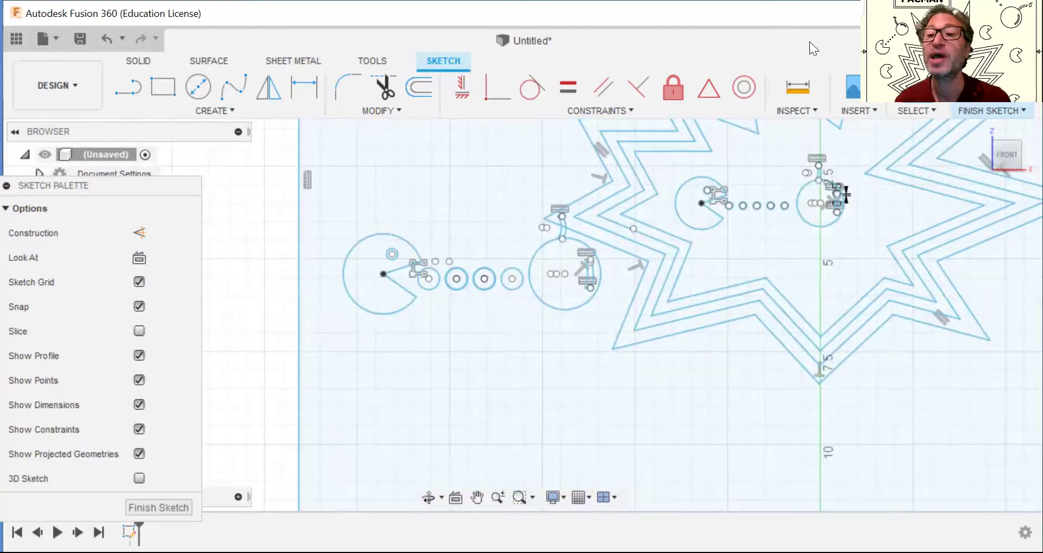